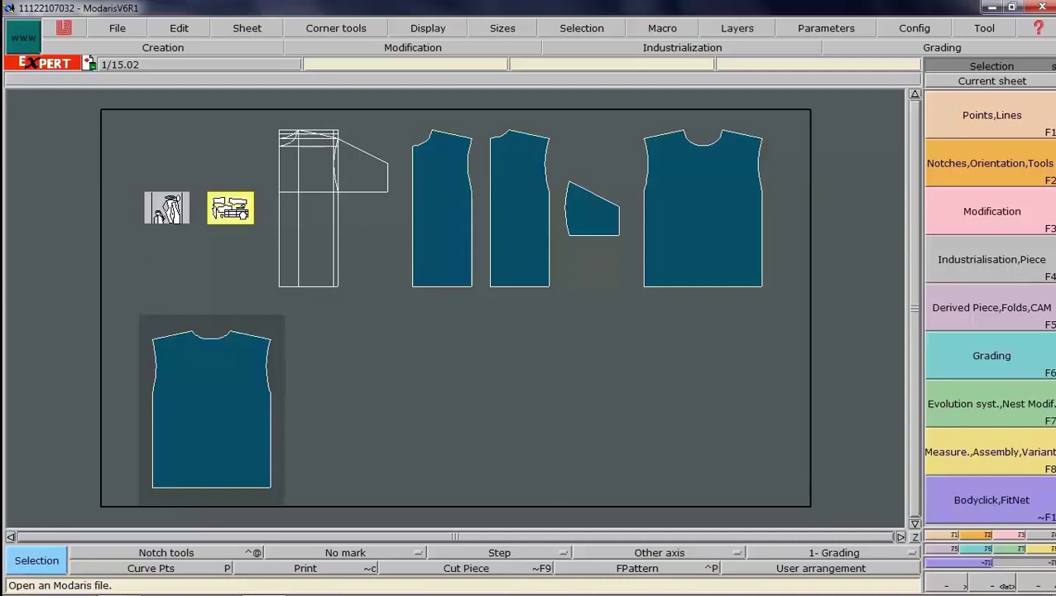
Step: Create a new variant named "variant e" and minimise its window
click(991, 463)
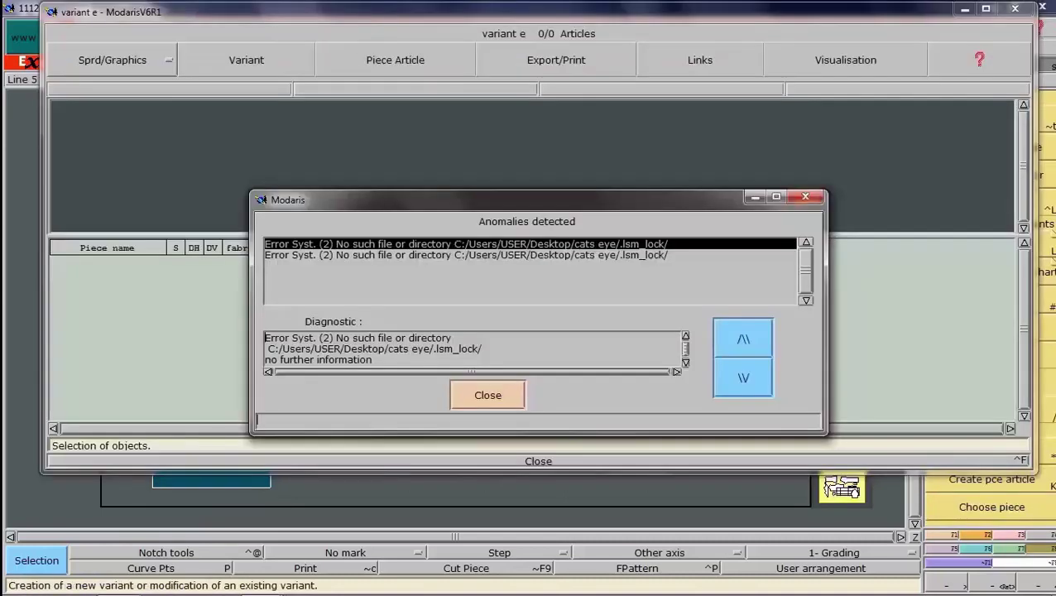
click(484, 389)
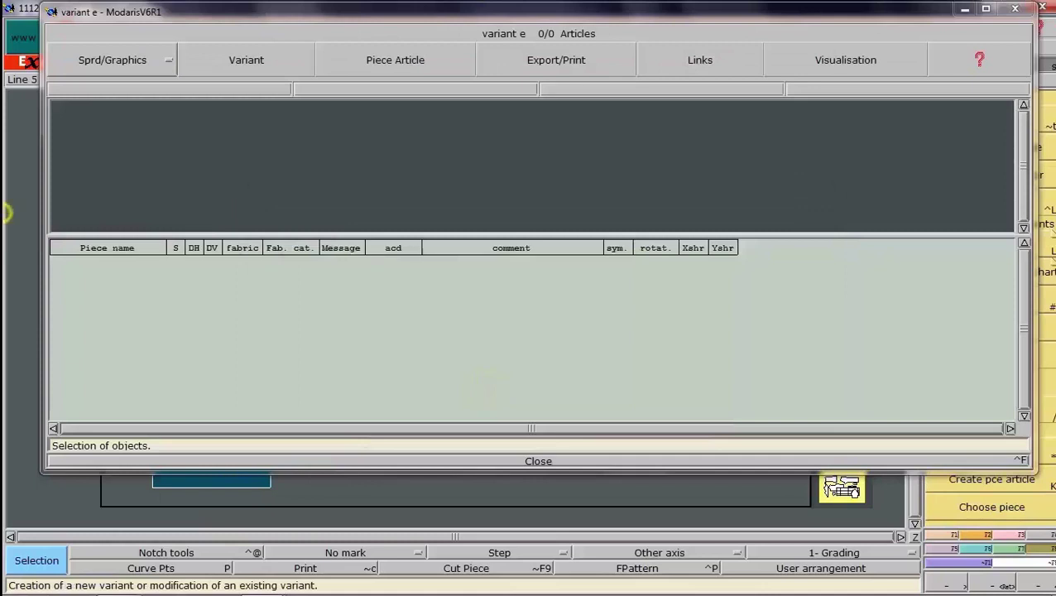
click(26, 154)
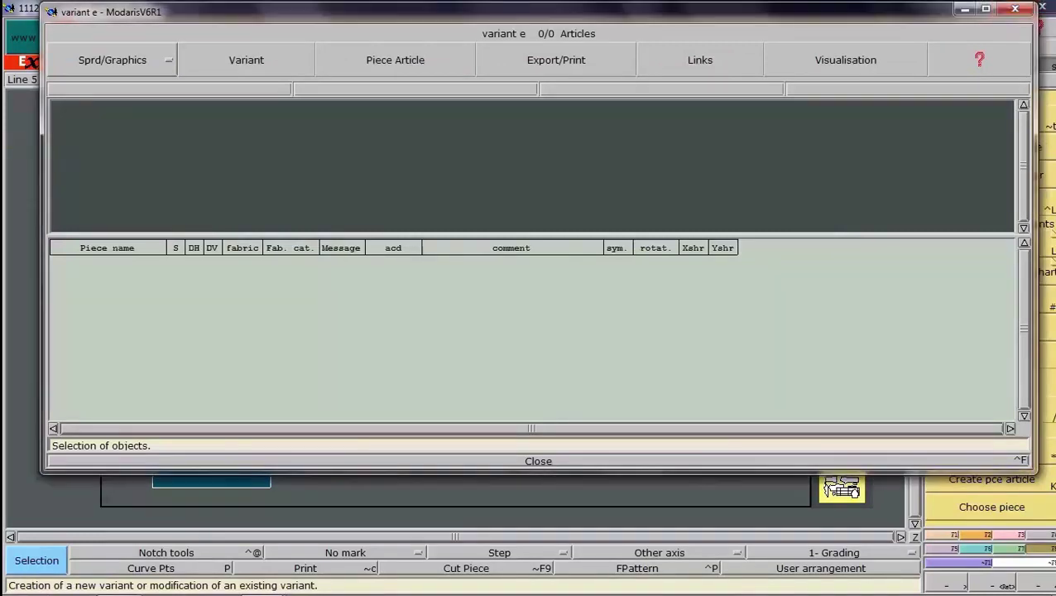
click(957, 10)
Step: Set all library and directory access paths to the same folder as the Open Model path
click(117, 27)
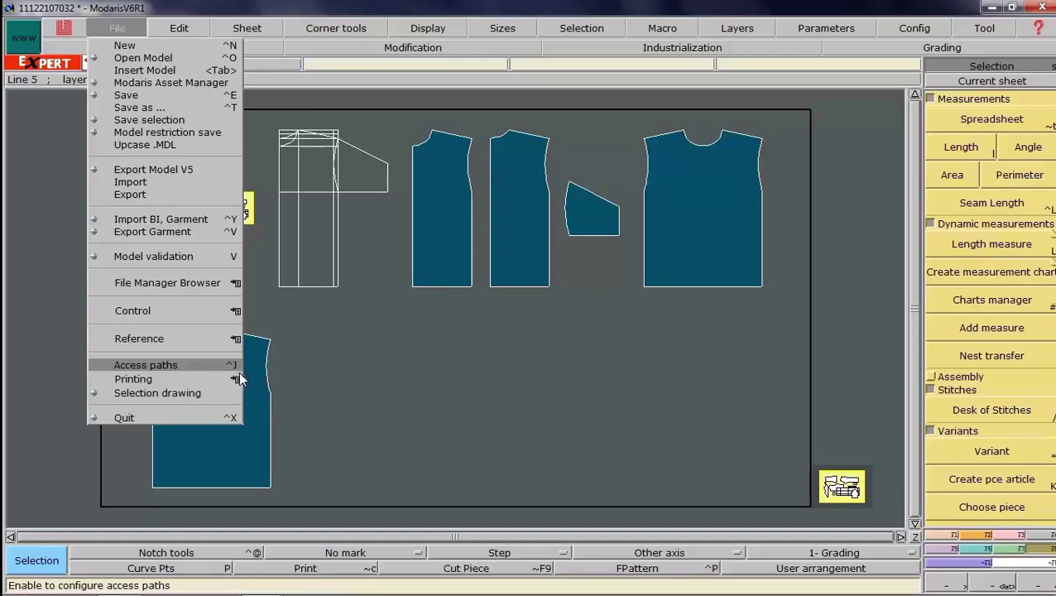
click(215, 366)
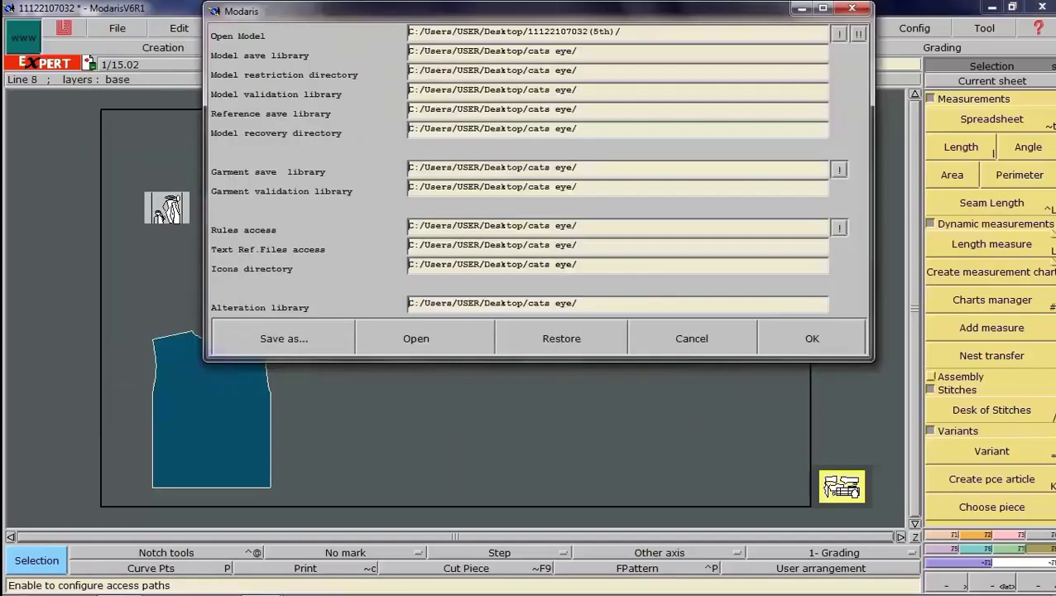
click(642, 31)
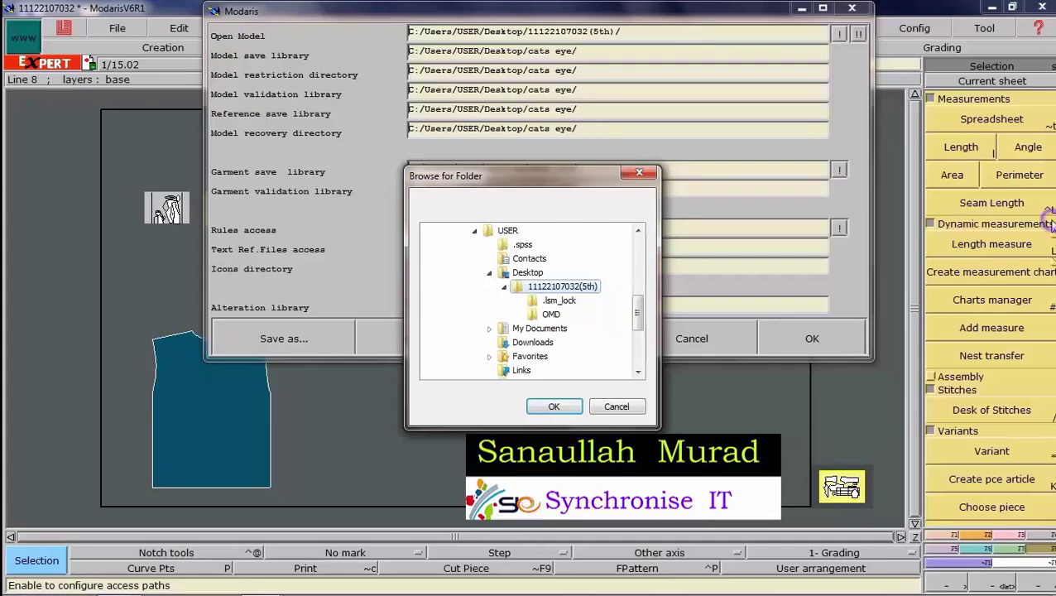
click(642, 173)
click(858, 33)
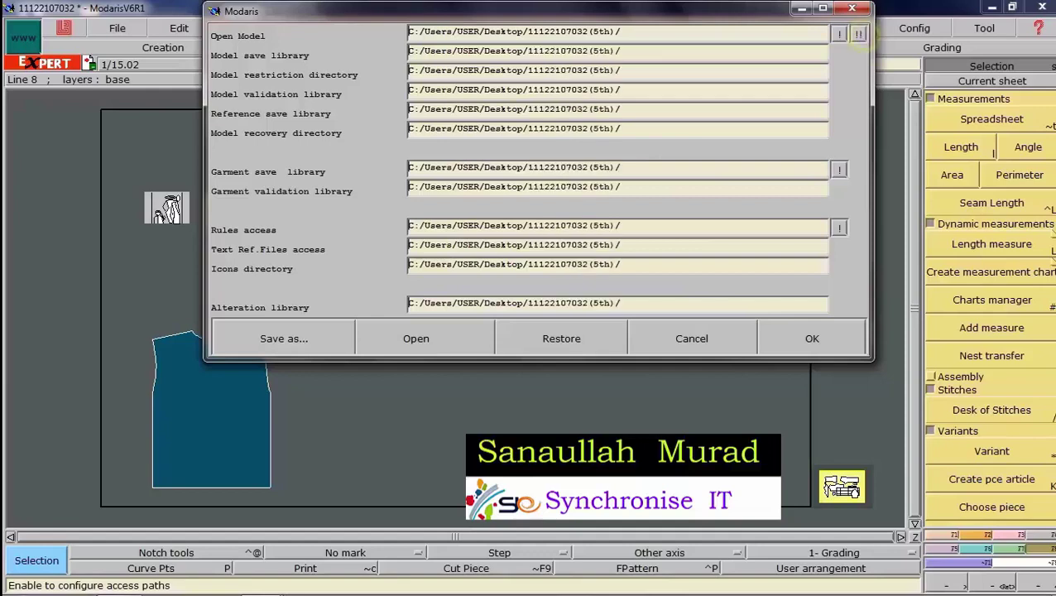
key(Return)
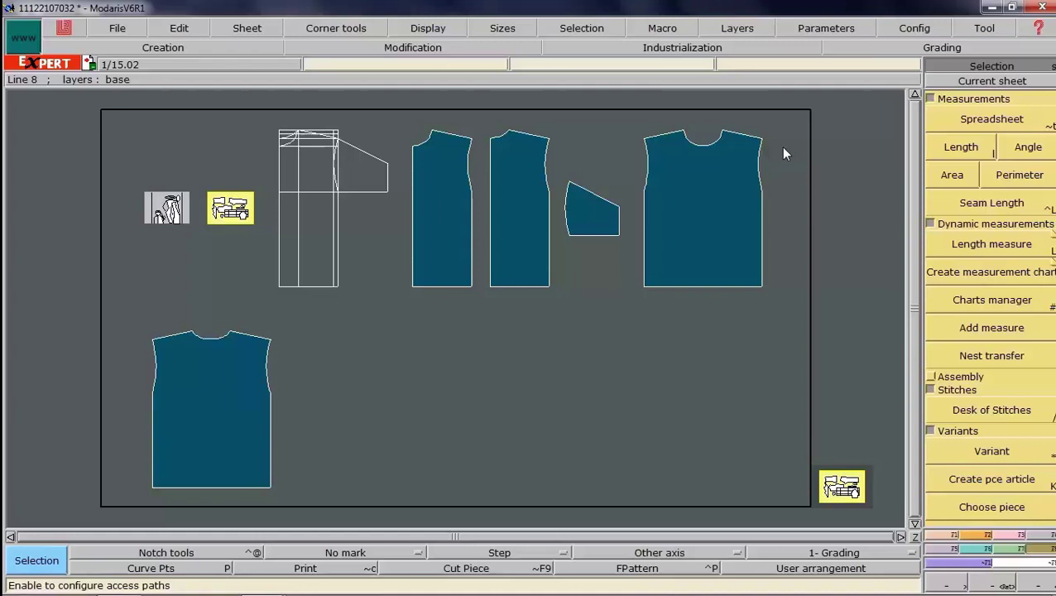
Step: Create a second variant named "variant 2" and minimise its window
click(117, 28)
text(var)
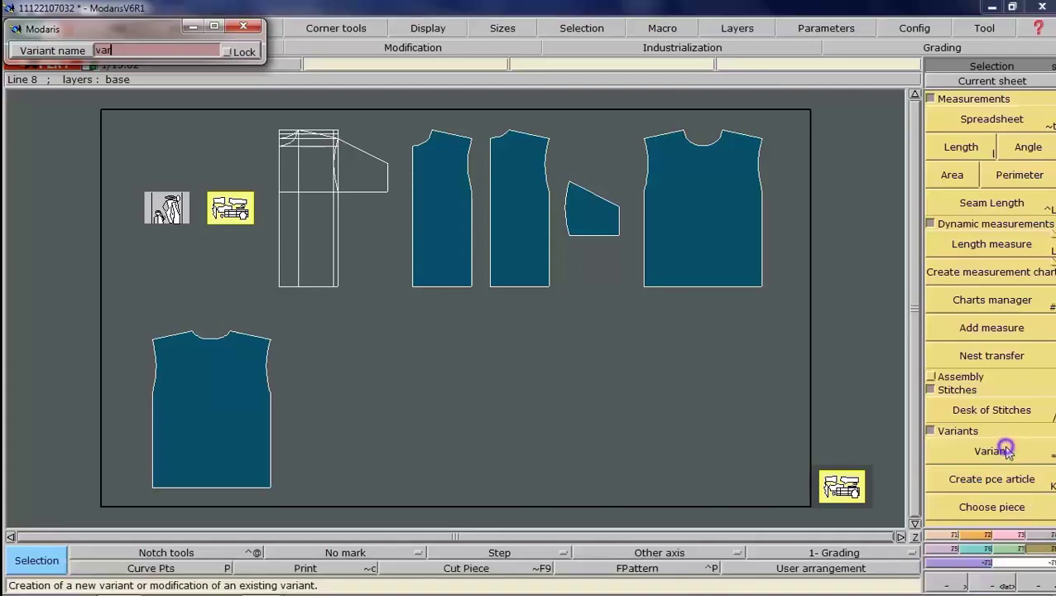
text(ian)
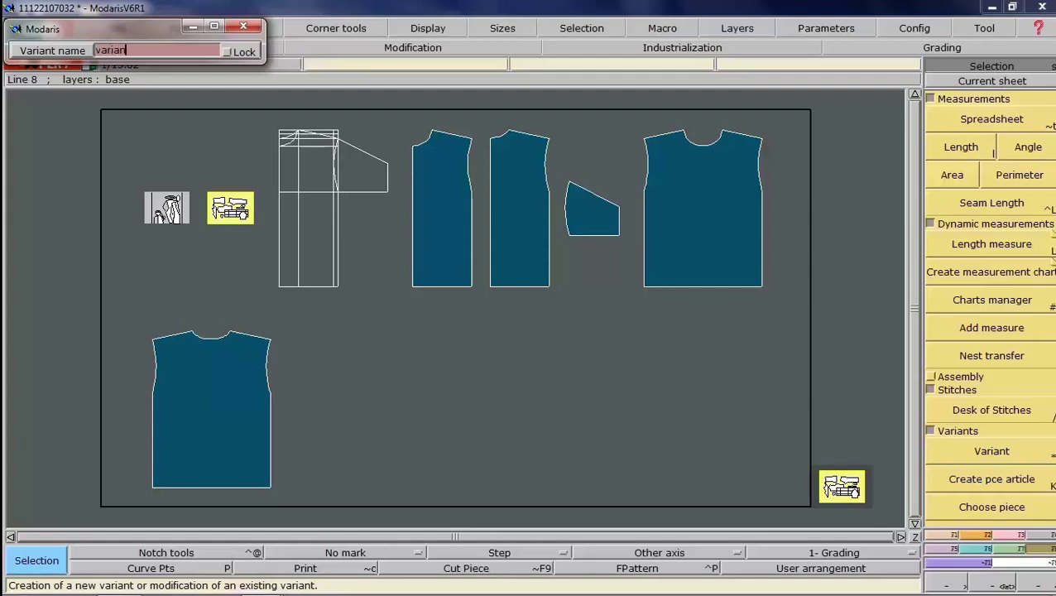
text(t er naam)
key(Return)
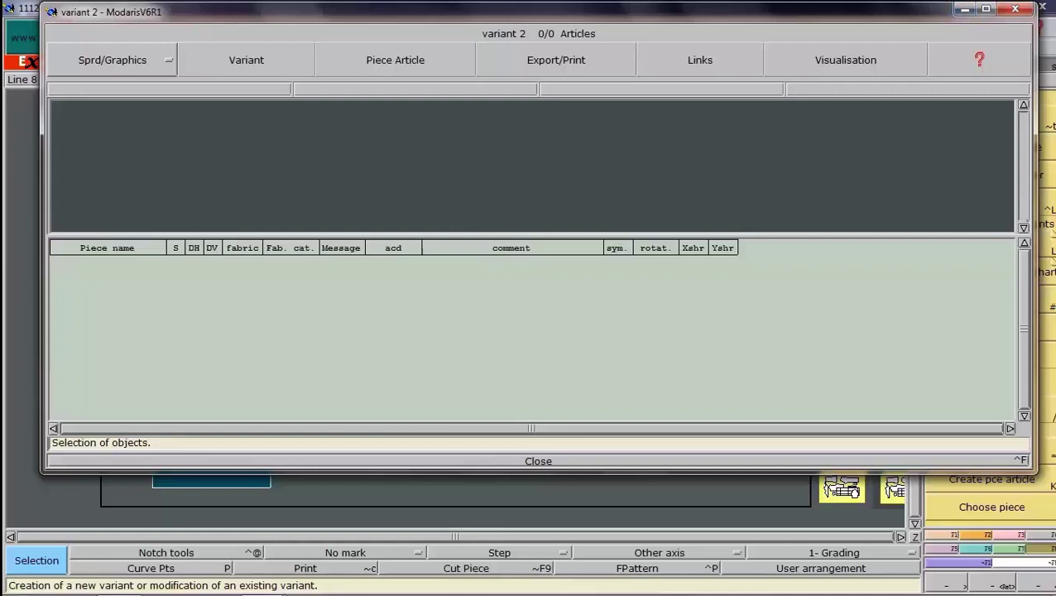
click(965, 9)
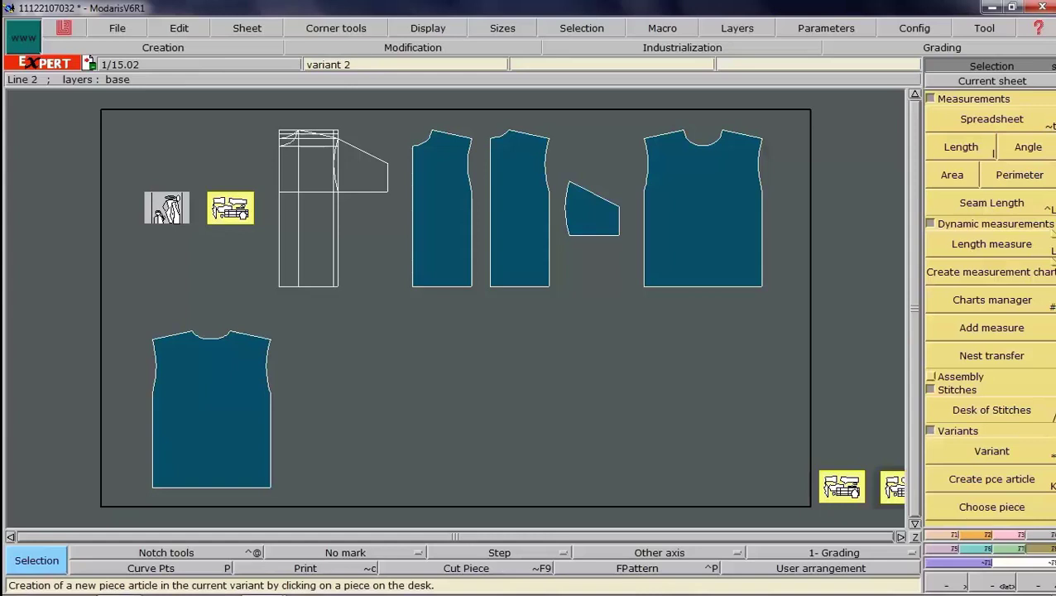
Step: Create piece articles in variant 2 from the full-width body in the first row, the sleeve and the body in the second row
click(969, 479)
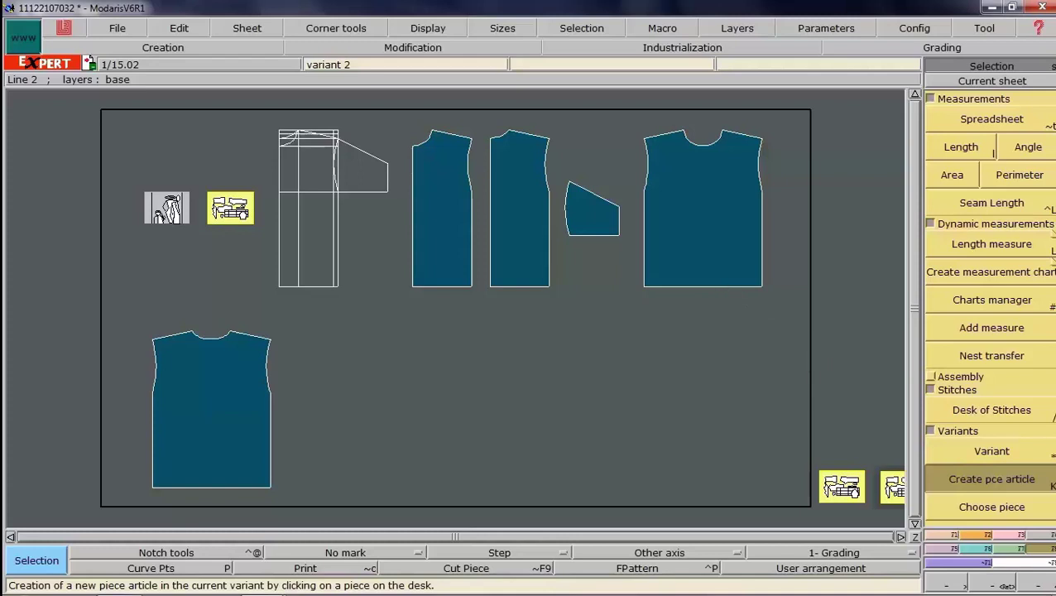
click(992, 478)
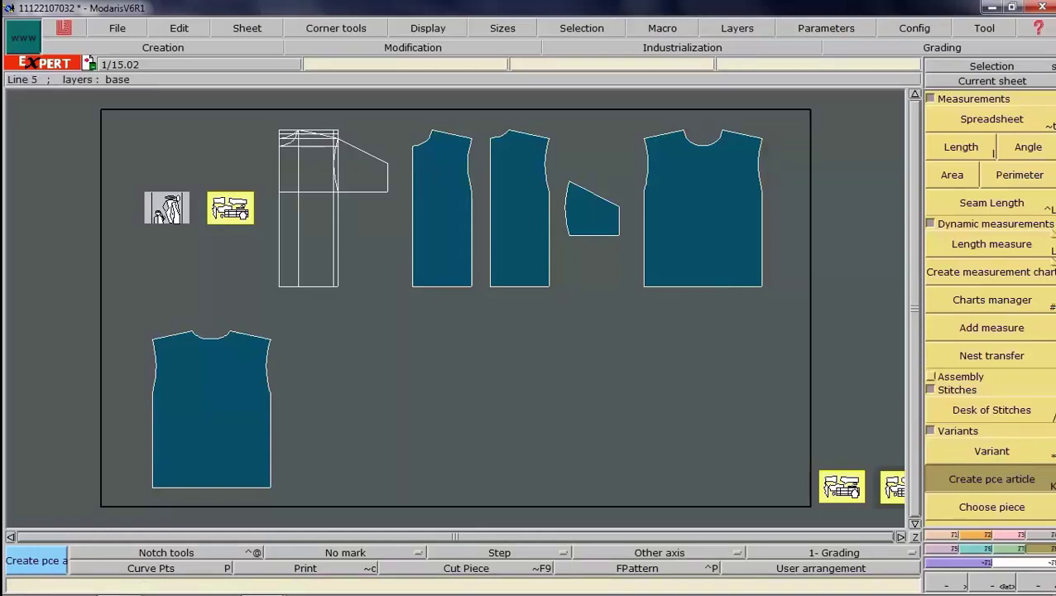
text(111221070)
key(BackSpace)
text(4)
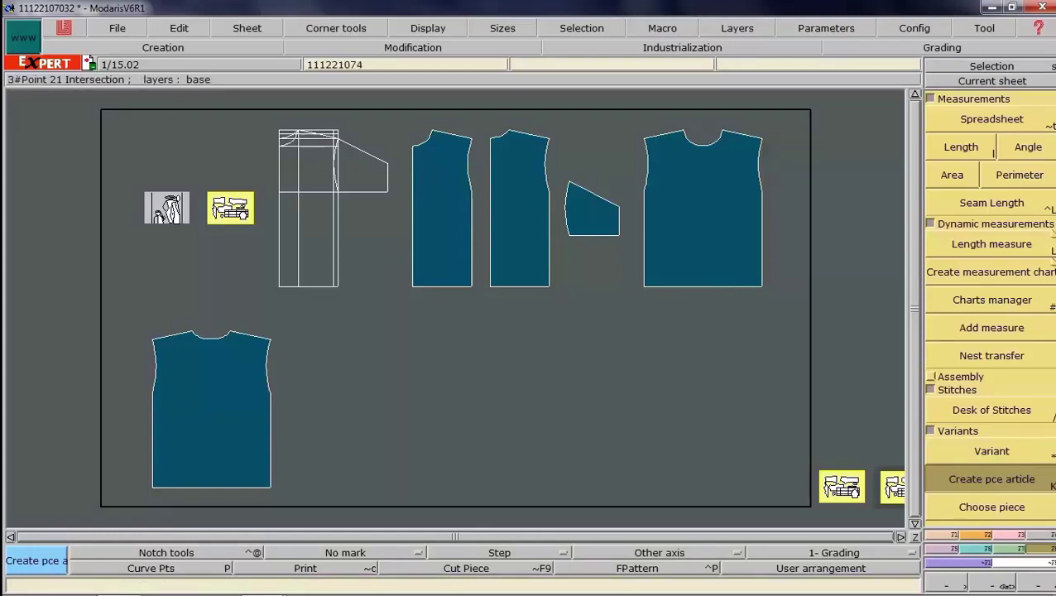
click(684, 196)
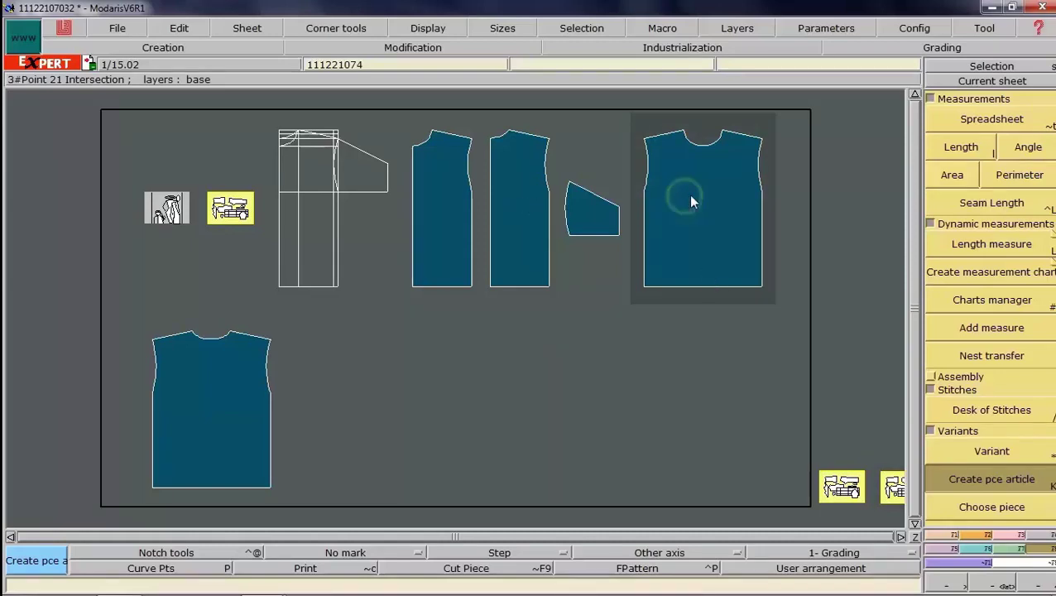
click(602, 216)
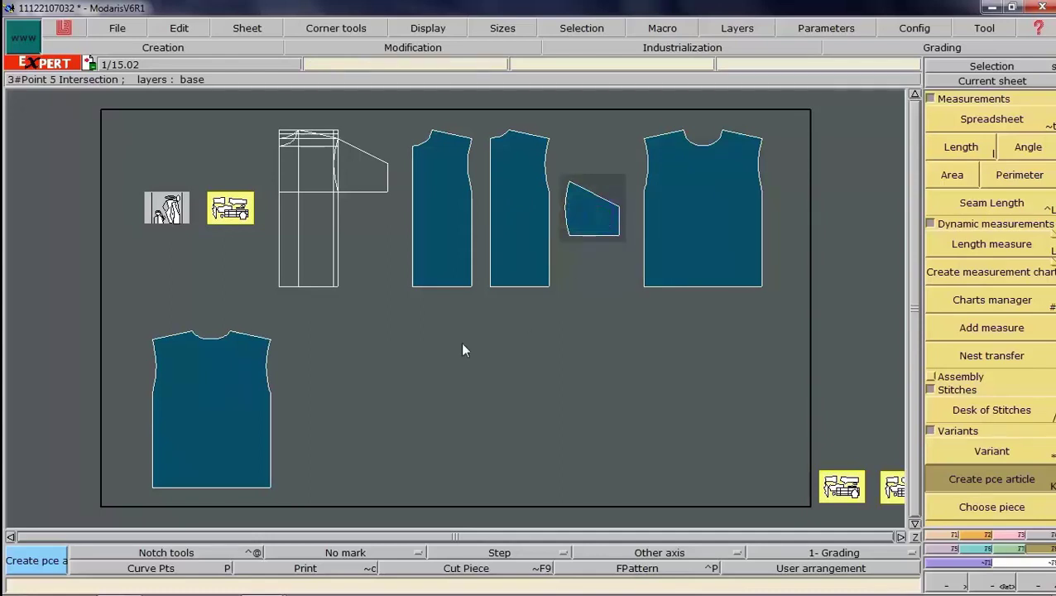
click(205, 378)
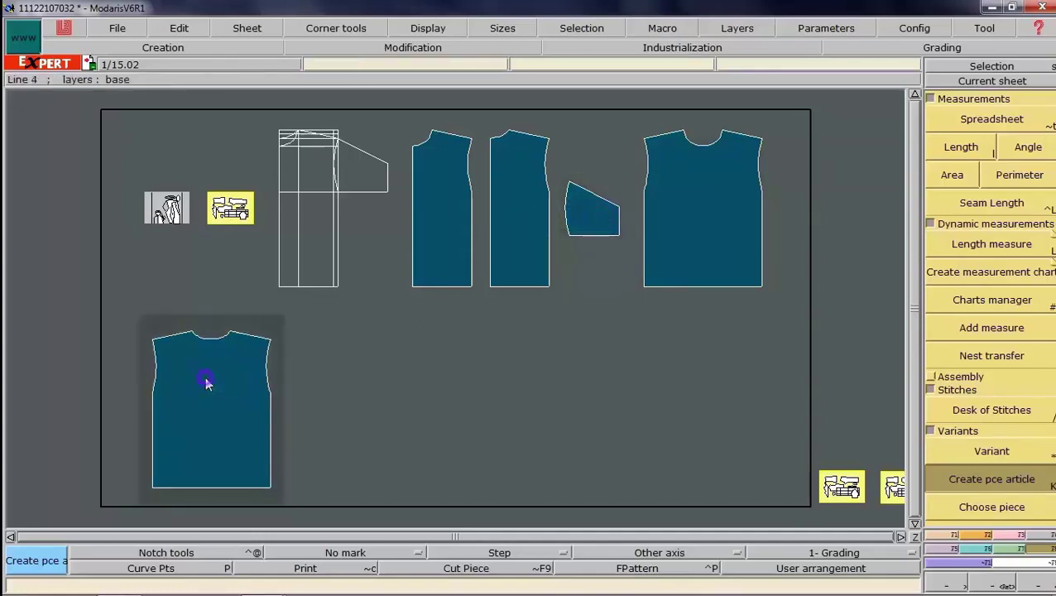
Step: Bring back the variant 2 window and switch the table/placed mode so the piece articles are arranged automatically
key(alt+Tab)
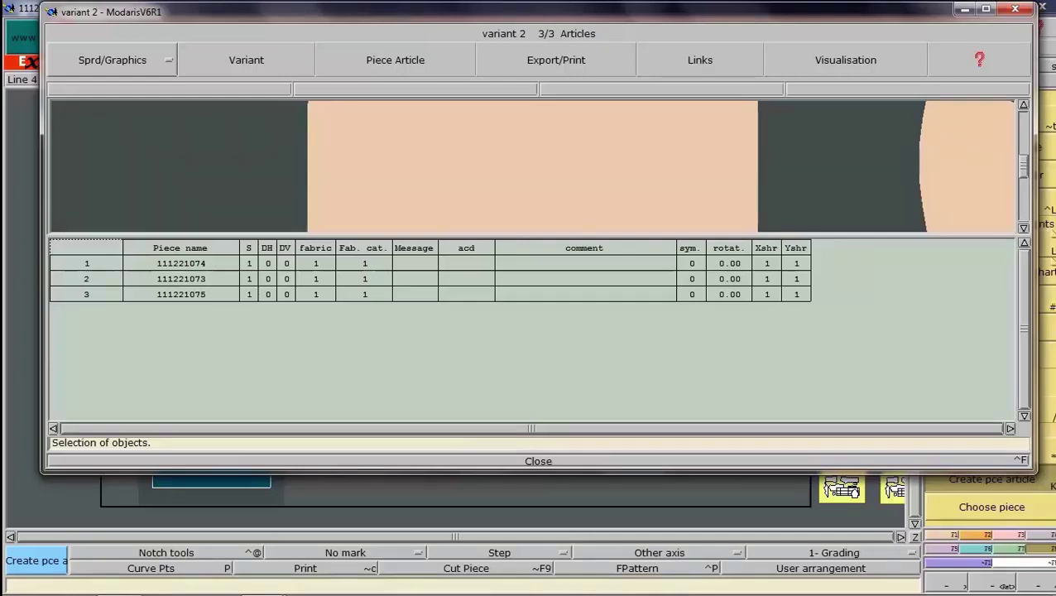
drag(356, 17, 370, 70)
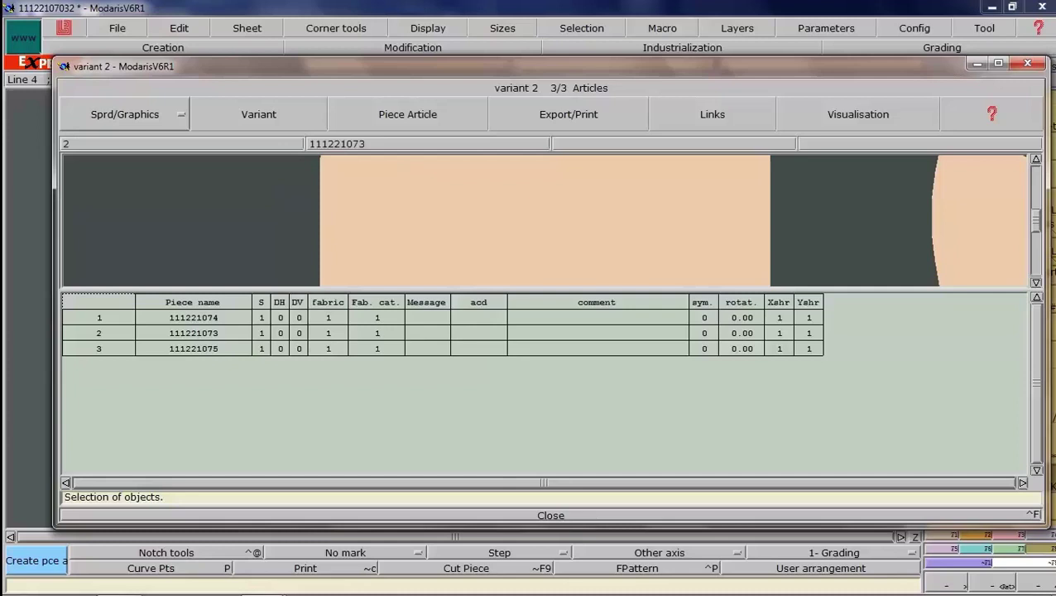
click(887, 112)
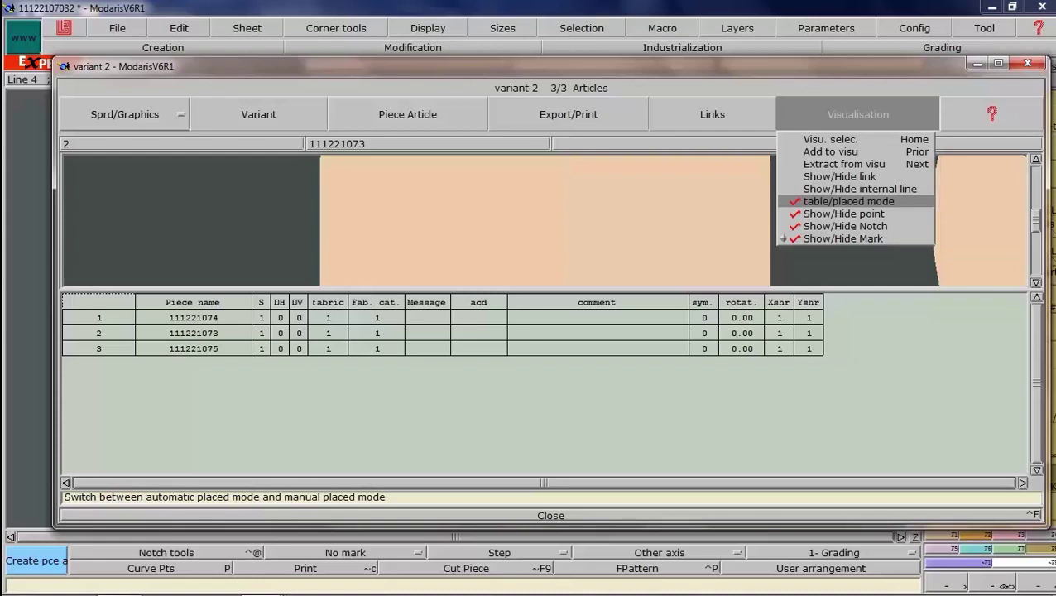
click(852, 201)
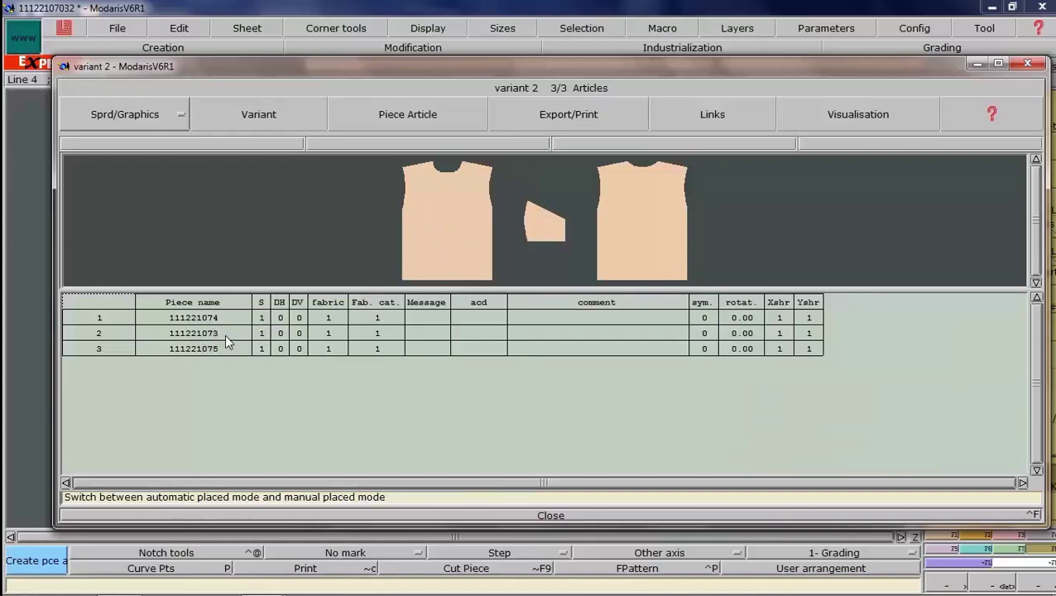
Step: Try a different X shrinkage value on the second piece article, the sleeve
click(282, 337)
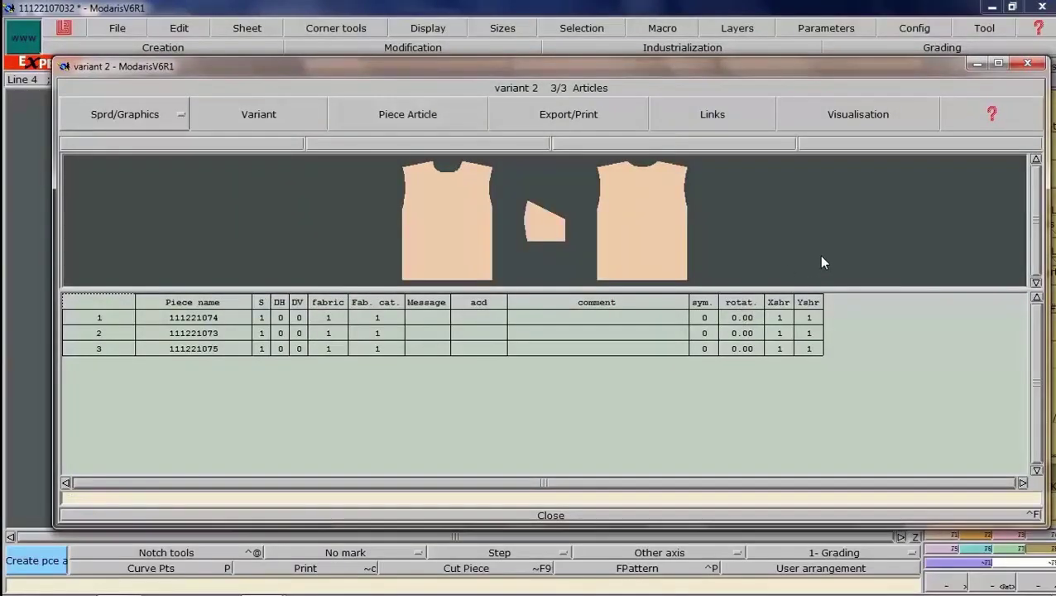
click(780, 318)
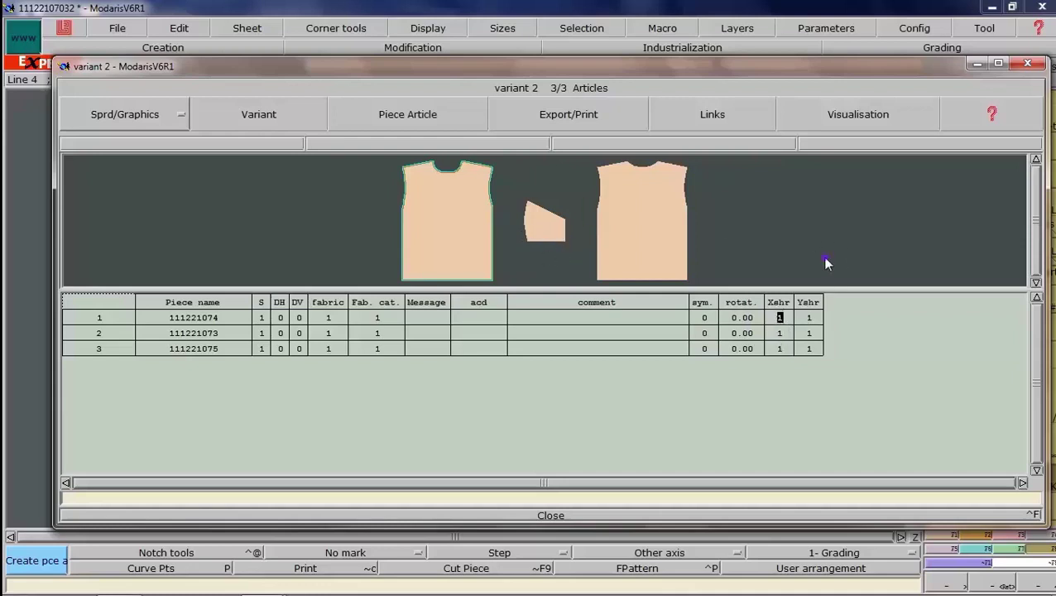
click(701, 316)
click(779, 333)
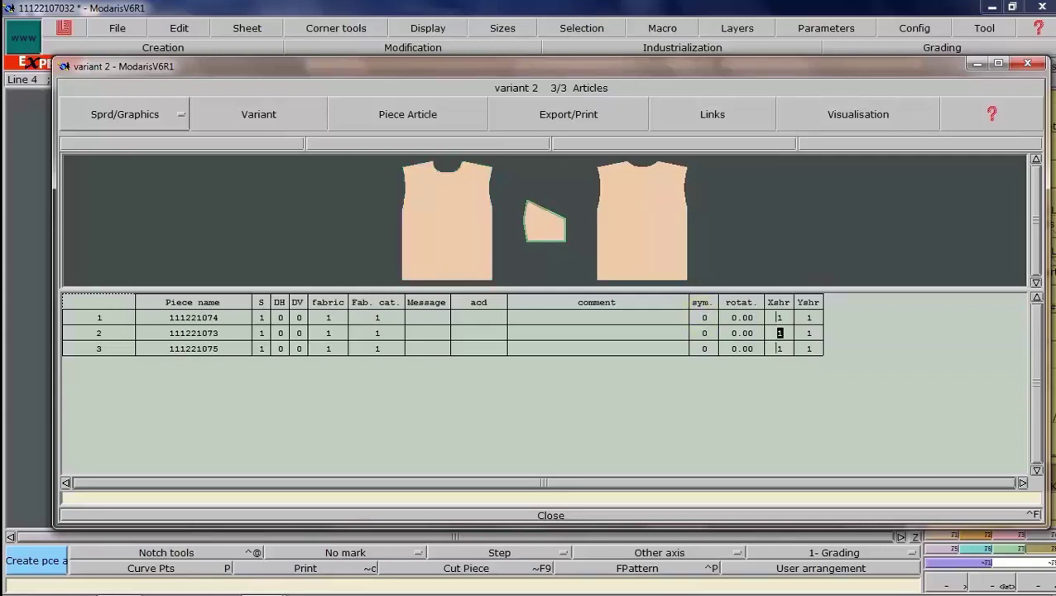
text(.)
text(2)
key(BackSpace)
key(BackSpace)
text(1.0)
key(Return)
key(Right)
key(Up)
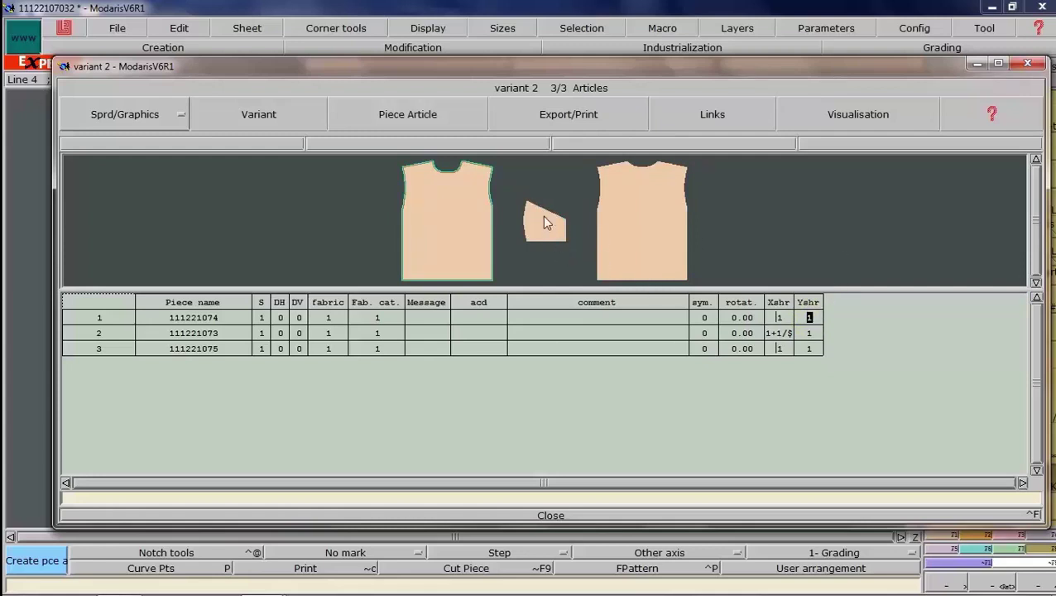
Step: Try a Y shrinkage of 2.5 on the first piece article and reset it to 1
text(2.5)
key(Return)
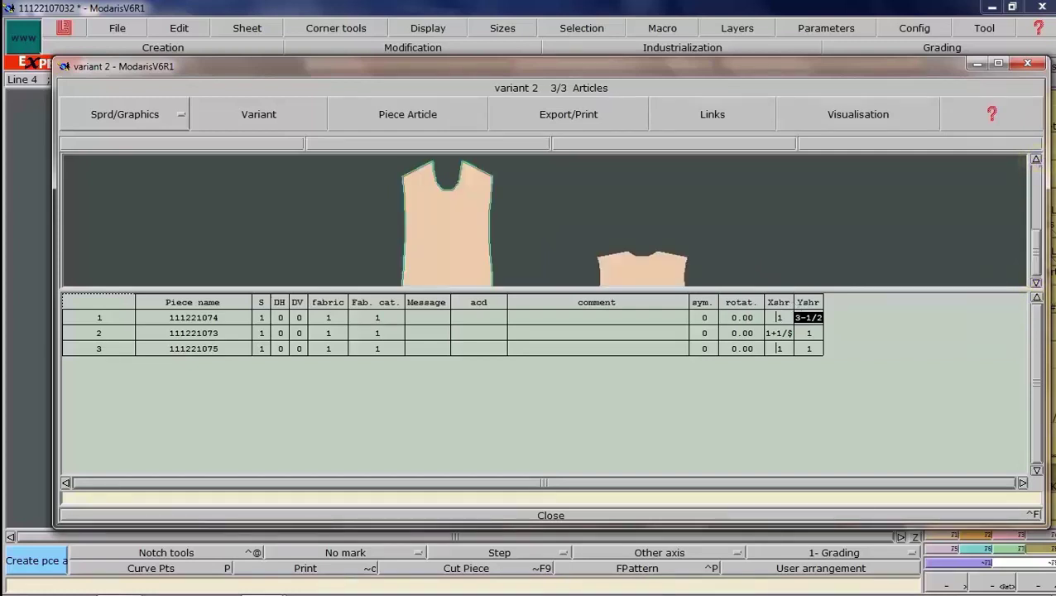
text(1)
key(Return)
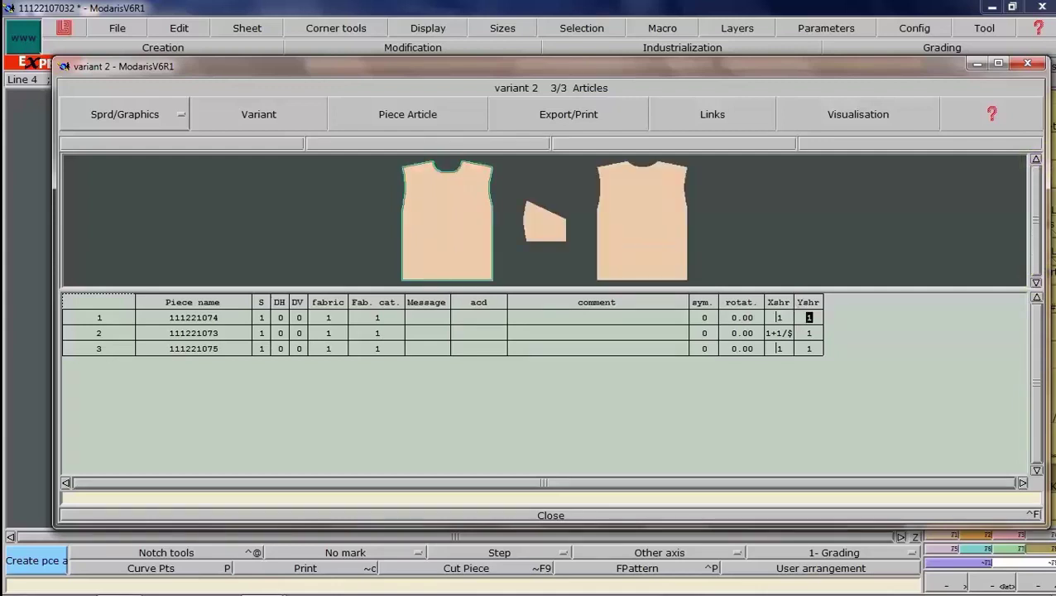
Step: Reset the X shrinkage of the second piece article to 1
click(779, 333)
text(1)
key(Return)
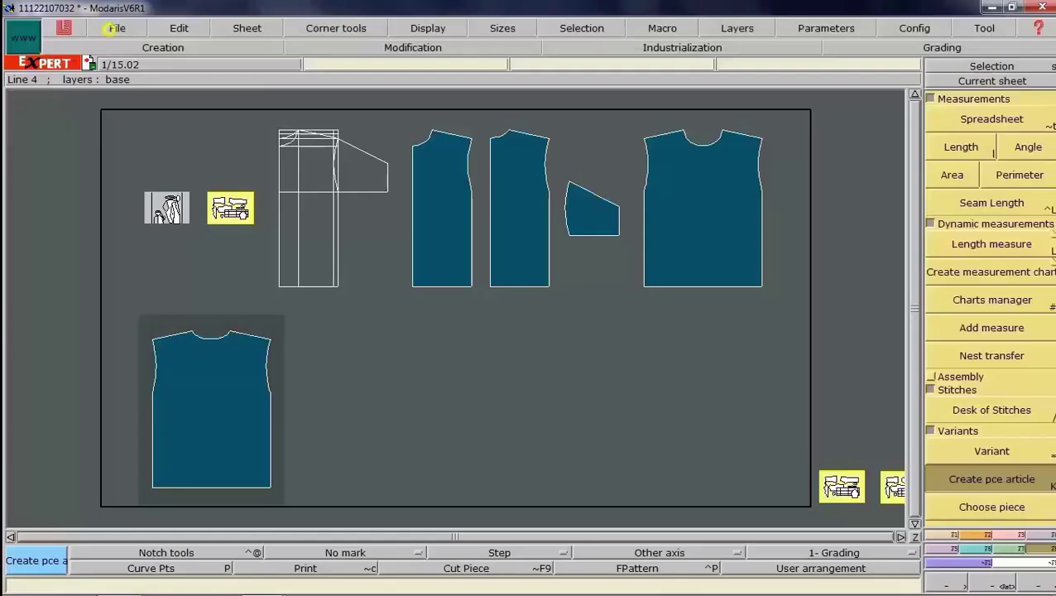
Step: Run Model validation and Export Garment on the model, continuing past the detected anomalies both times
click(119, 26)
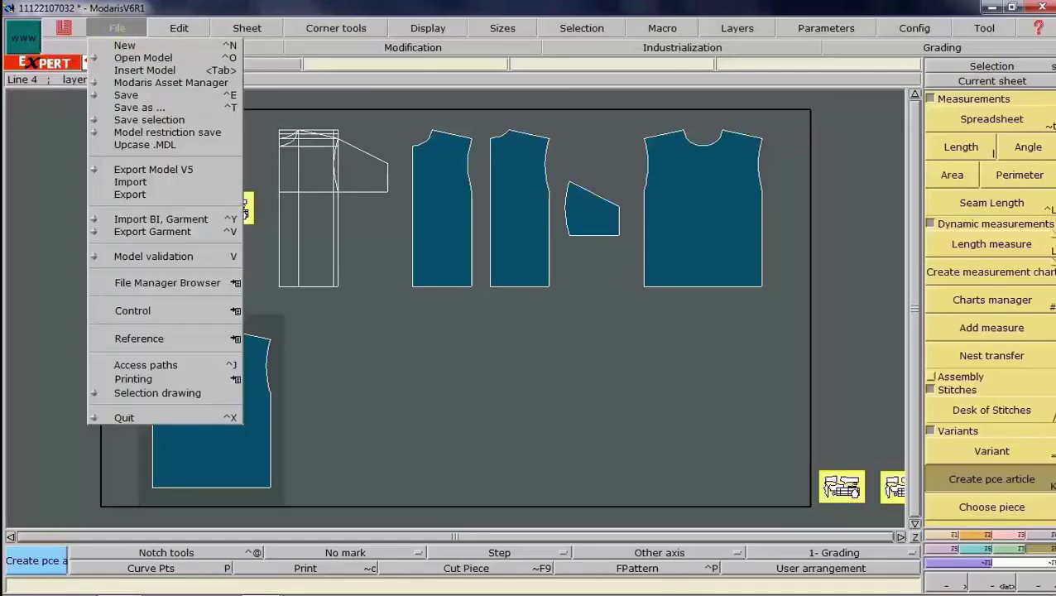
click(623, 193)
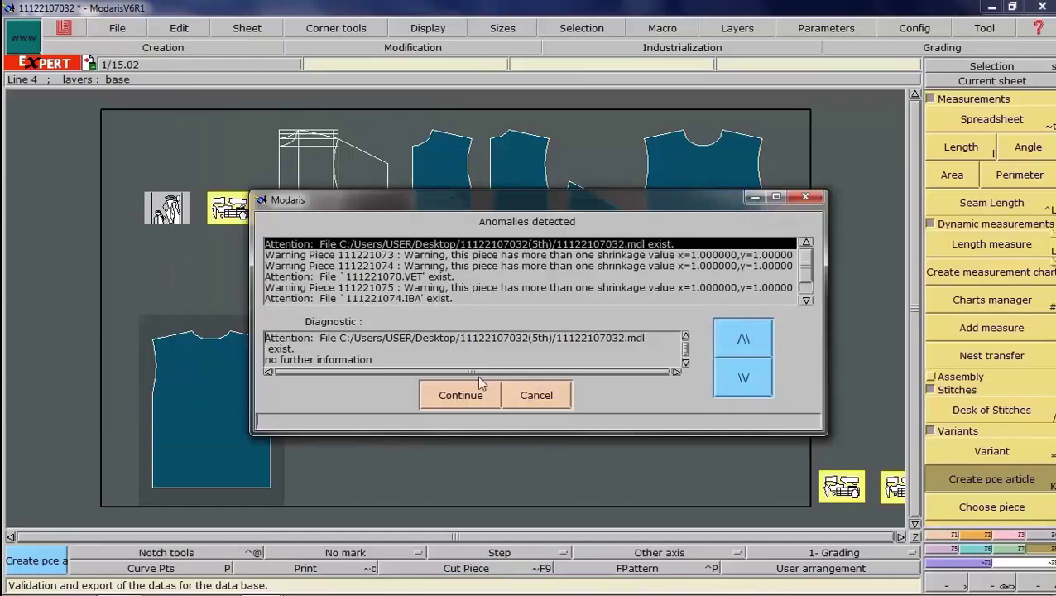
click(460, 395)
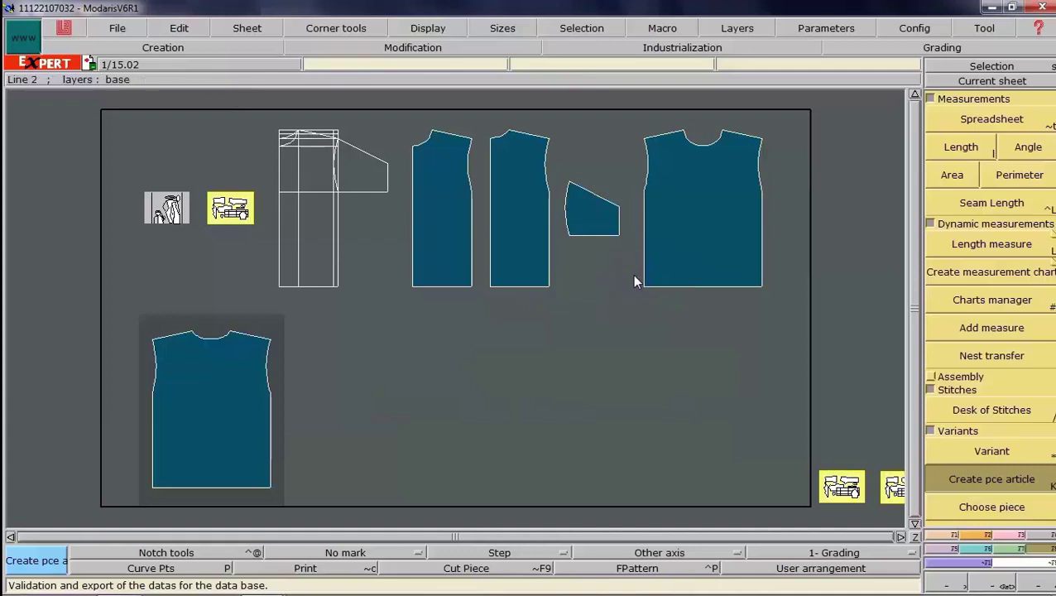
click(114, 31)
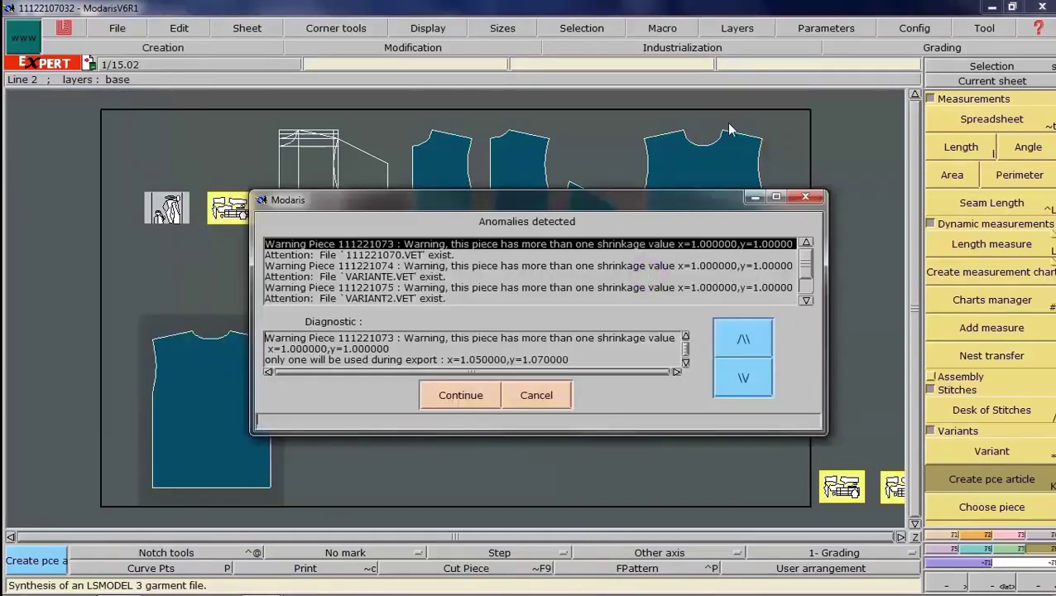
click(443, 398)
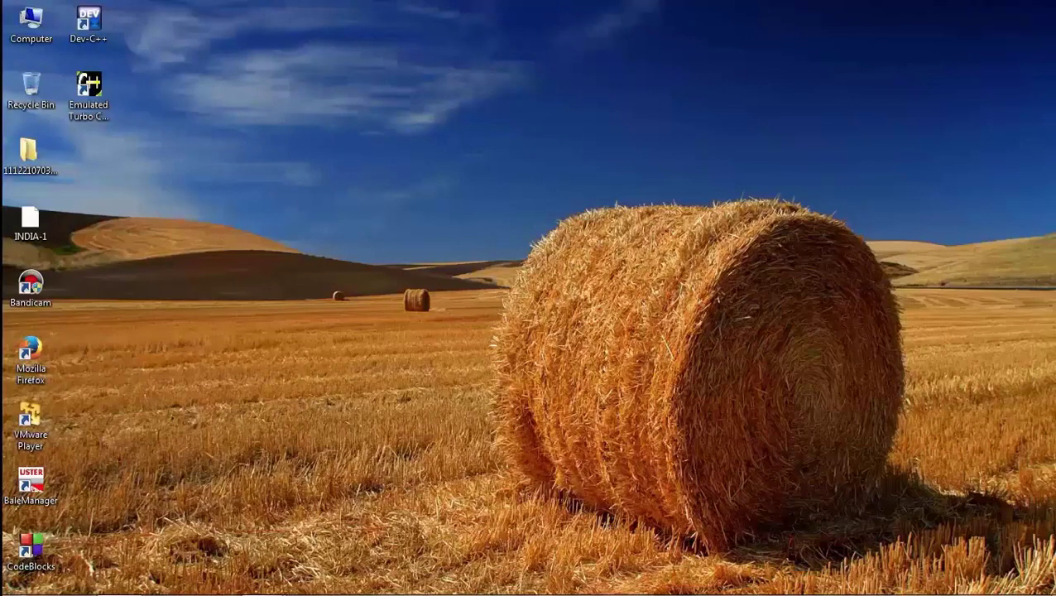
Step: Switch to the desktop and open the model's folder in Windows Explorer to check the exported files
click(198, 187)
double_click(29, 151)
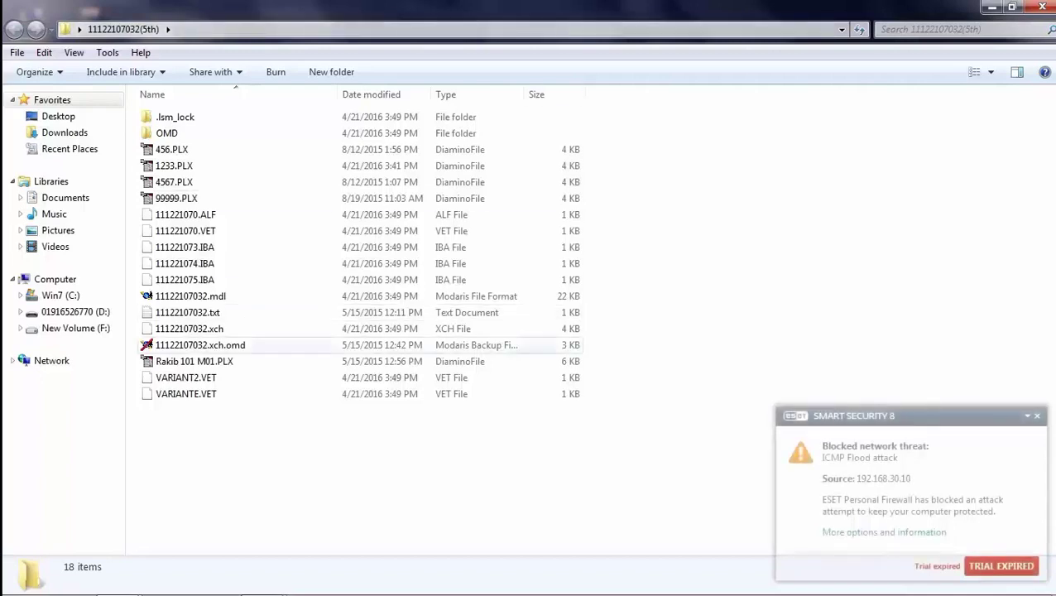
Step: Close all security notifications and select the exported VARIANT2.VET file in the model's folder
click(1027, 416)
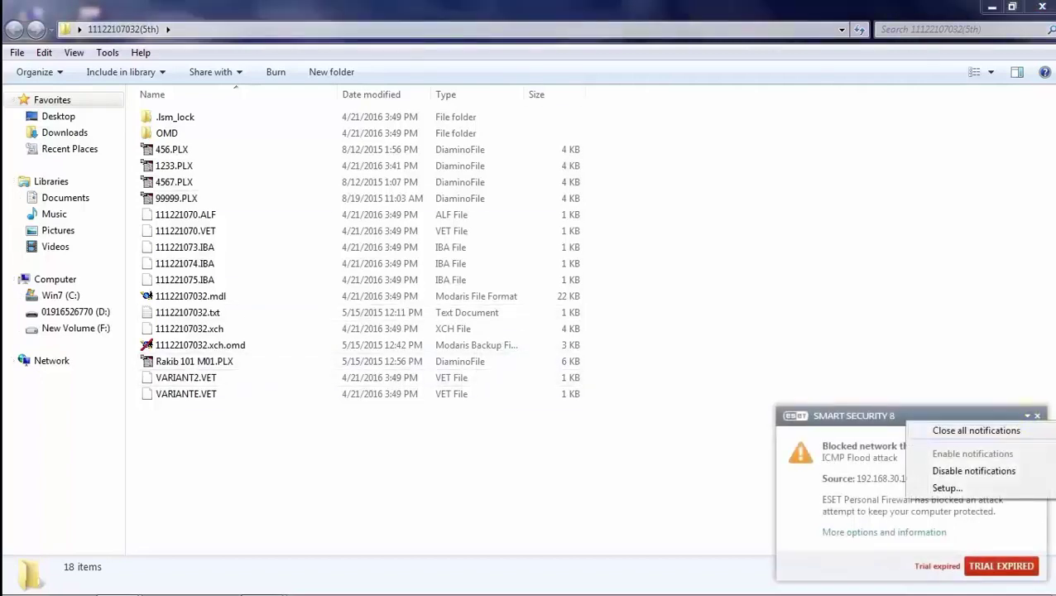
click(1003, 432)
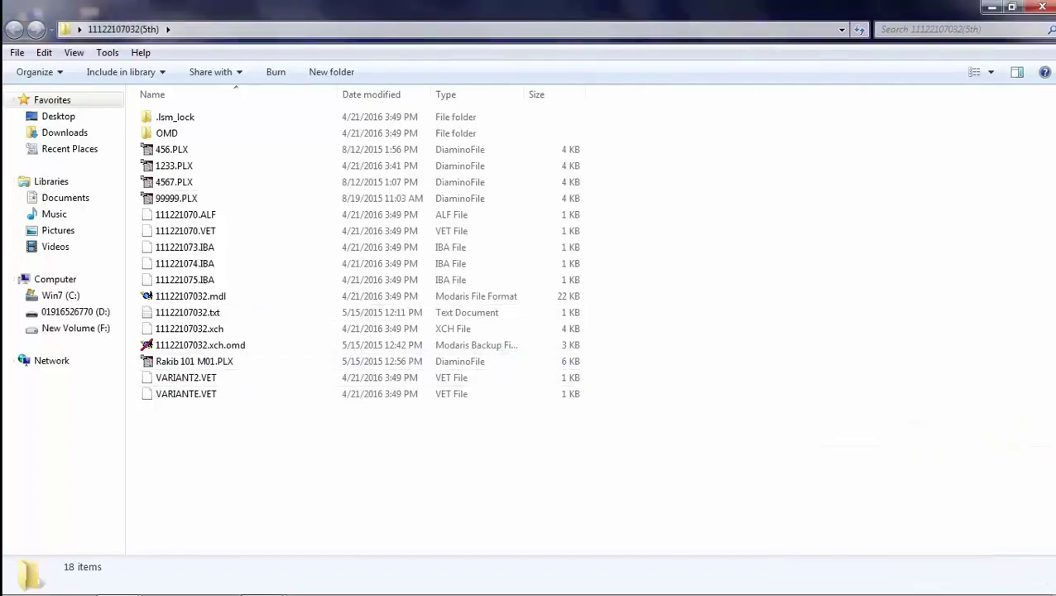
click(268, 453)
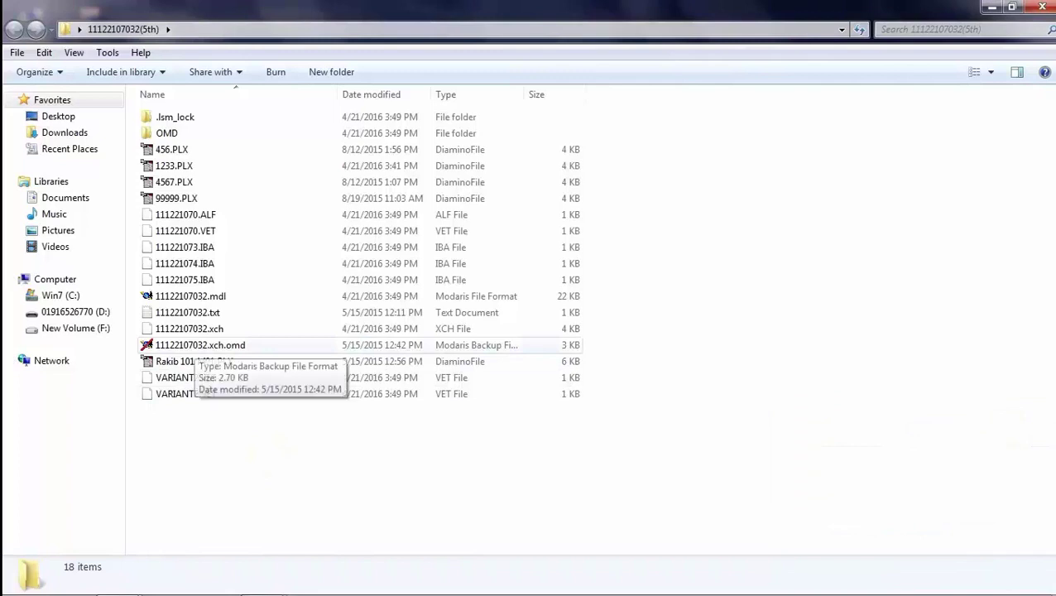
click(235, 435)
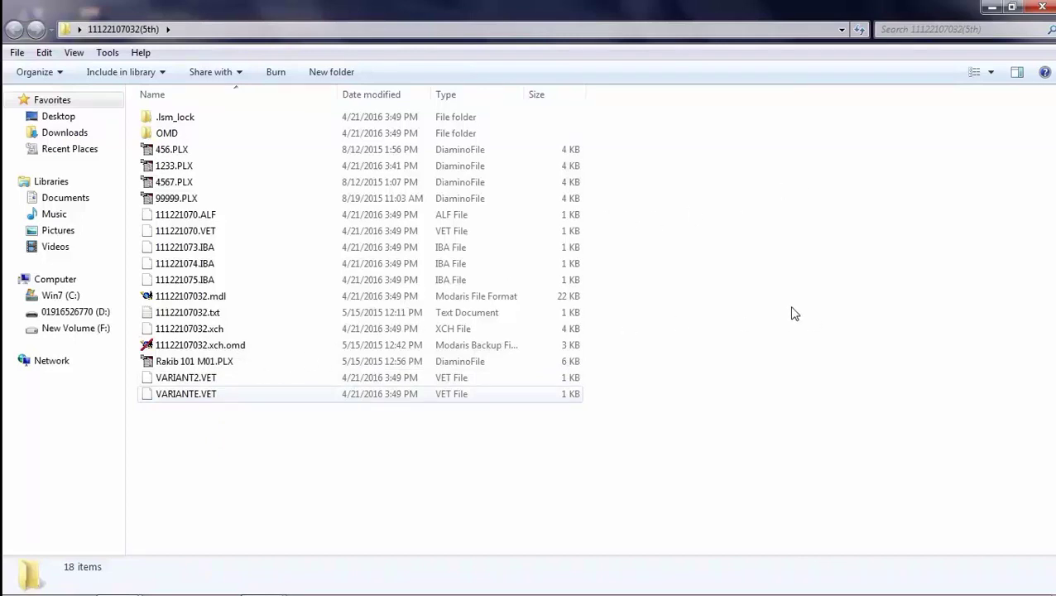
click(185, 378)
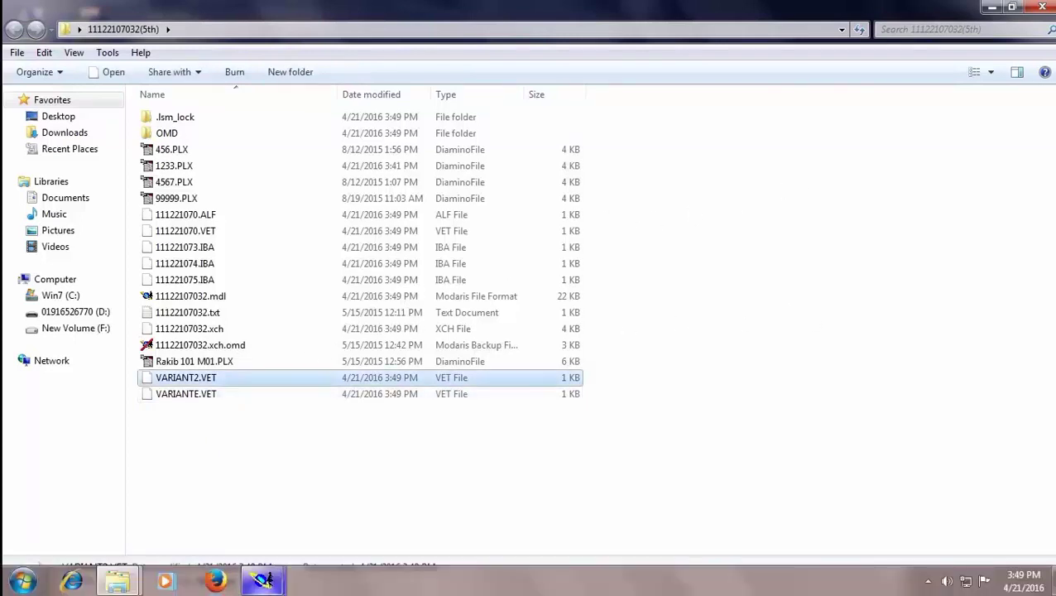
Step: Search the installed programs for Diamino and launch Diamino V5R4
click(23, 582)
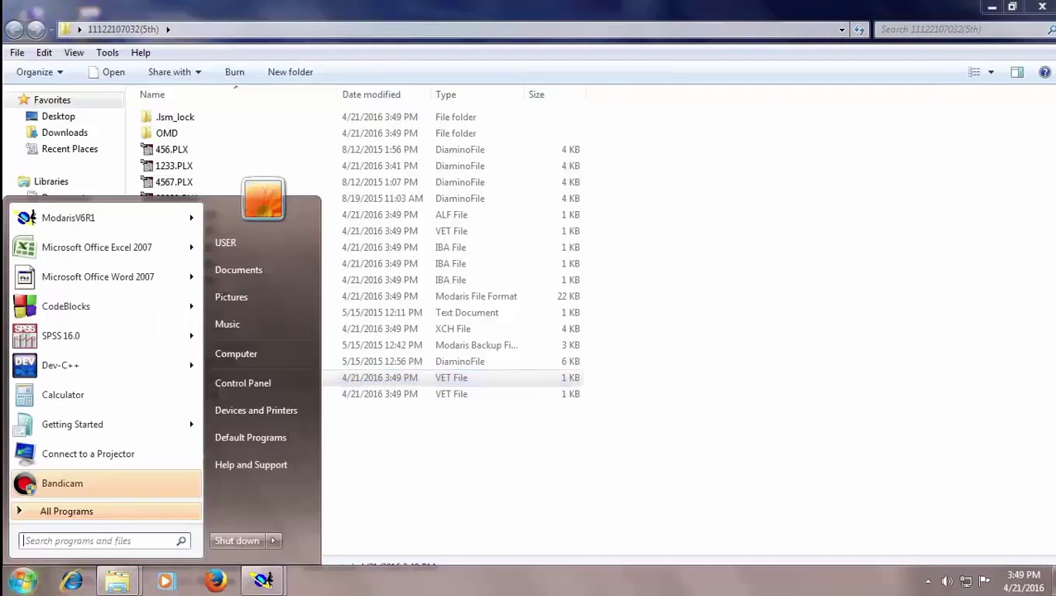
text(di)
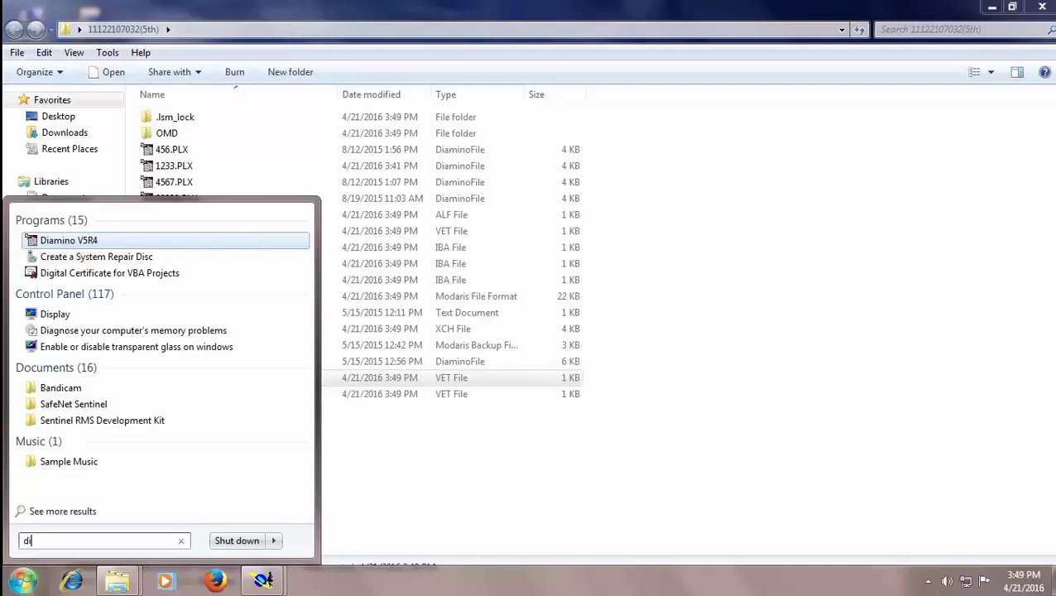
text(a)
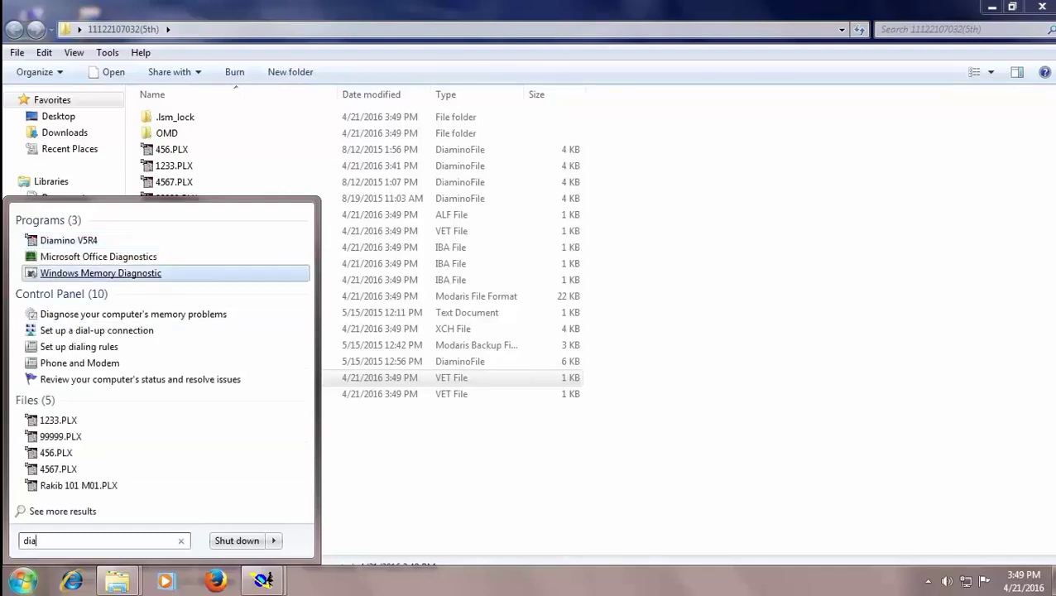
click(82, 240)
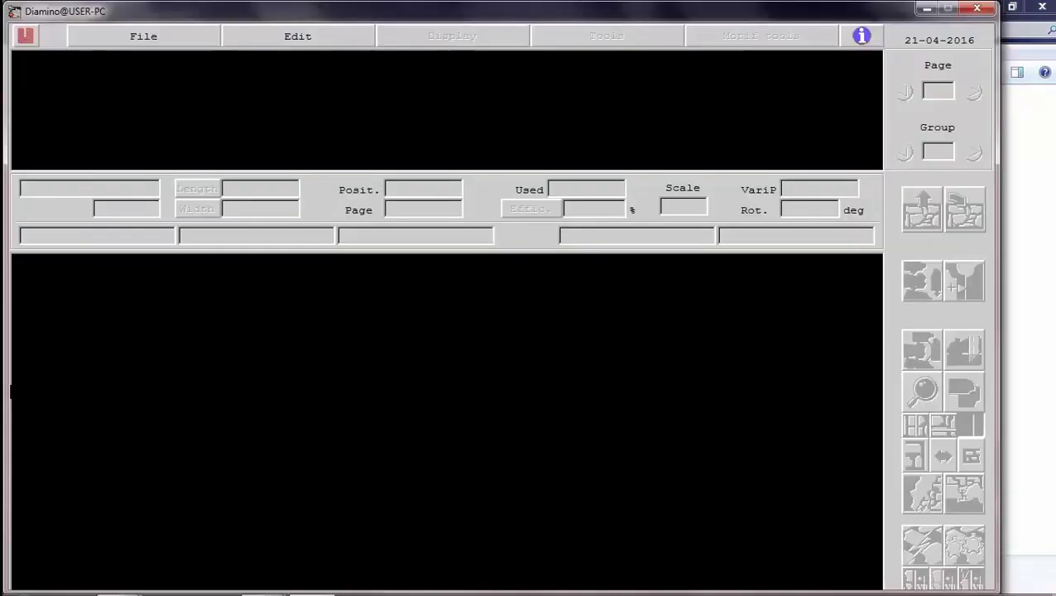
click(143, 36)
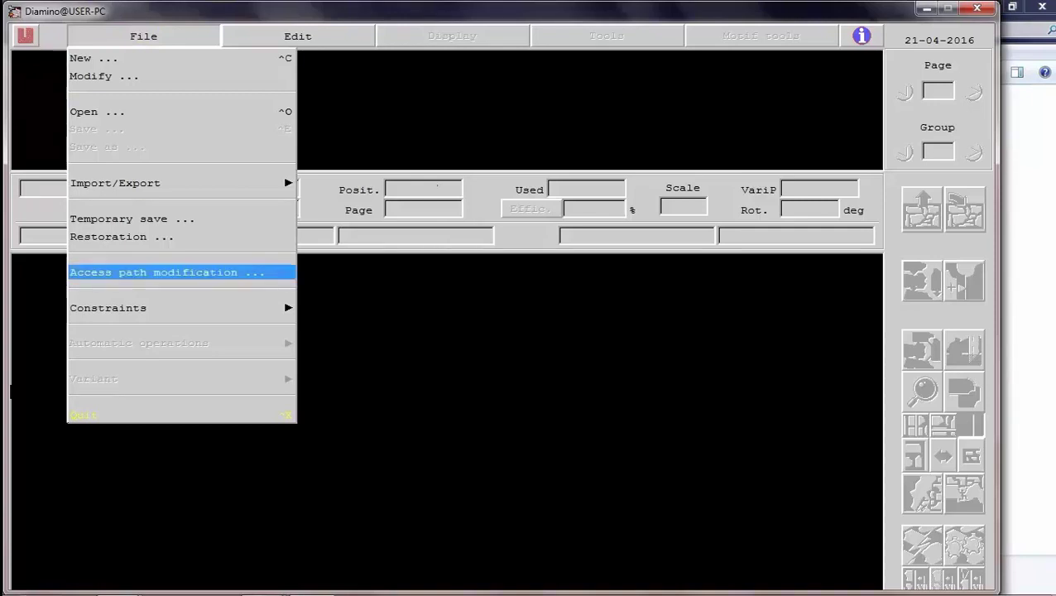
click(166, 272)
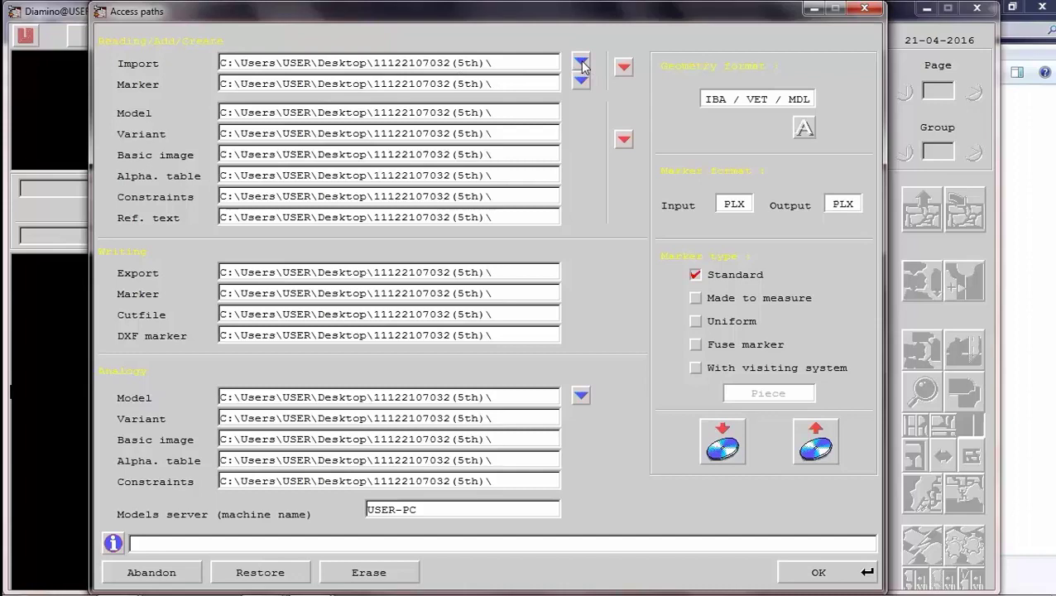
click(625, 139)
key(Return)
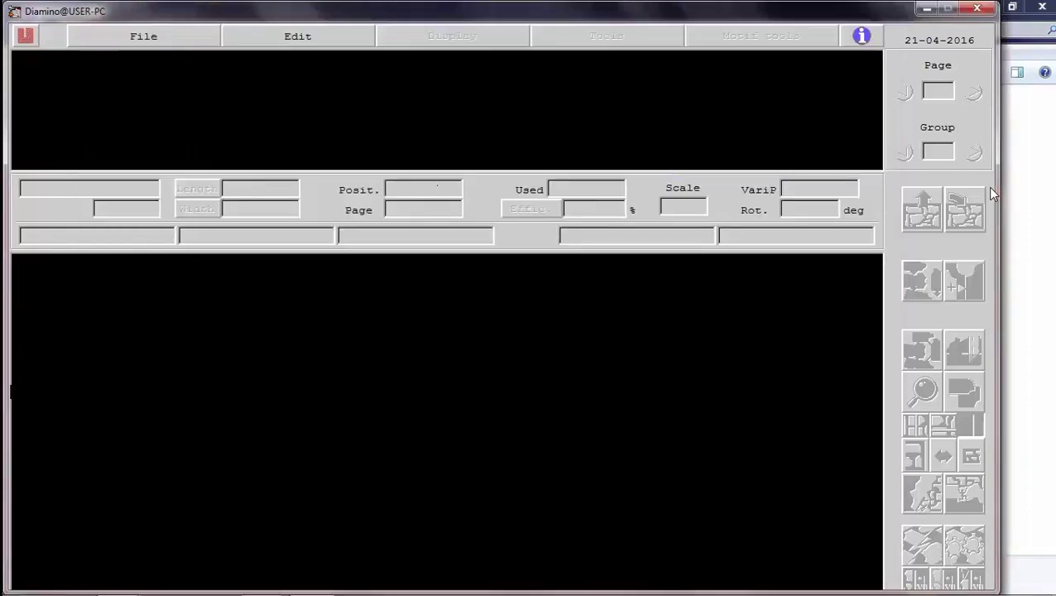
Step: Create a new marker named "Marker er naam" and set its width to 50 inches
click(170, 36)
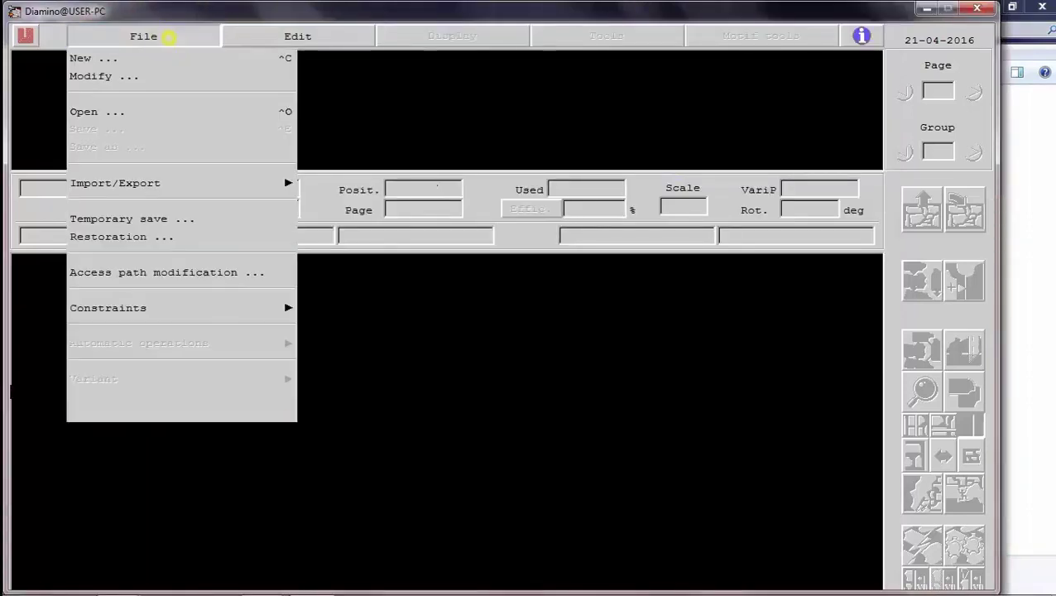
key(Return)
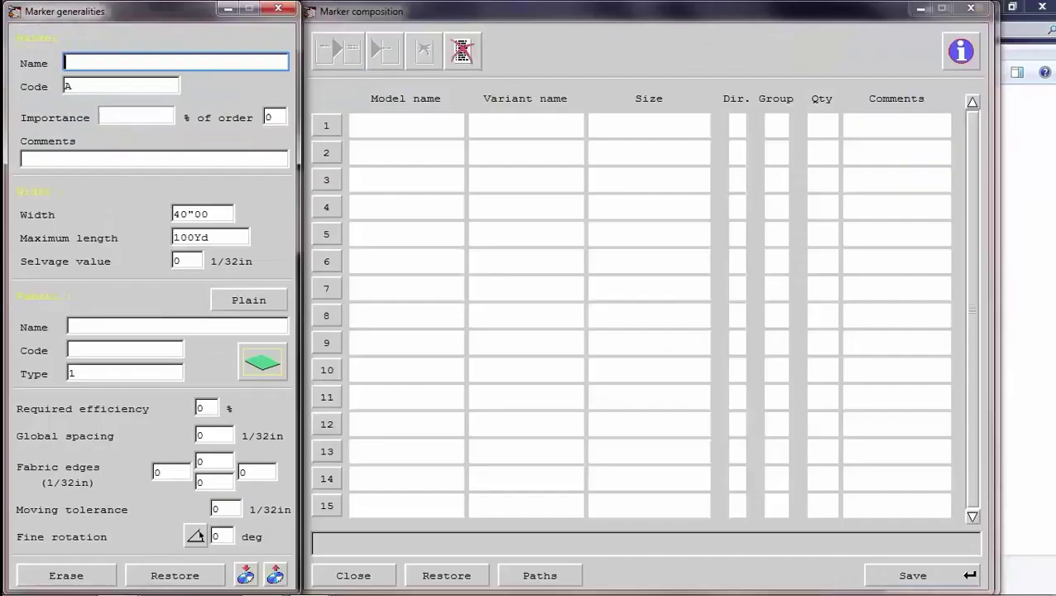
text(Marker er naam)
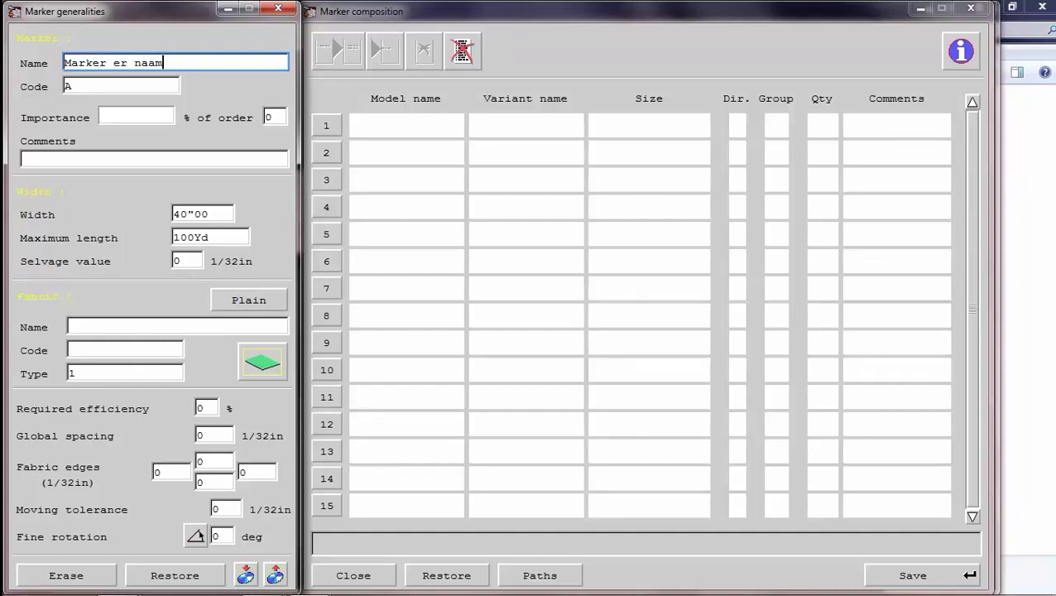
click(217, 212)
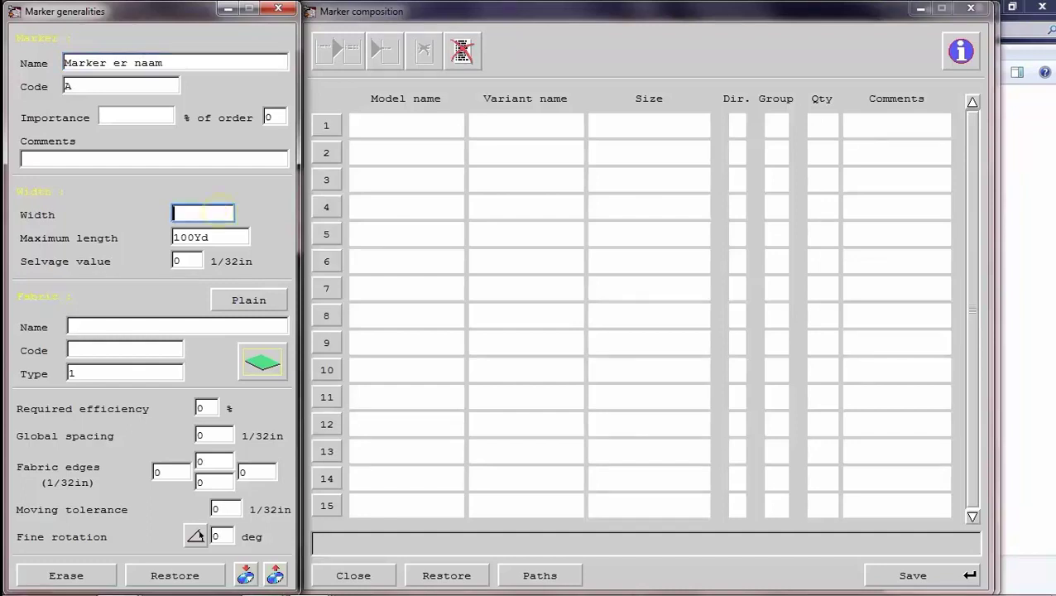
text(50)
key(Tab)
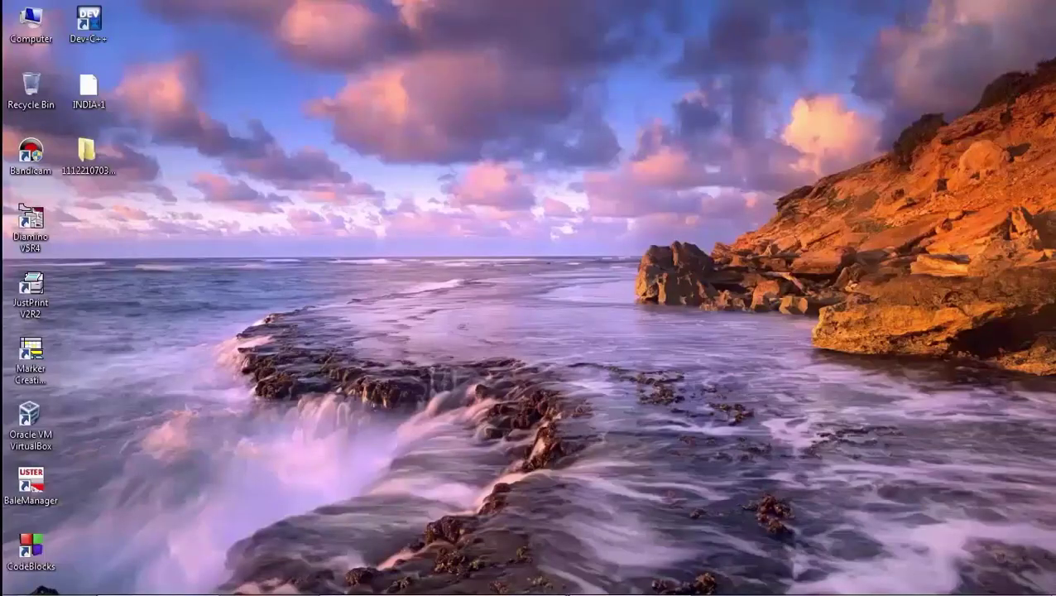
Step: Open E-Manager from the Lectra tools among the installed programs
click(23, 580)
click(83, 511)
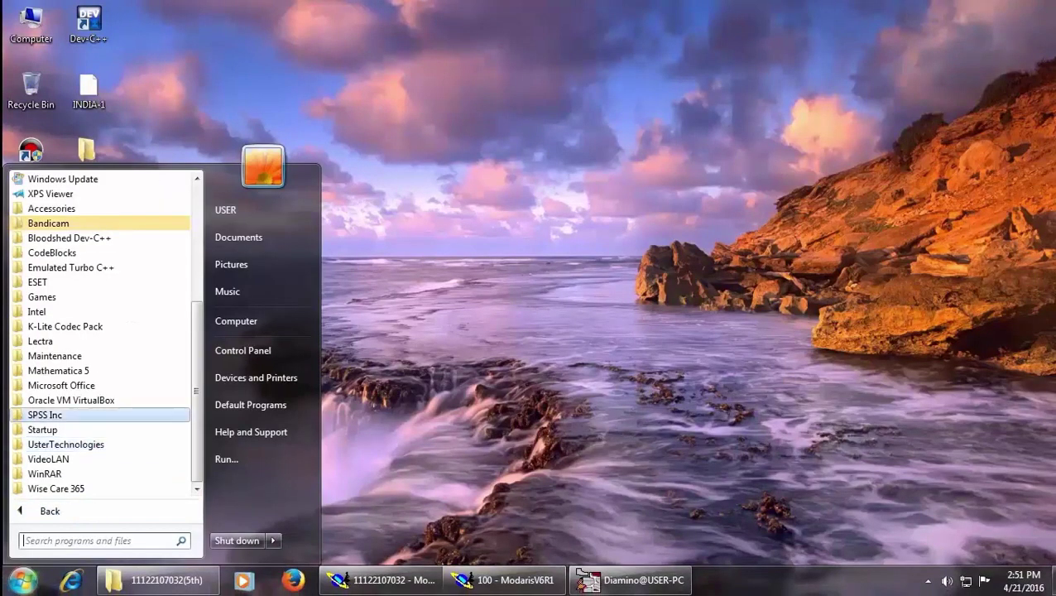
click(40, 341)
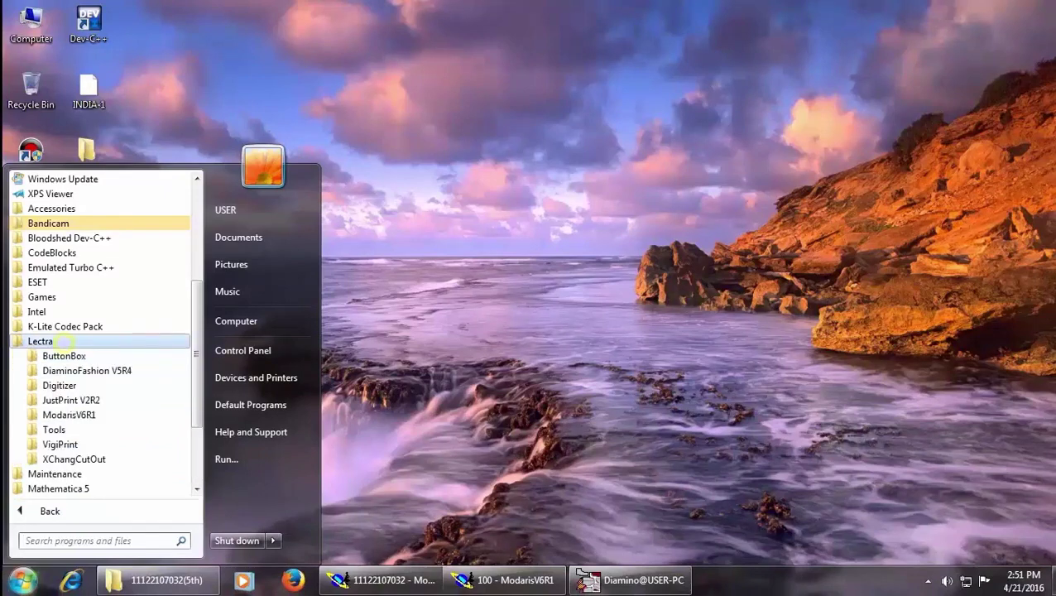
click(70, 430)
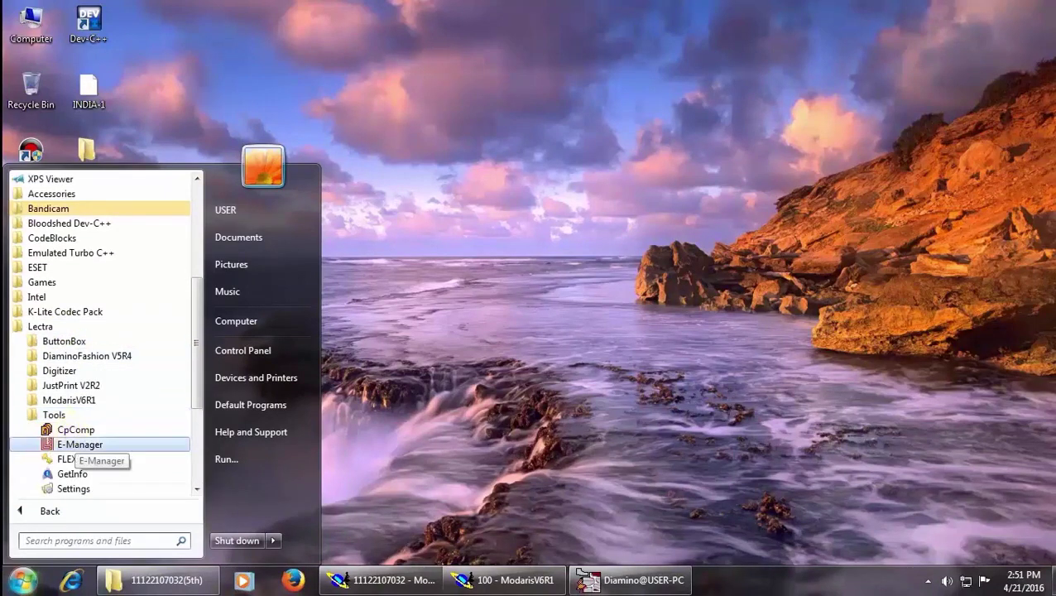
click(76, 444)
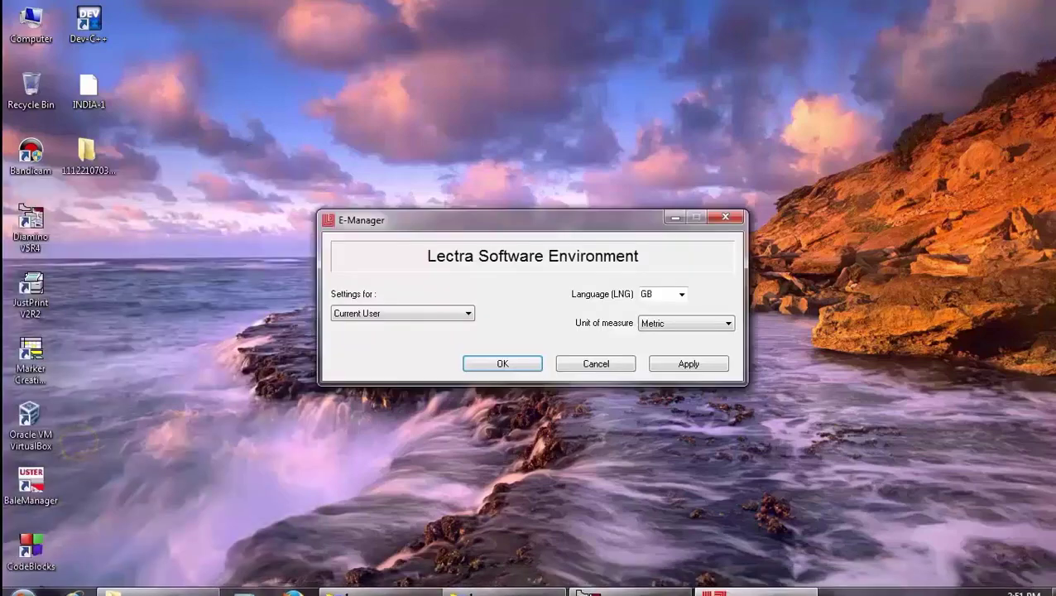
Step: Set the Lectra software environment's unit of measure to Imperial and apply it
click(686, 323)
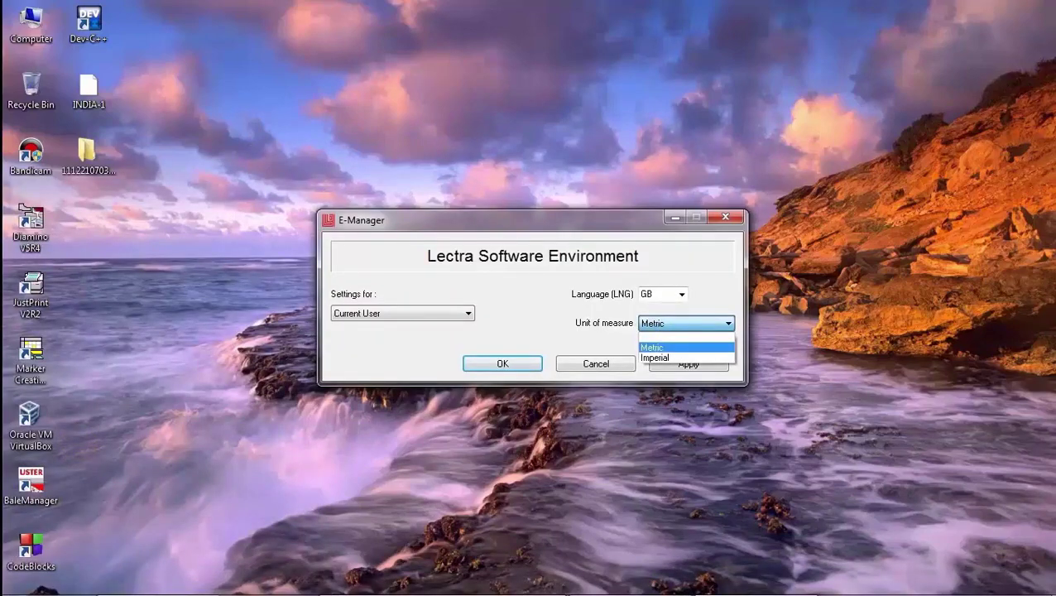
click(665, 358)
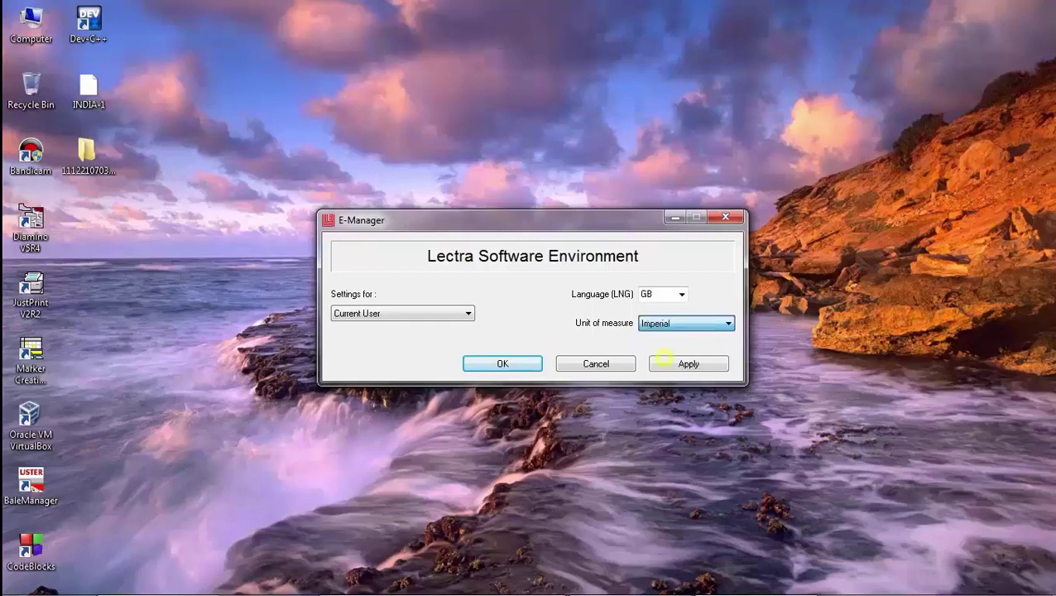
click(665, 357)
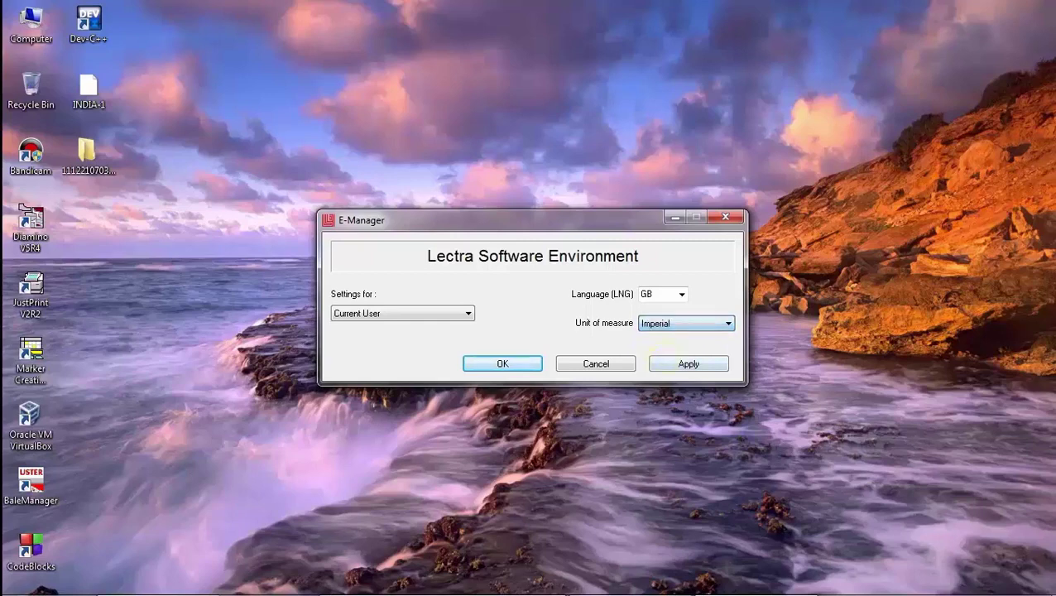
click(685, 323)
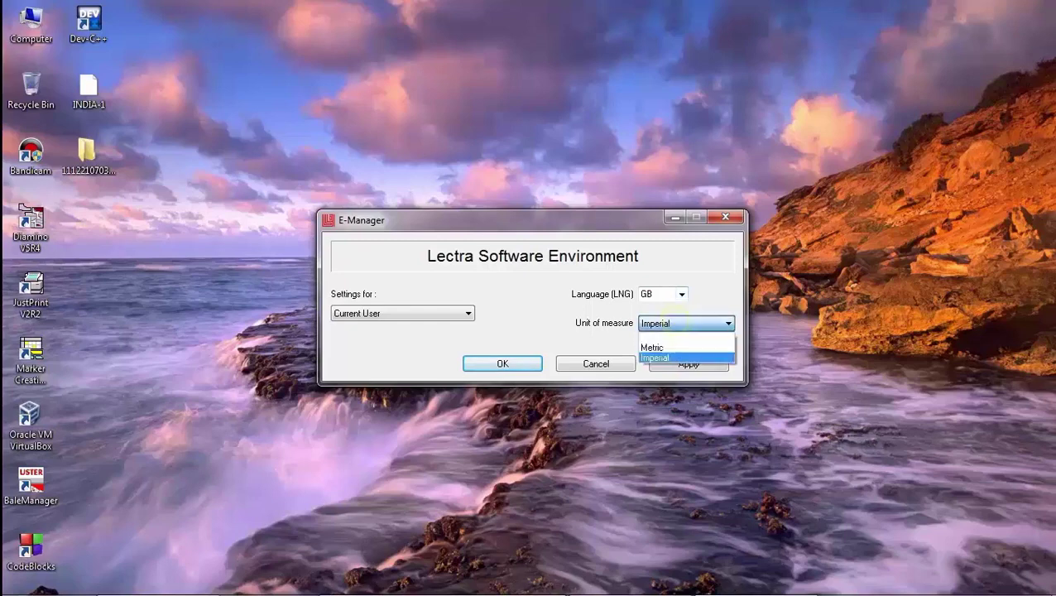
click(662, 358)
click(684, 363)
click(505, 364)
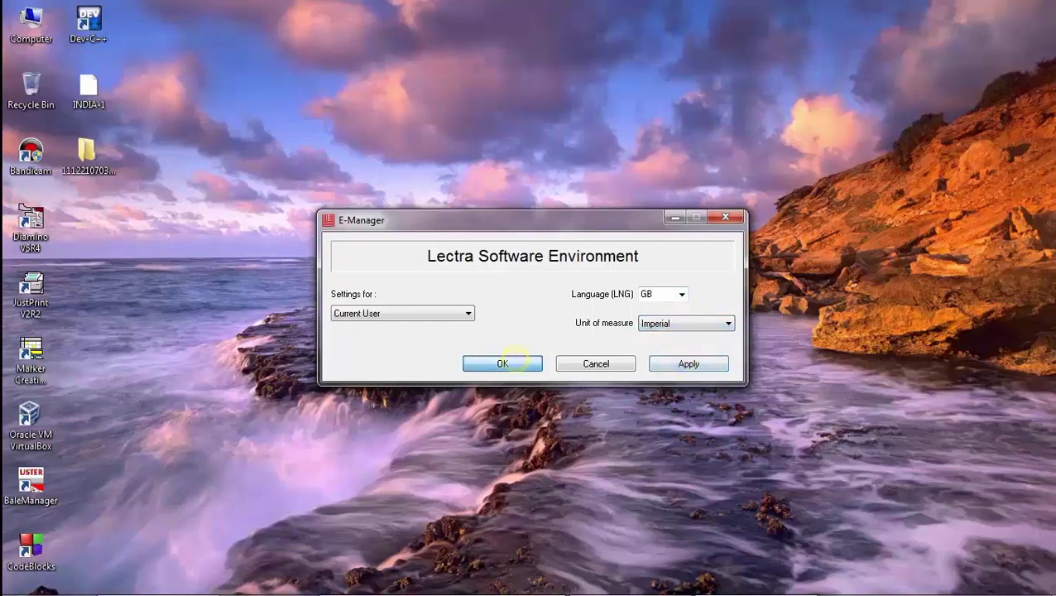
Step: Choose All Softwares as the settings scope, confirm the environment settings, and dismiss the security notification
click(402, 313)
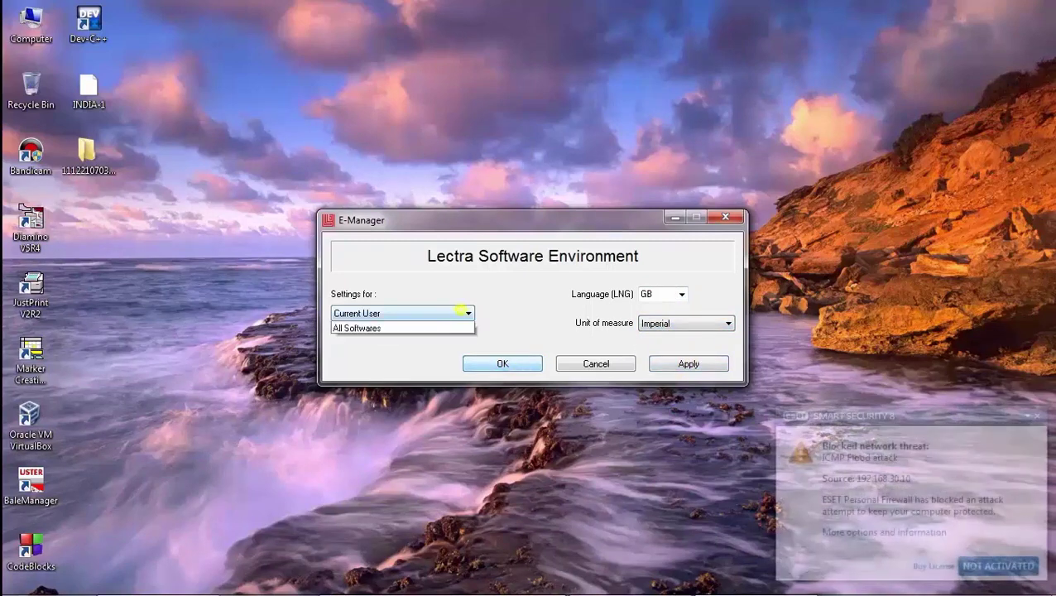
click(419, 335)
click(502, 363)
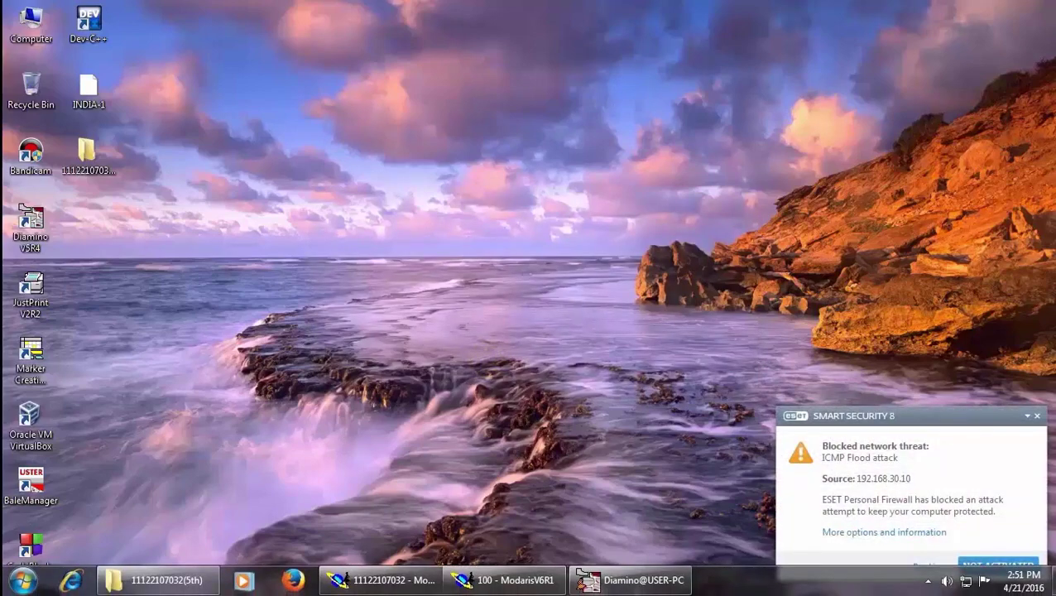
click(1028, 417)
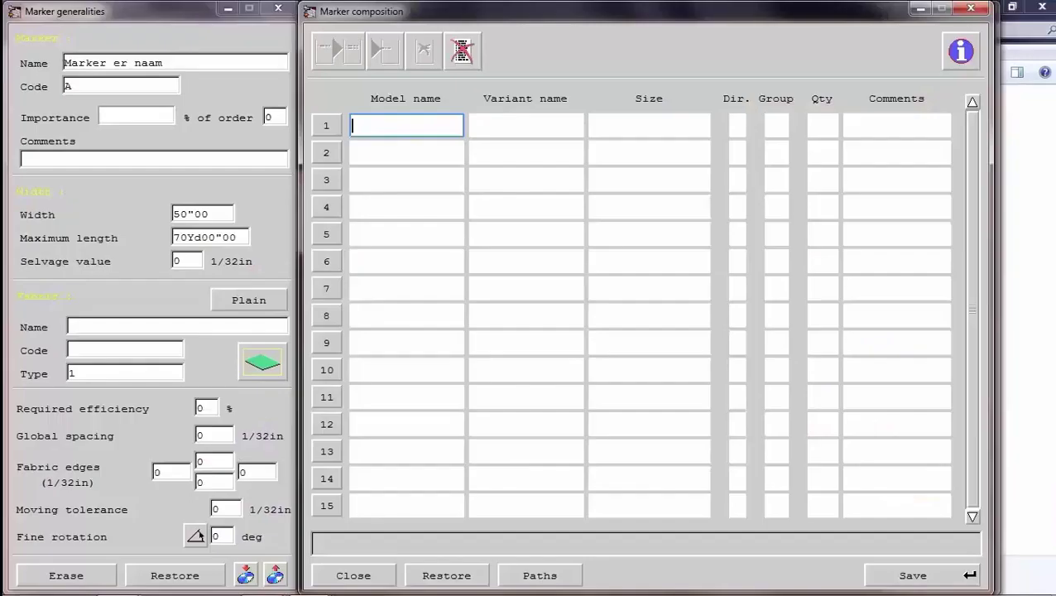
Step: Load the model file 11122107032.mdl into row 1 of the marker composition
double_click(405, 125)
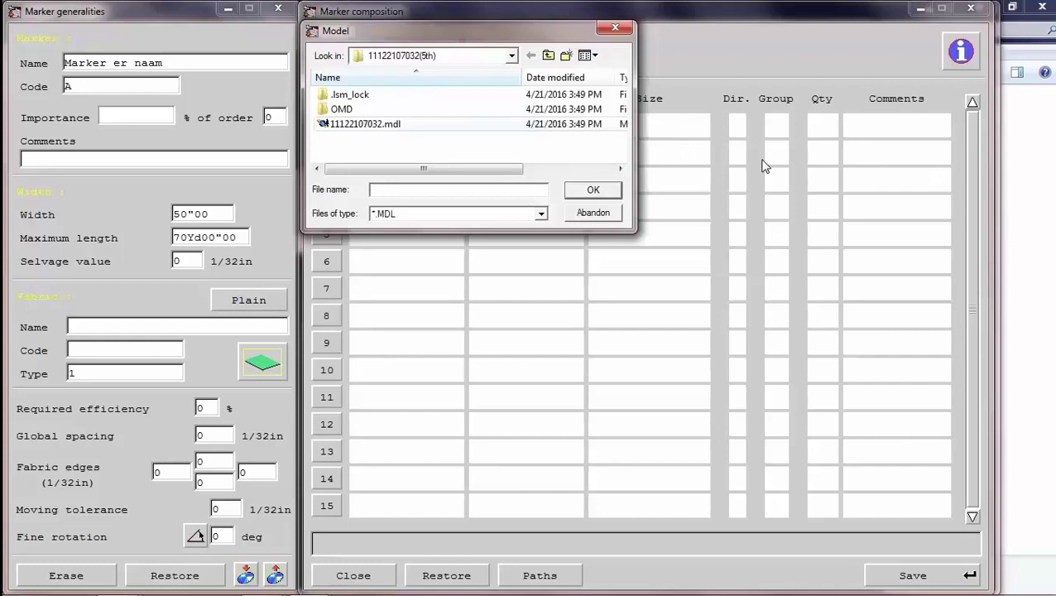
double_click(365, 124)
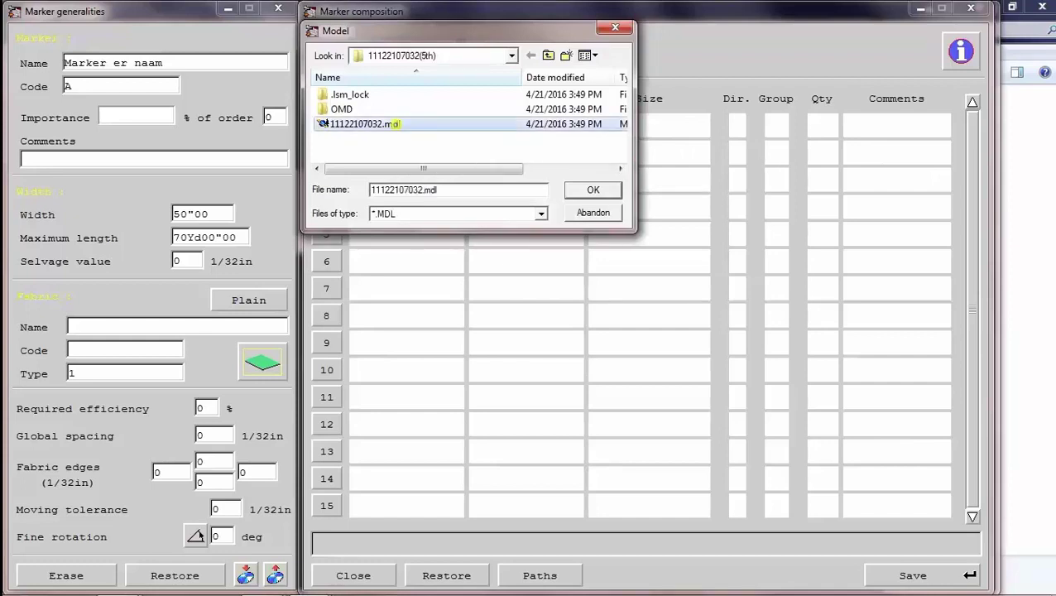
key(Tab)
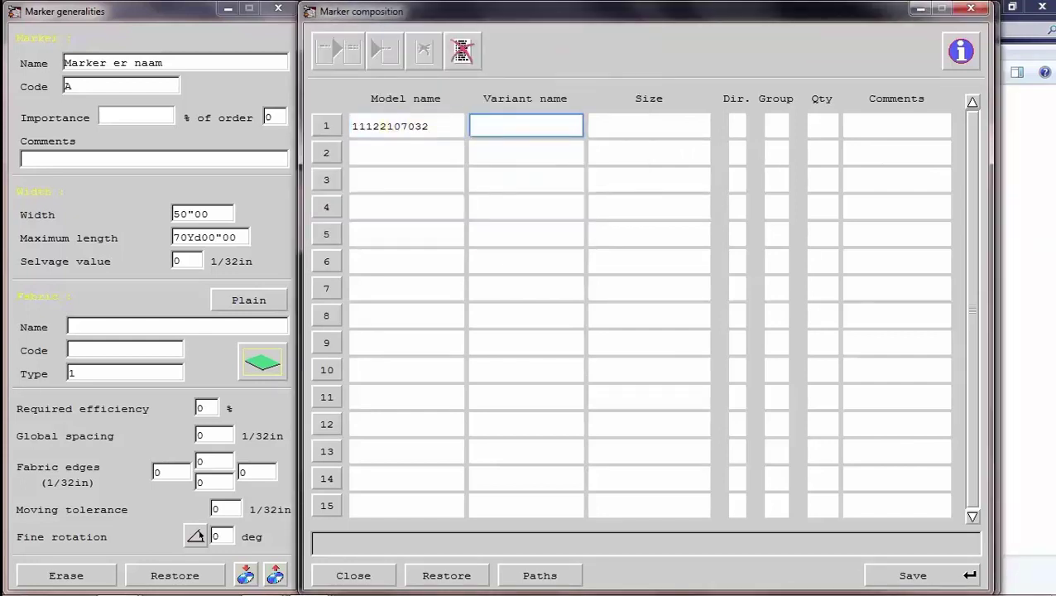
Step: Choose variant 2 of the model and size s for row 1 of the marker composition
key(Return)
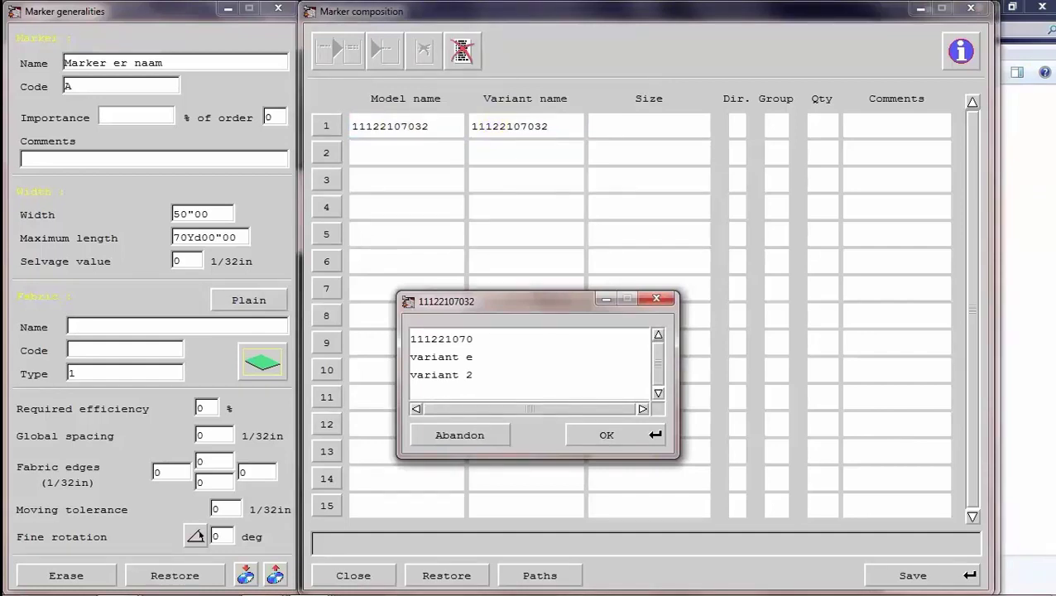
key(Tab)
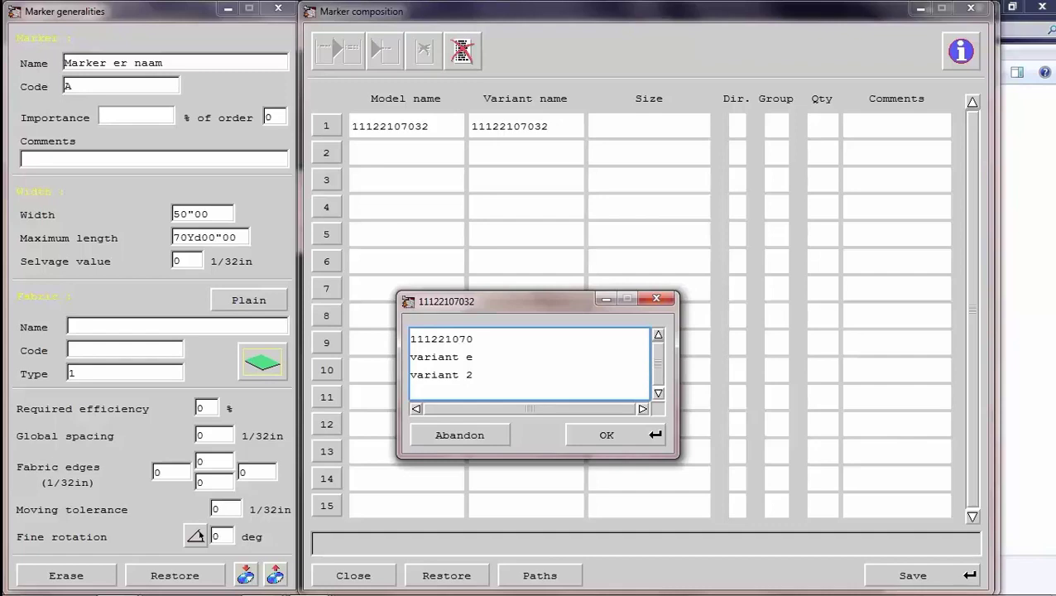
click(447, 375)
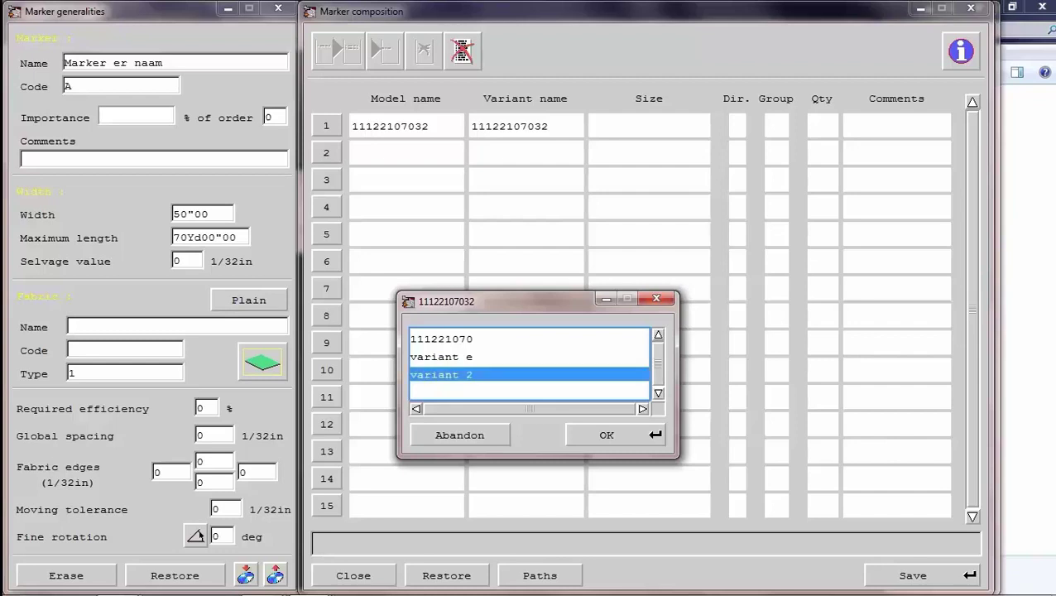
key(Return)
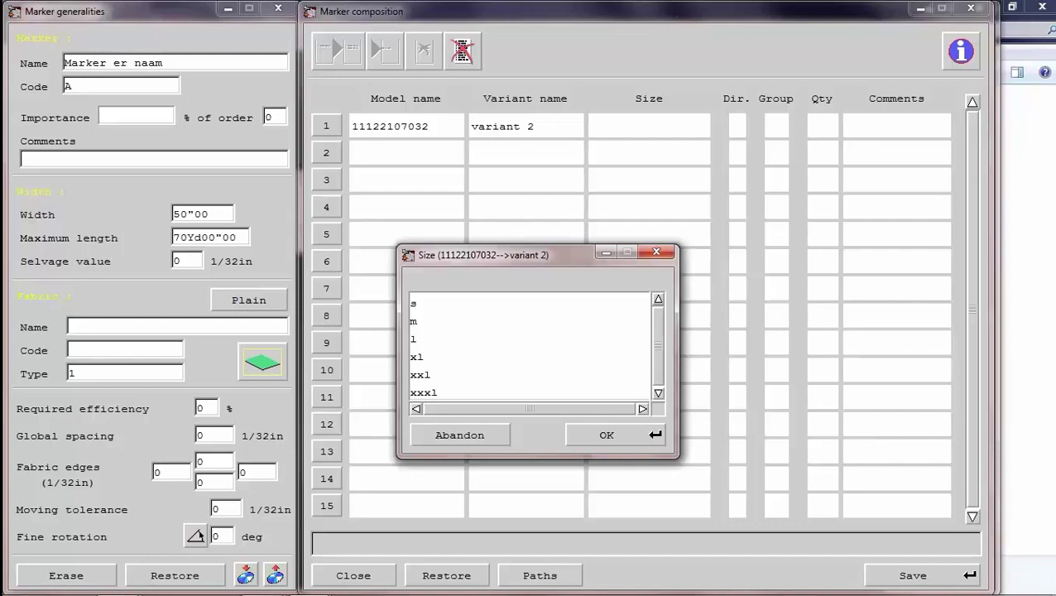
double_click(416, 304)
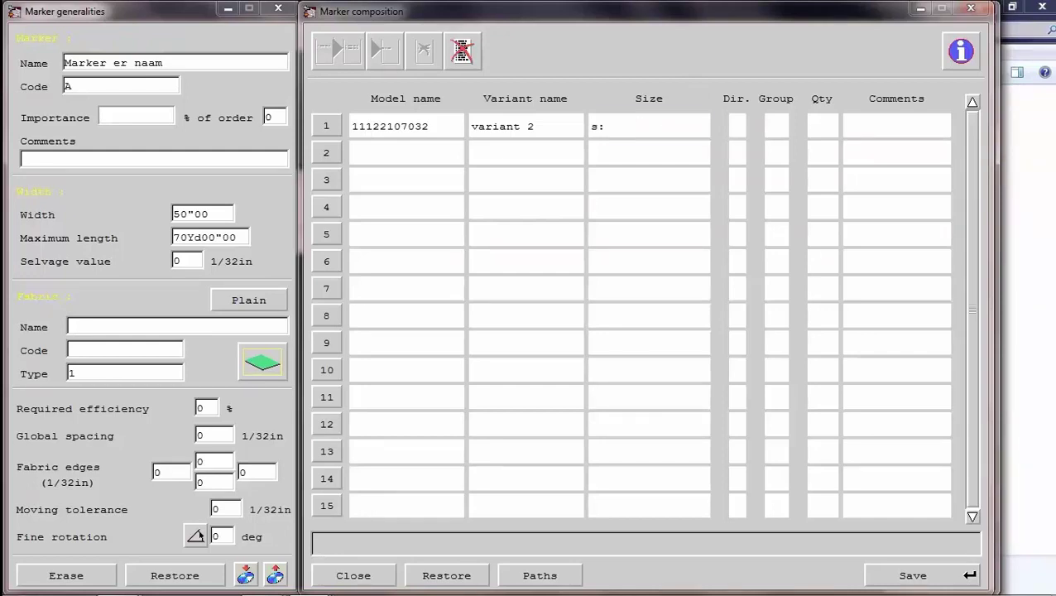
Step: Fill in direction 0, group 1 and quantity 1 for row 1 of the marker composition
click(733, 126)
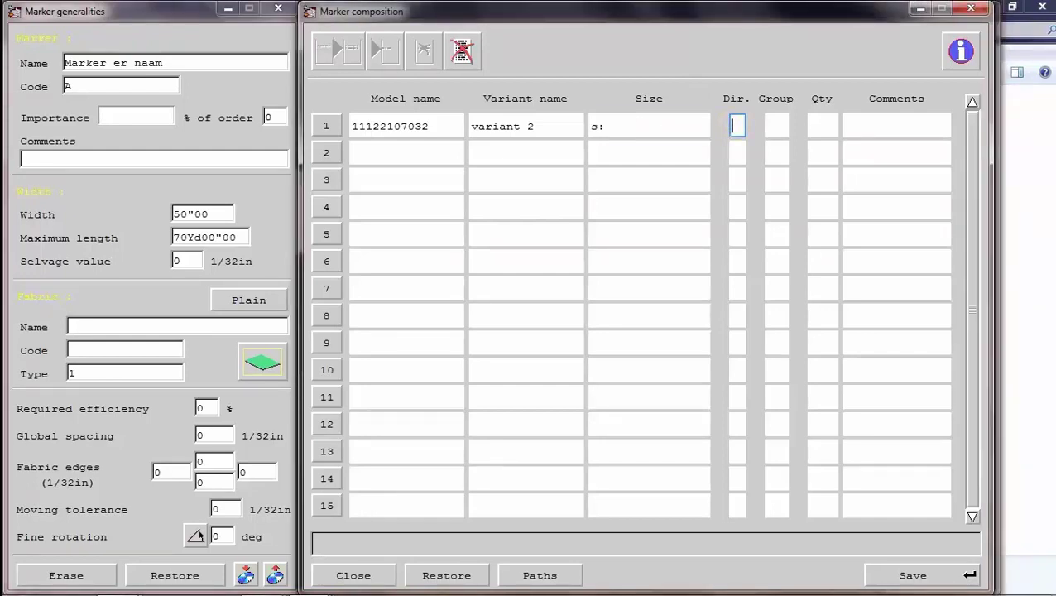
key(Tab)
key(Tab)
key(Tab)
key(Tab)
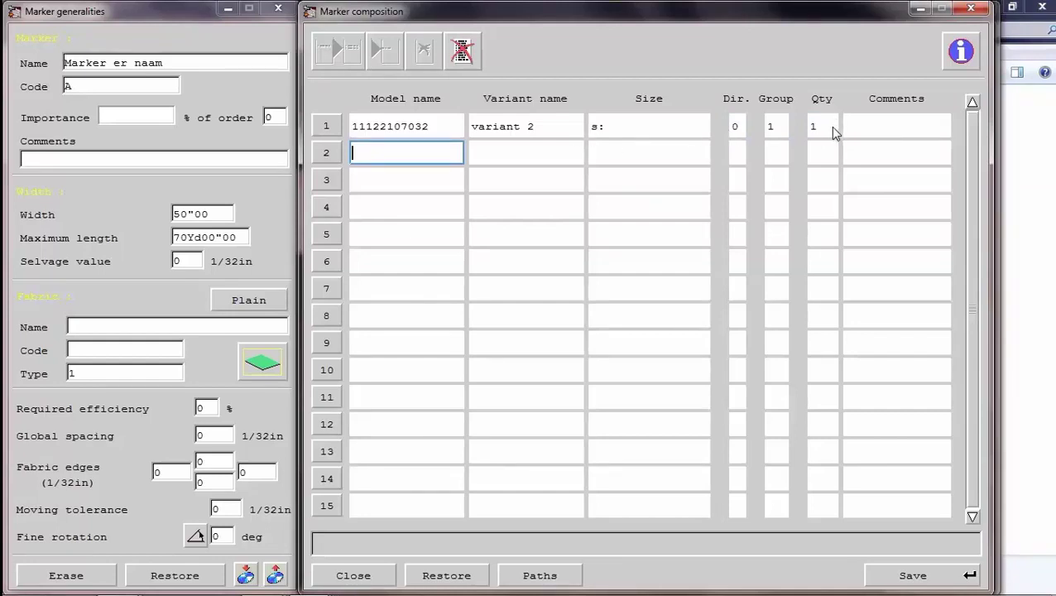
Step: Fill rows 2 and 3 with variant 2, size s, direction 0, group 1 and quantity 1, leaving their model names empty
key(Tab)
key(Tab)
key(Tab)
key(Tab)
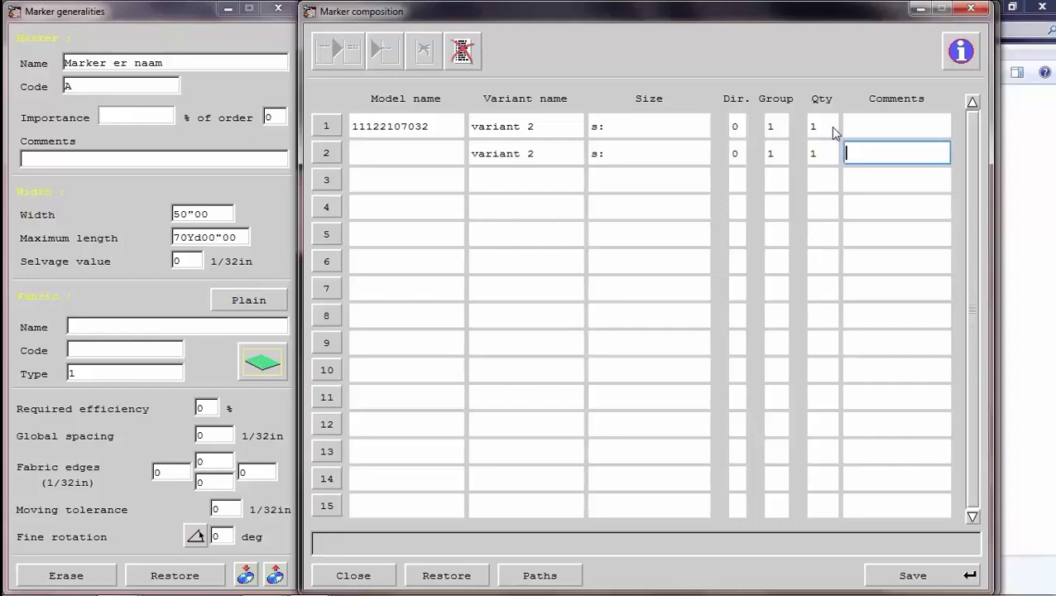
key(Tab)
key(Tab)
key(Tab)
key(Tab)
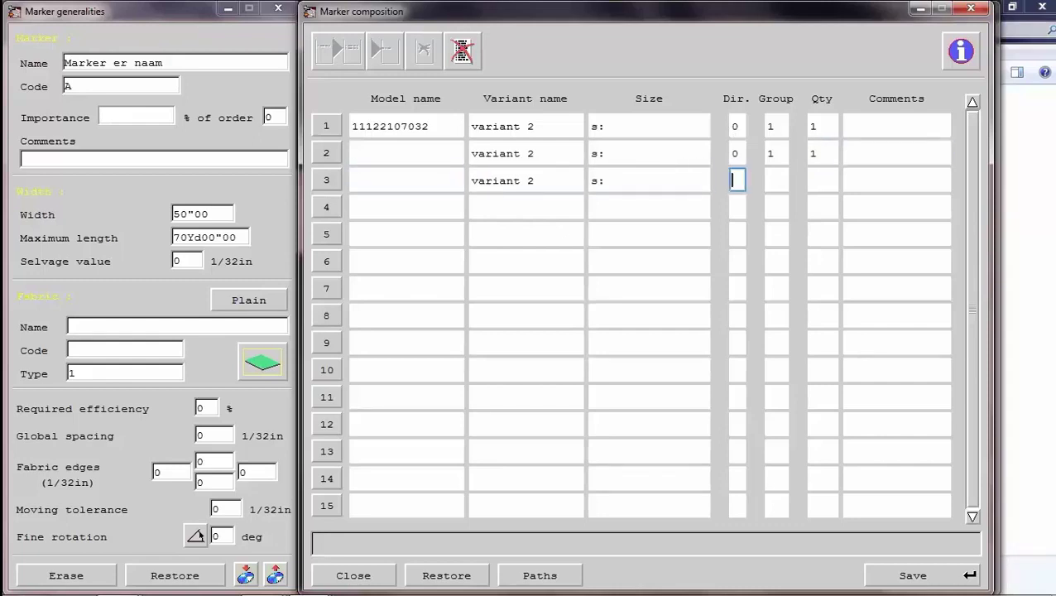
key(Tab)
key(Tab)
key(Tab)
key(Tab)
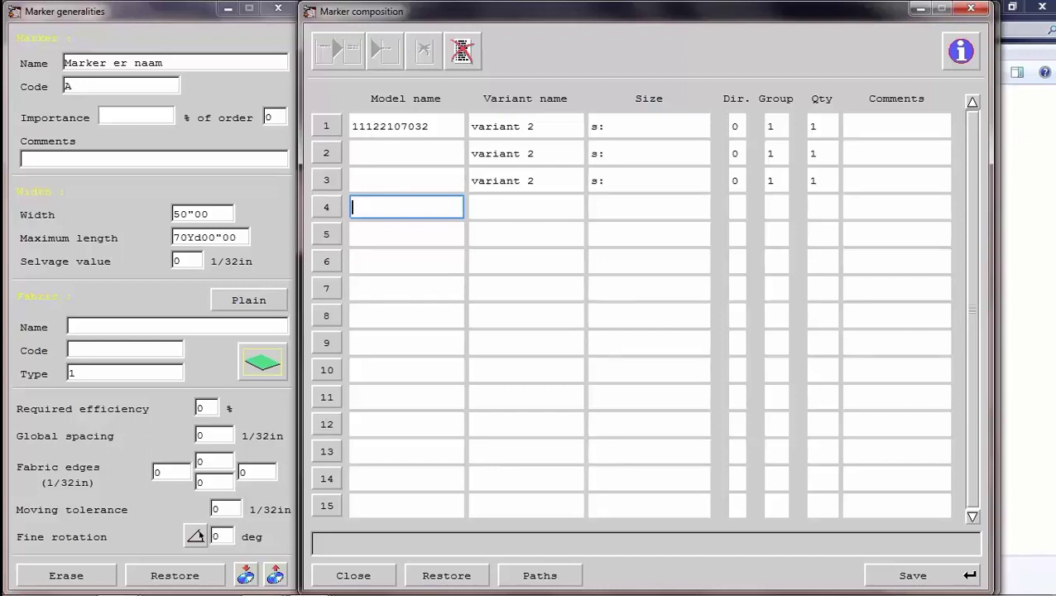
Step: Change the size to m in row 2 and to l in row 3 of the marker composition
click(679, 162)
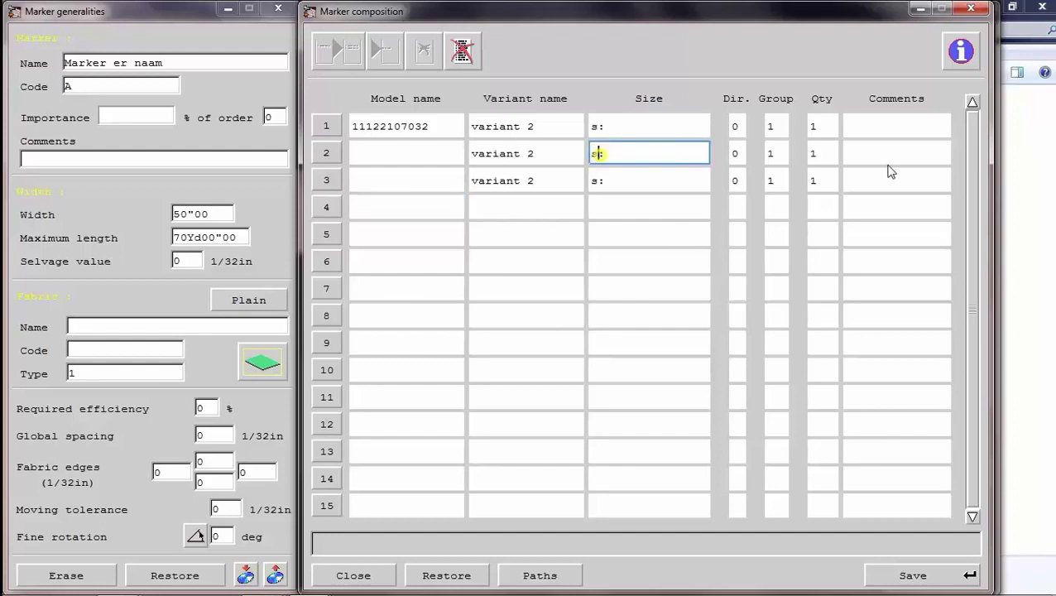
text(m)
key(Left)
key(BackSpace)
key(Down)
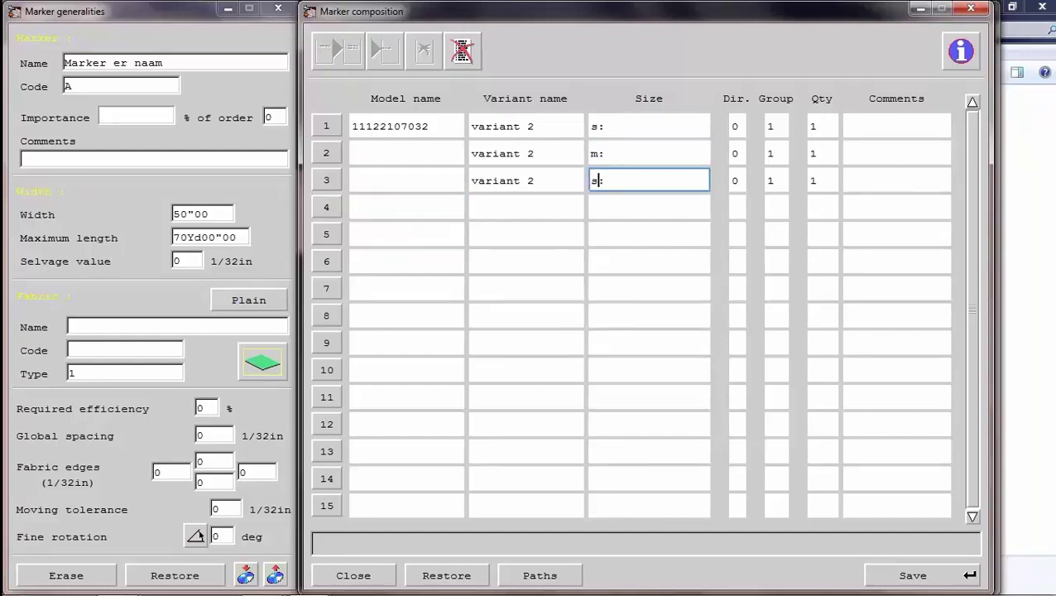
key(BackSpace)
text(l)
key(Tab)
key(Tab)
key(Tab)
key(Tab)
key(Tab)
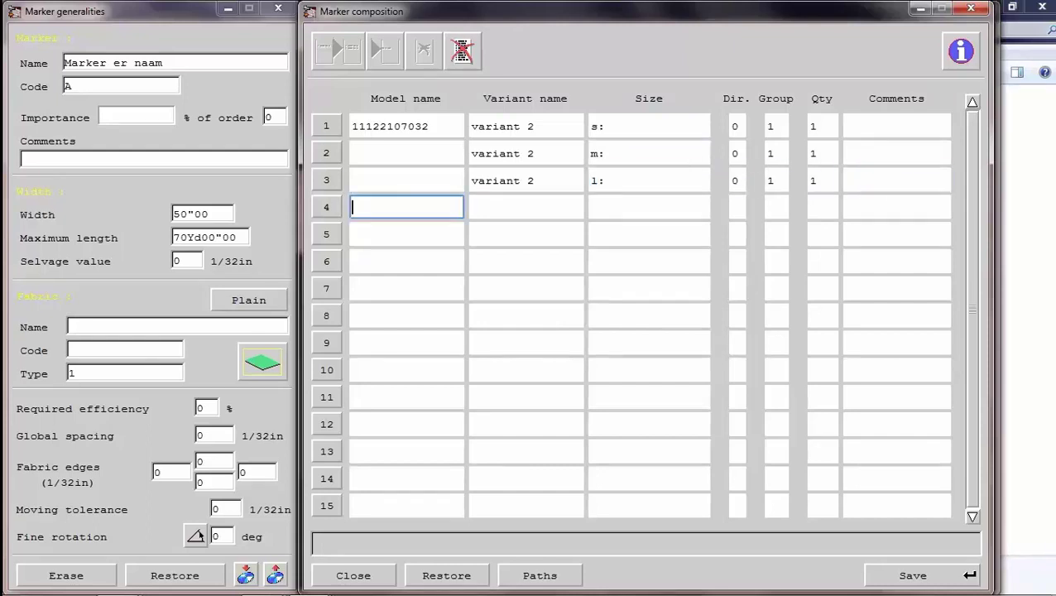
Step: Start row 4 with variant 2, and set the quantities of the m and l rows to 2 and 5
key(Tab)
key(Tab)
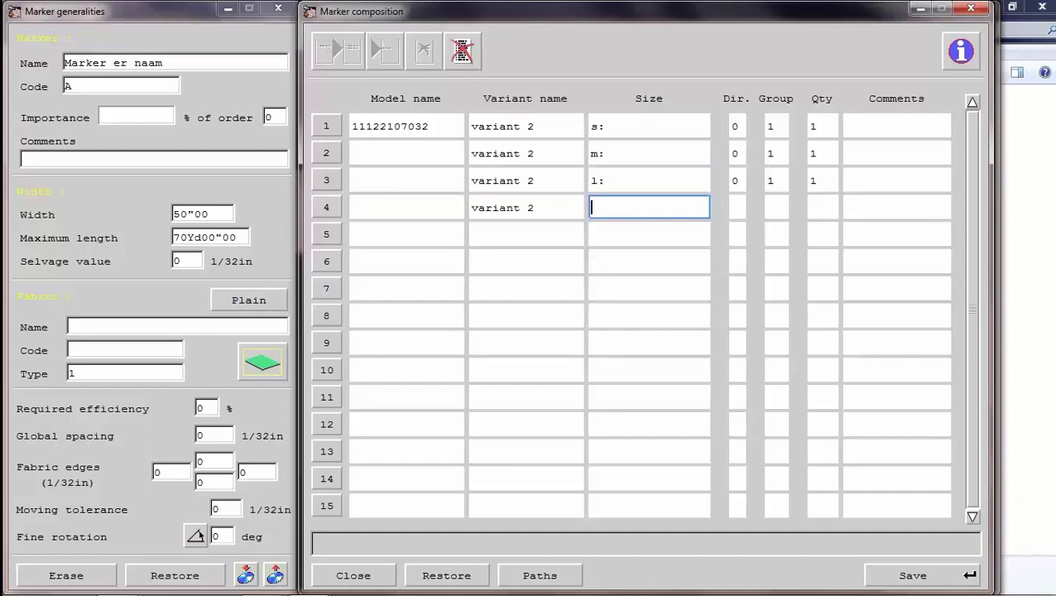
click(827, 180)
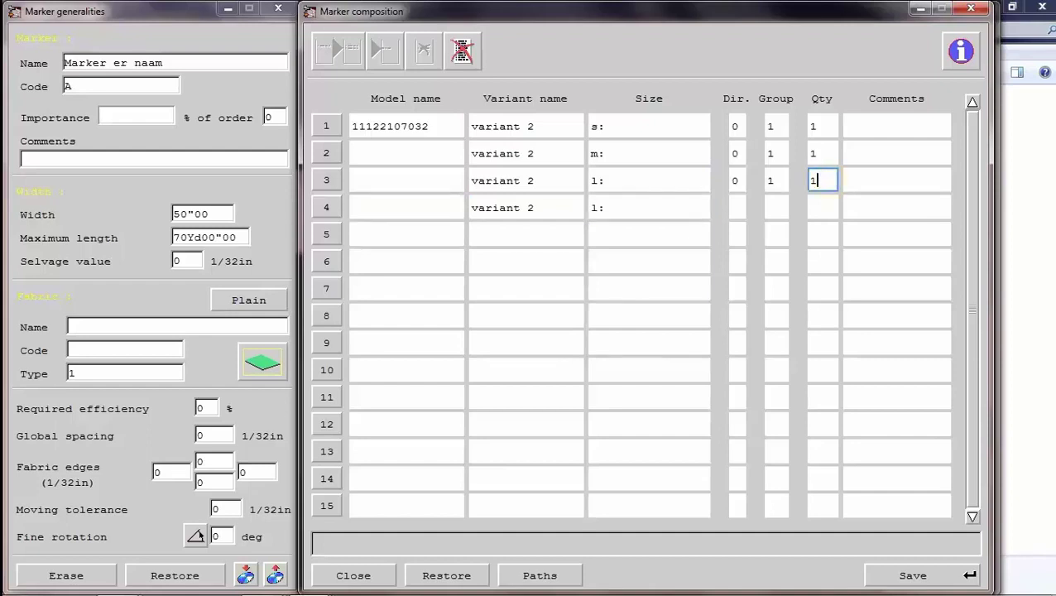
key(Up)
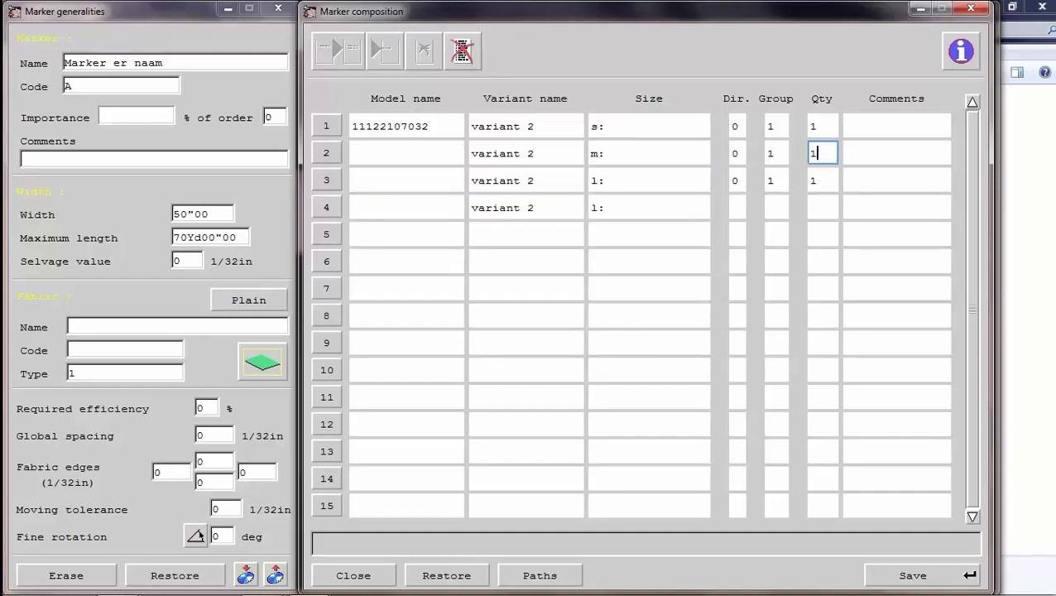
key(BackSpace)
text(2)
click(816, 181)
key(BackSpace)
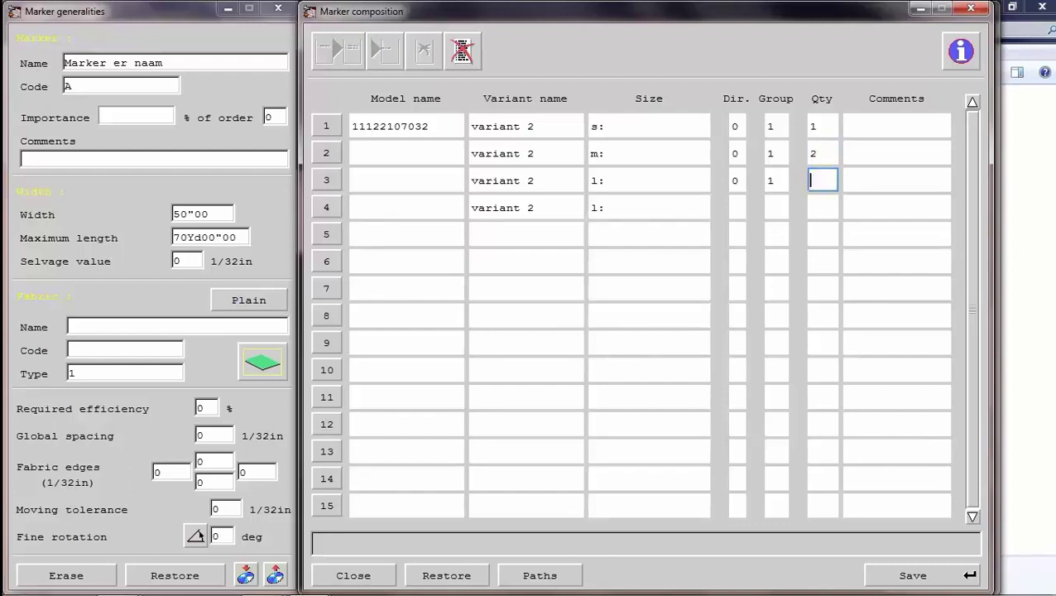
text(5)
Step: Complete row 4 with size xl, direction 0, group 1 and quantity 6
key(Return)
key(Left)
key(Left)
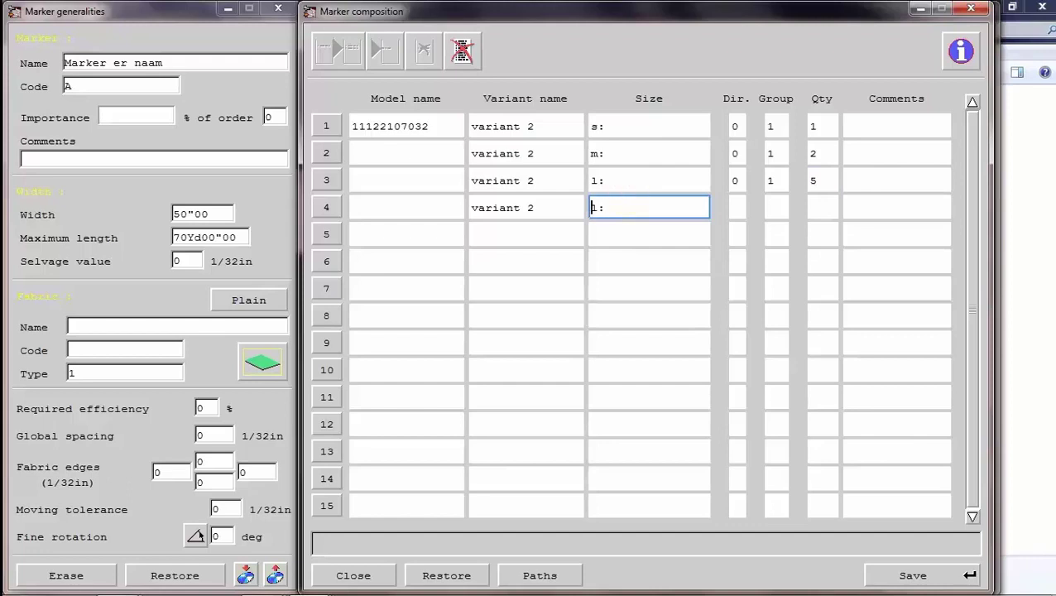
text(x)
key(Return)
text(6)
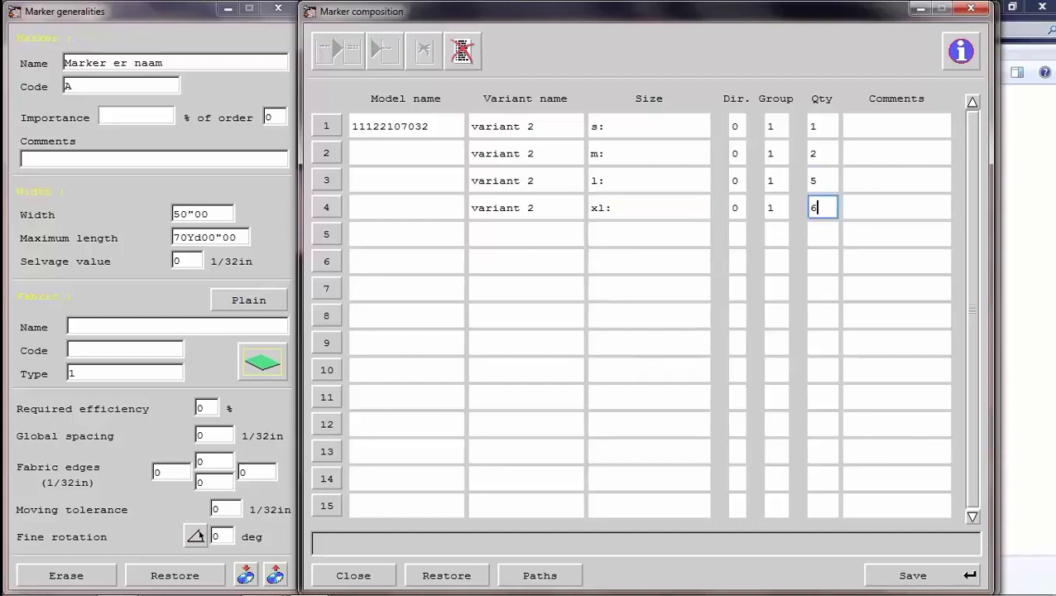
key(Return)
Step: Load the model file 11122107032.mdl into rows 2, 3 and 4 of the marker composition
click(414, 153)
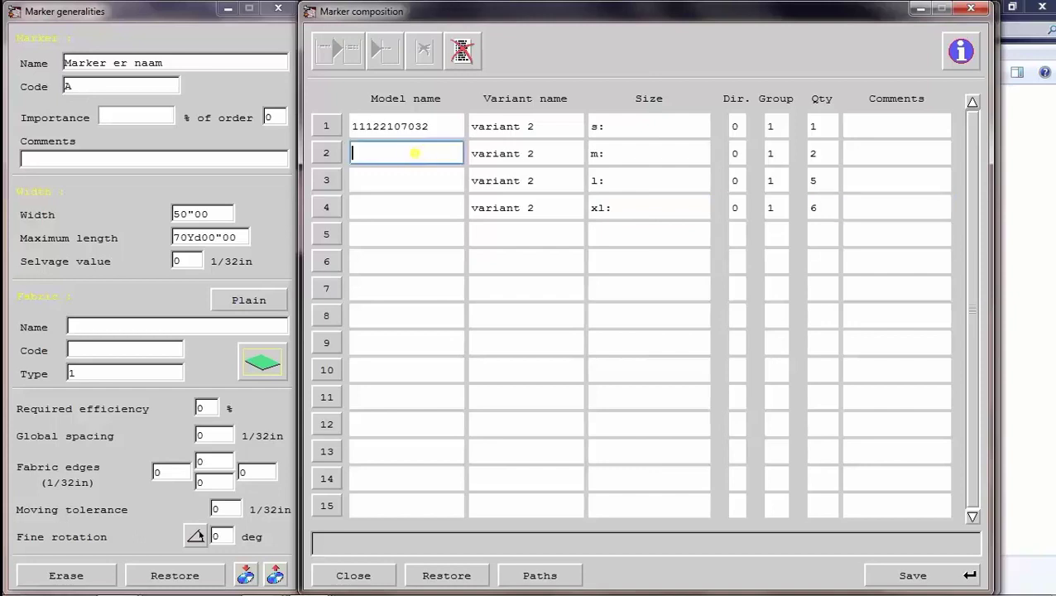
right_click(414, 153)
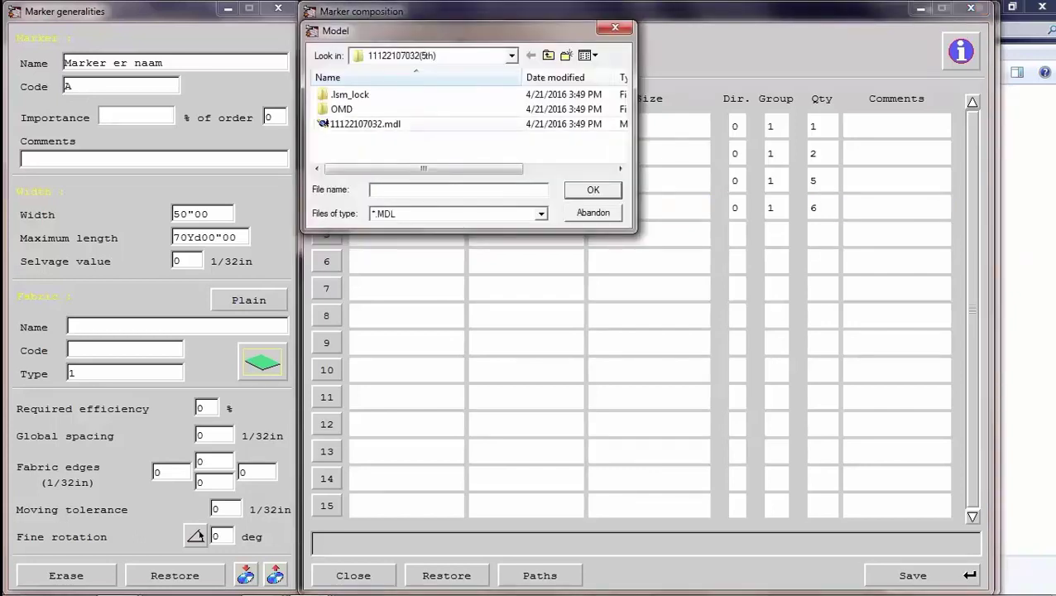
double_click(391, 127)
click(383, 173)
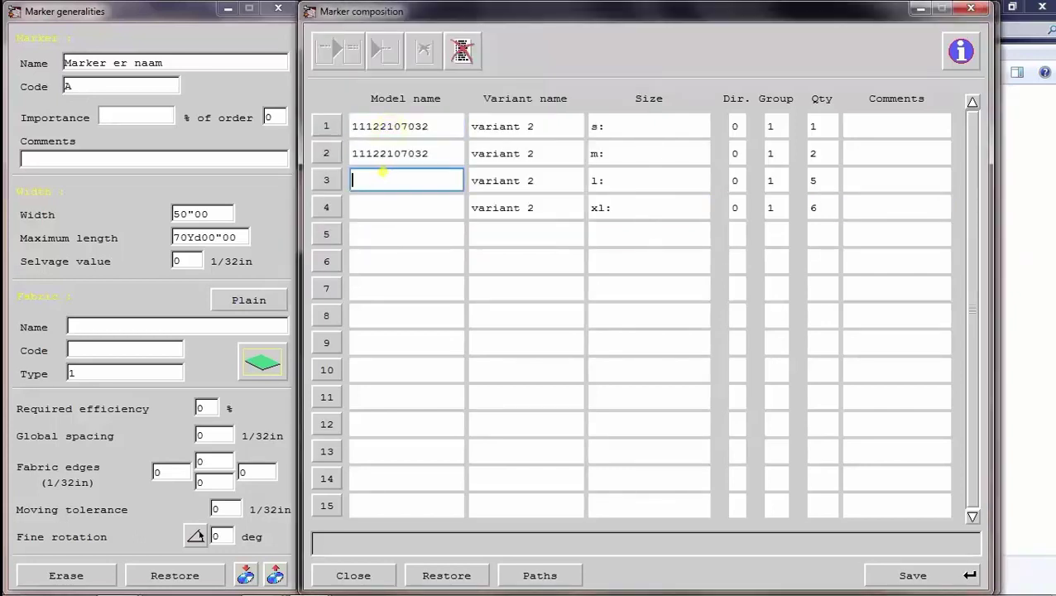
right_click(382, 174)
double_click(381, 123)
click(420, 208)
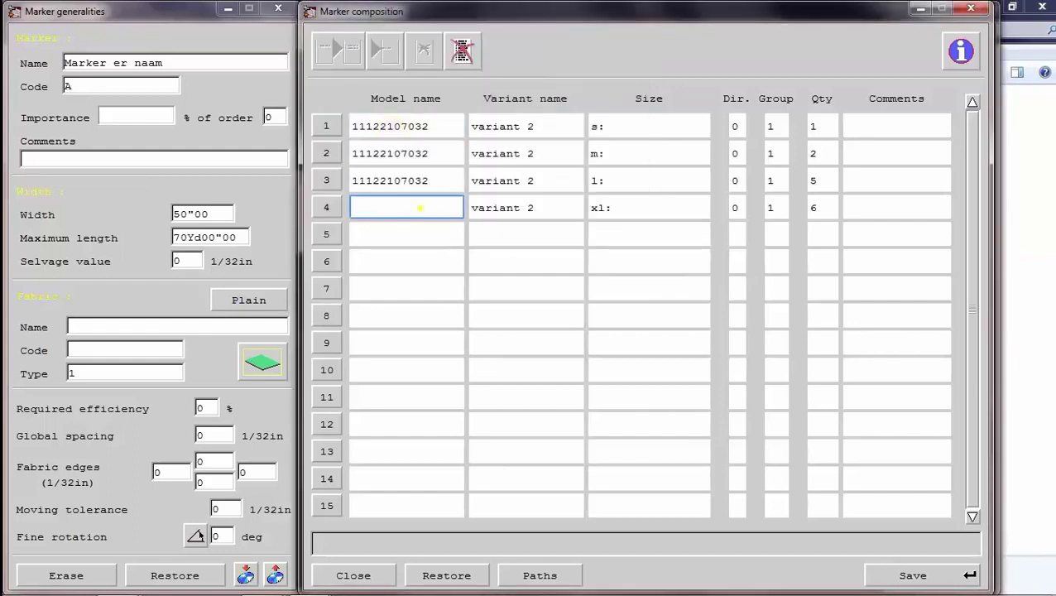
right_click(421, 208)
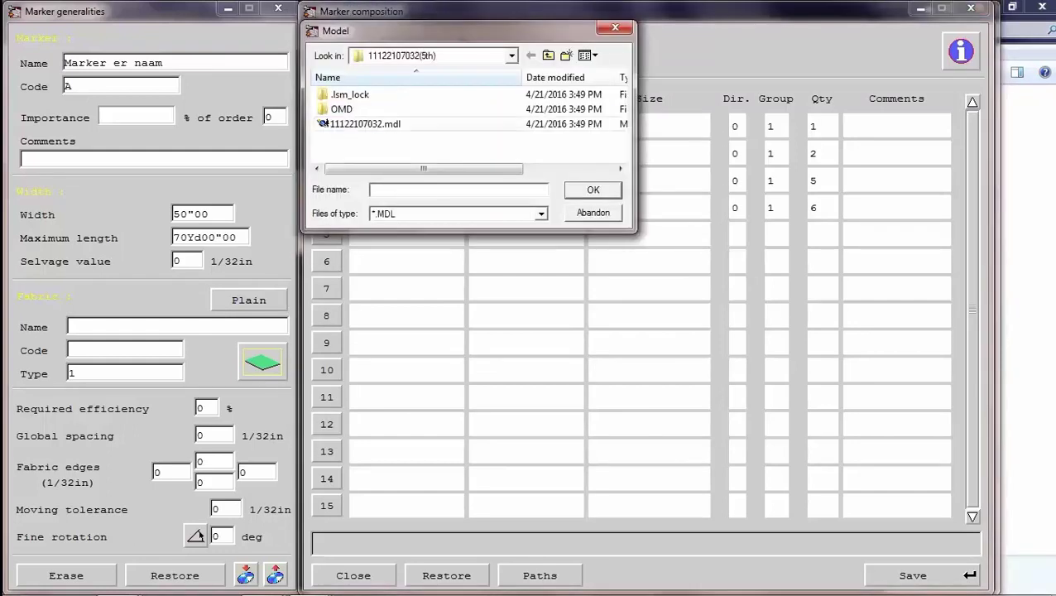
double_click(389, 124)
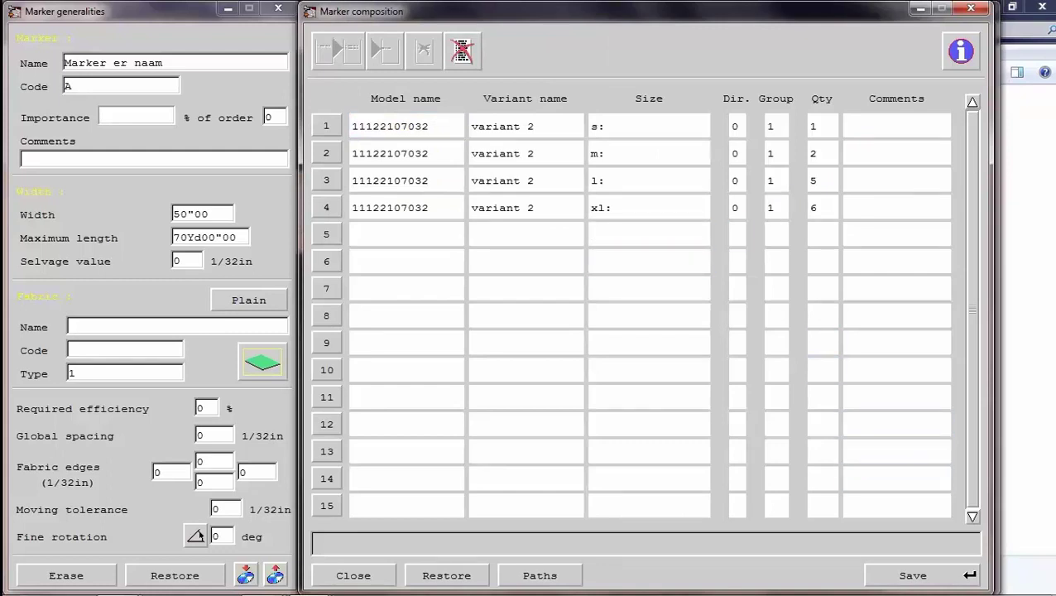
key(Return)
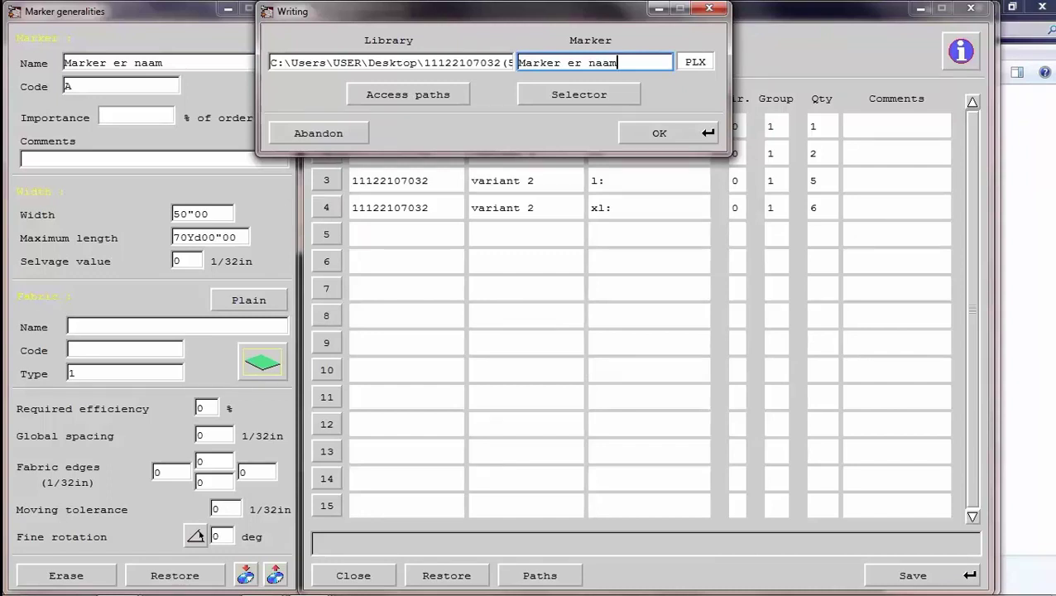
click(649, 138)
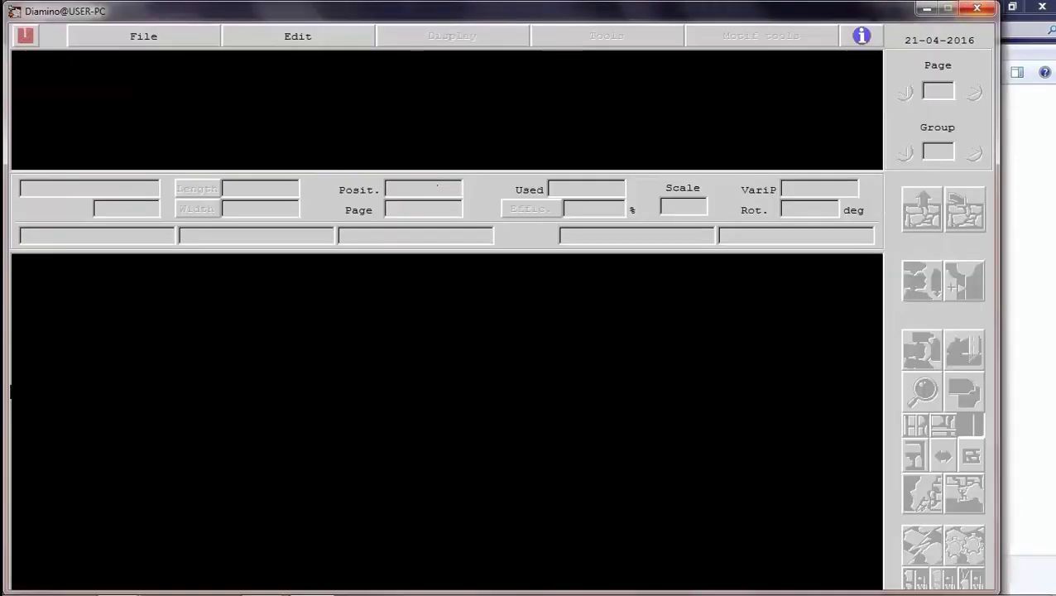
click(143, 35)
click(99, 112)
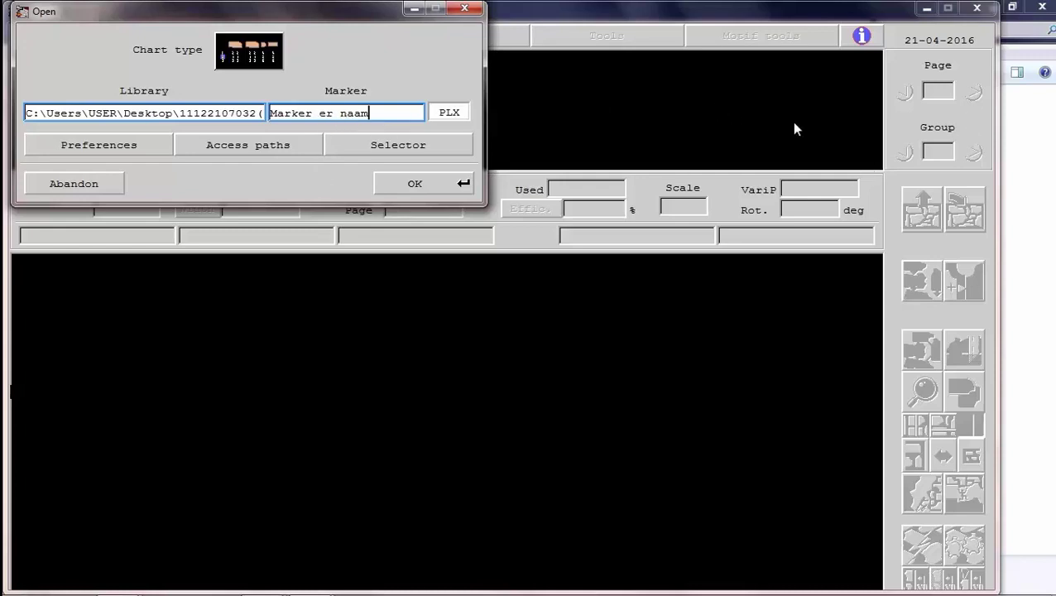
drag(214, 113, 265, 113)
key(Return)
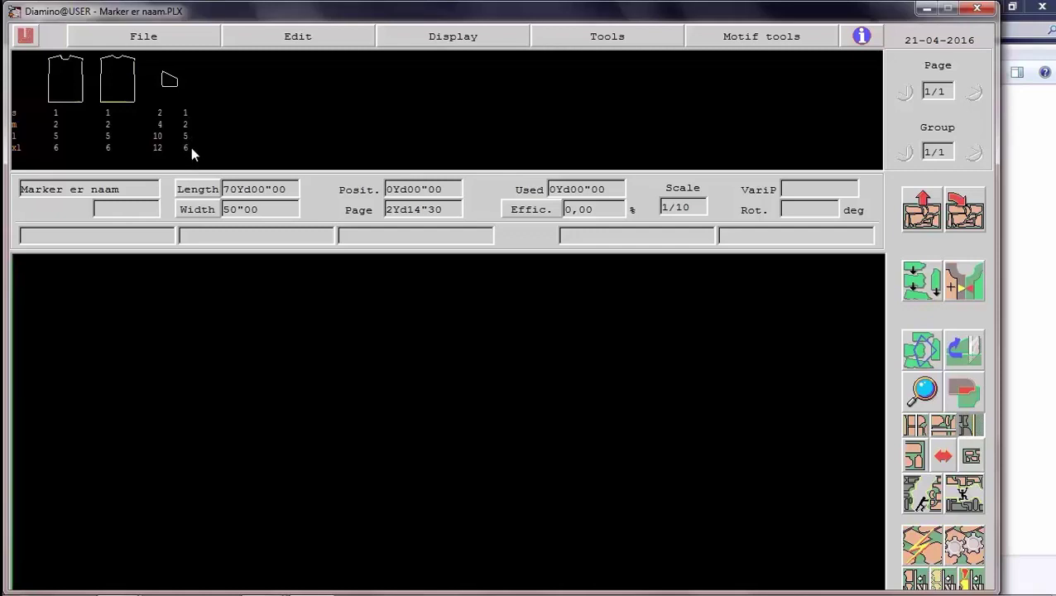
Step: Place the size s piece of the first garment shape from the top chart into the marker area
click(55, 112)
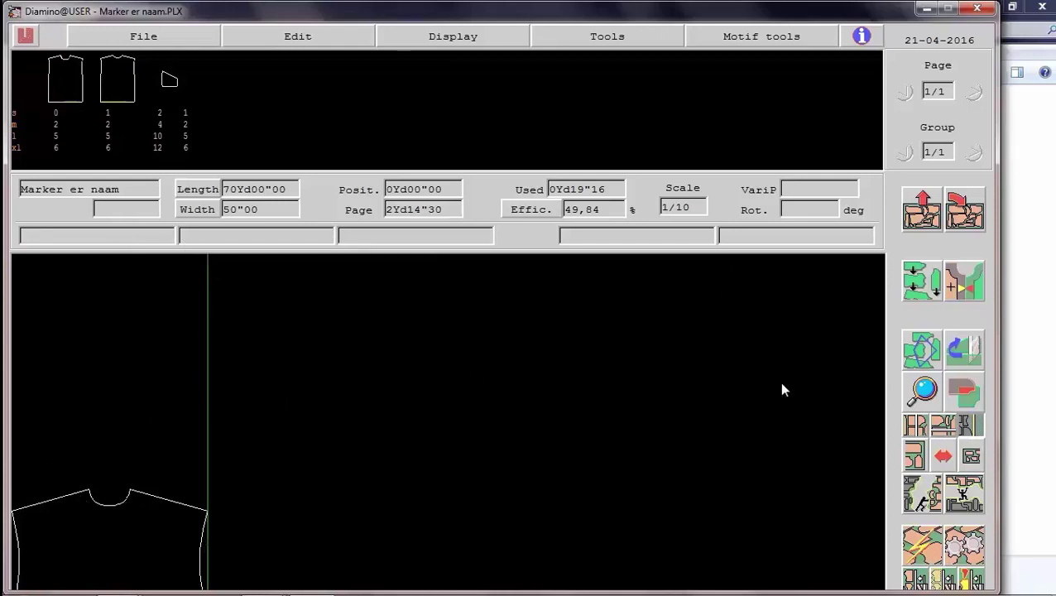
click(453, 41)
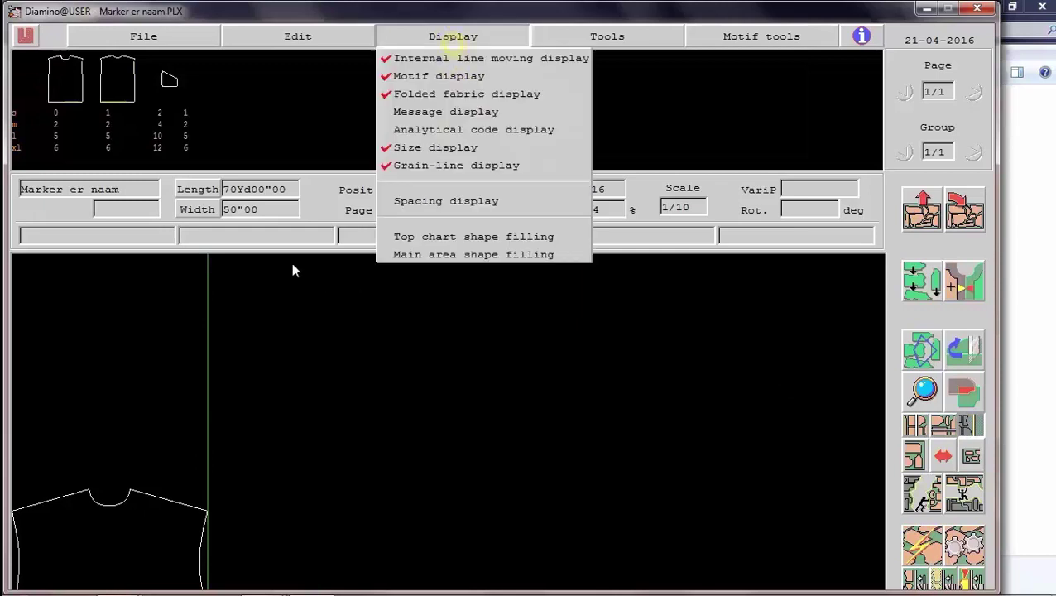
click(746, 8)
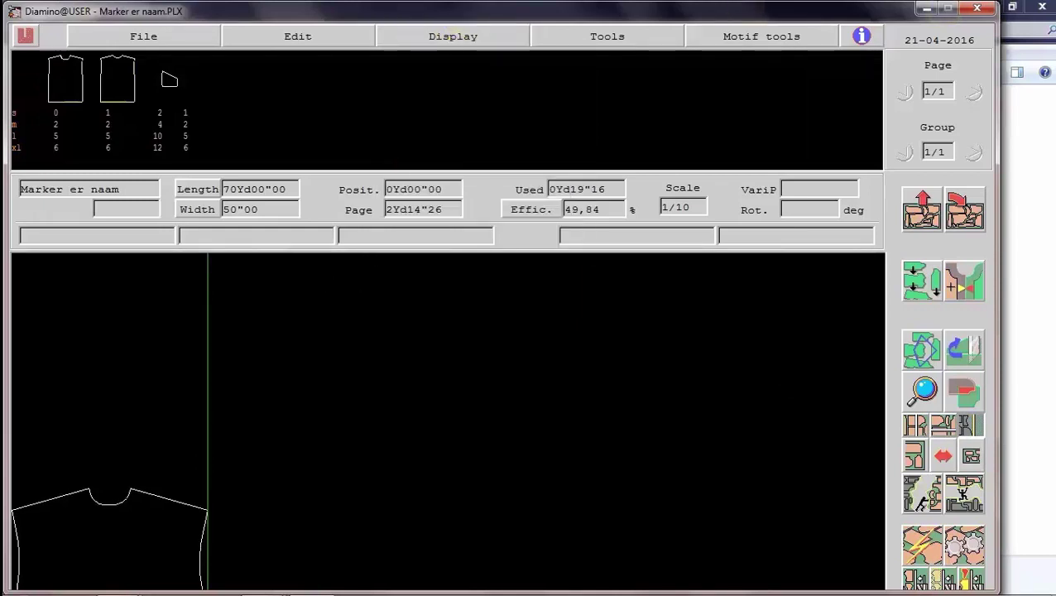
Step: Move the placed size s piece further up the fabric width, against the marker's starting edge
click(110, 562)
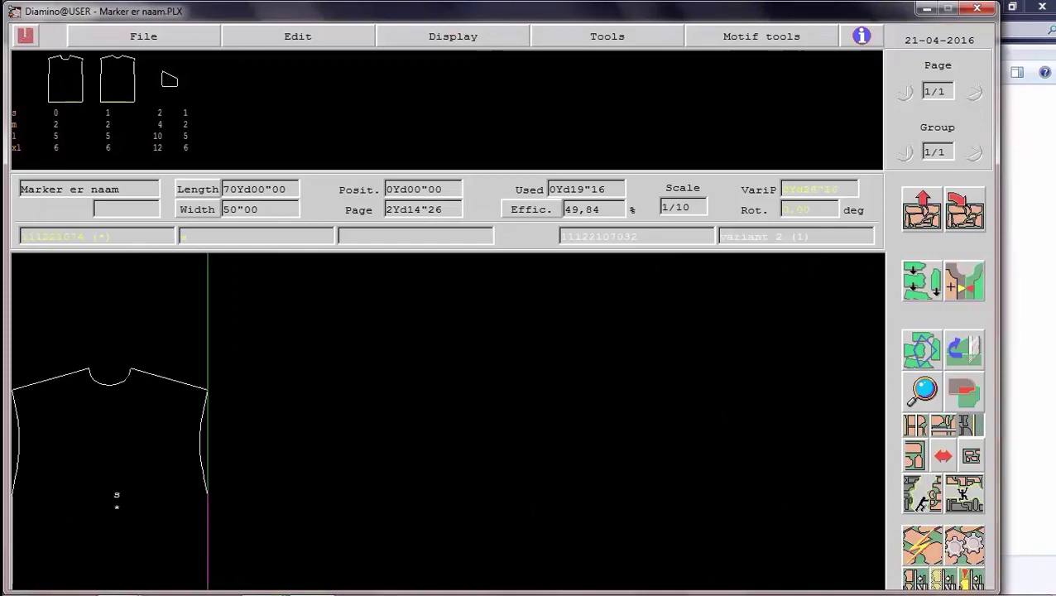
click(99, 500)
click(117, 490)
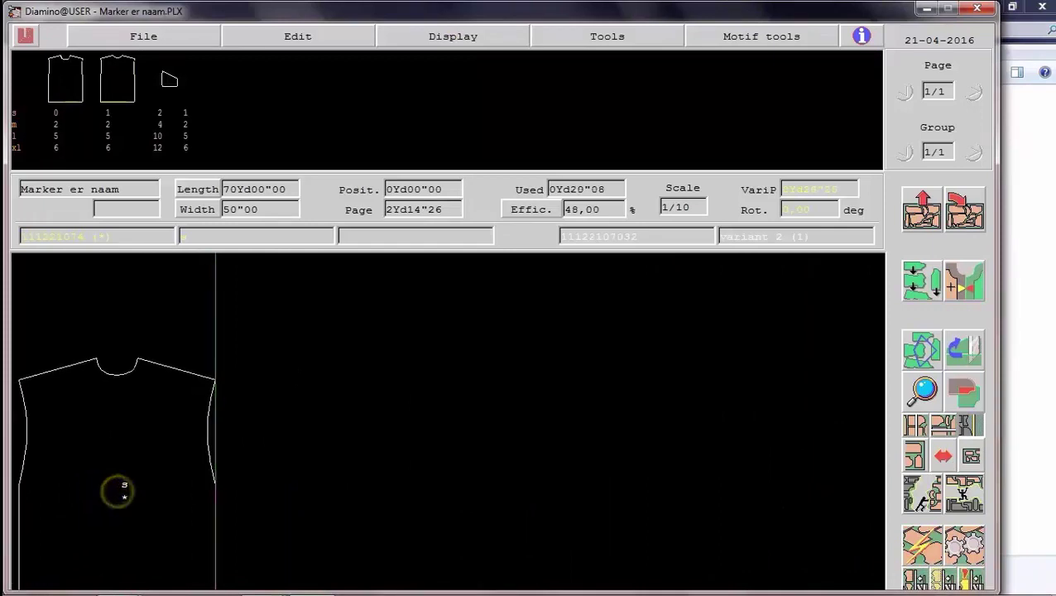
click(968, 453)
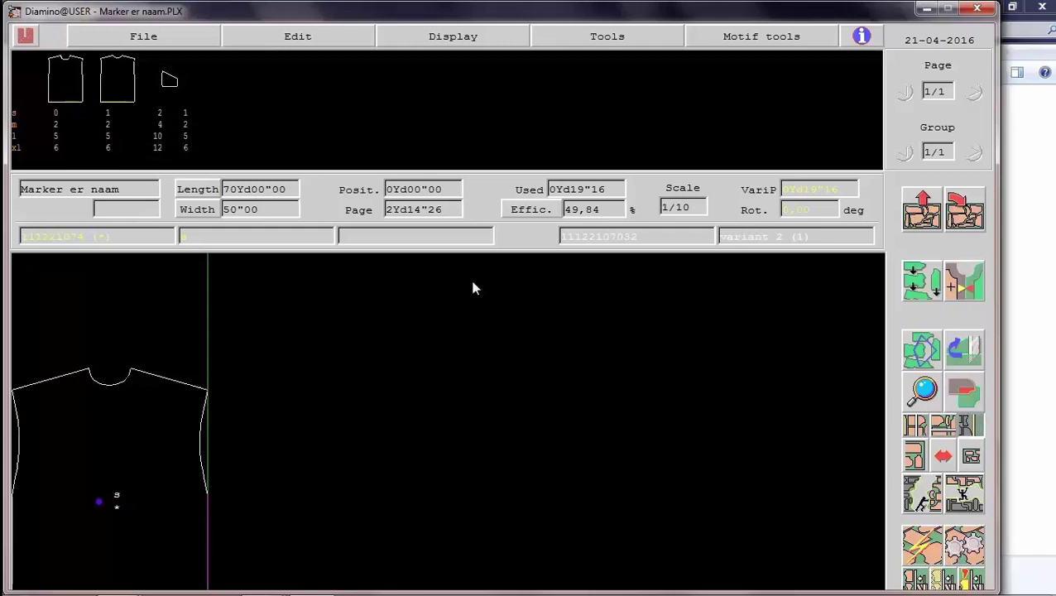
Step: Set down the size s piece near the marker's starting edge and run automatic placement of all remaining pieces
click(493, 360)
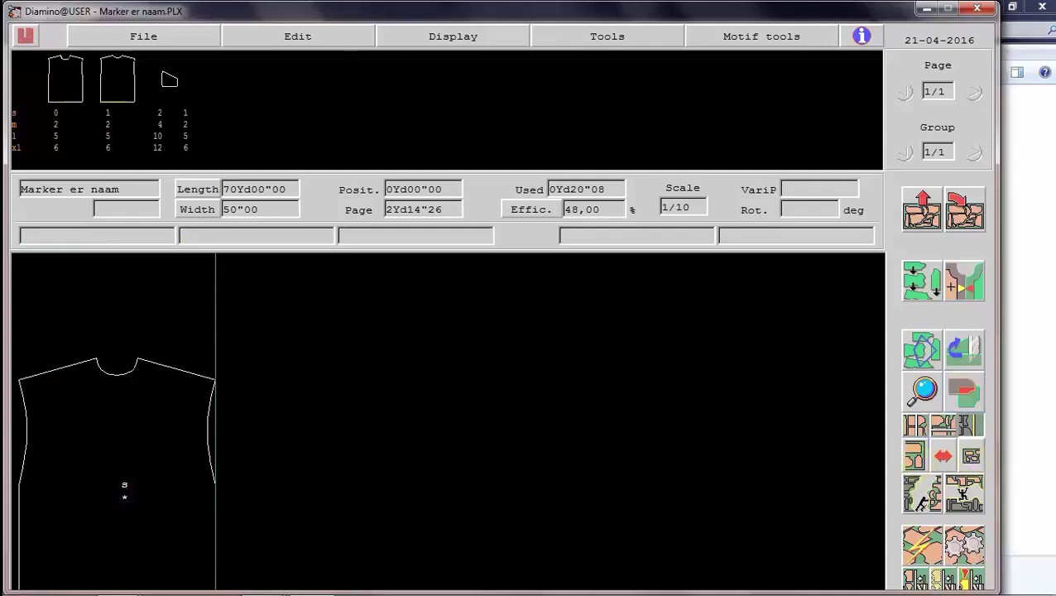
click(967, 546)
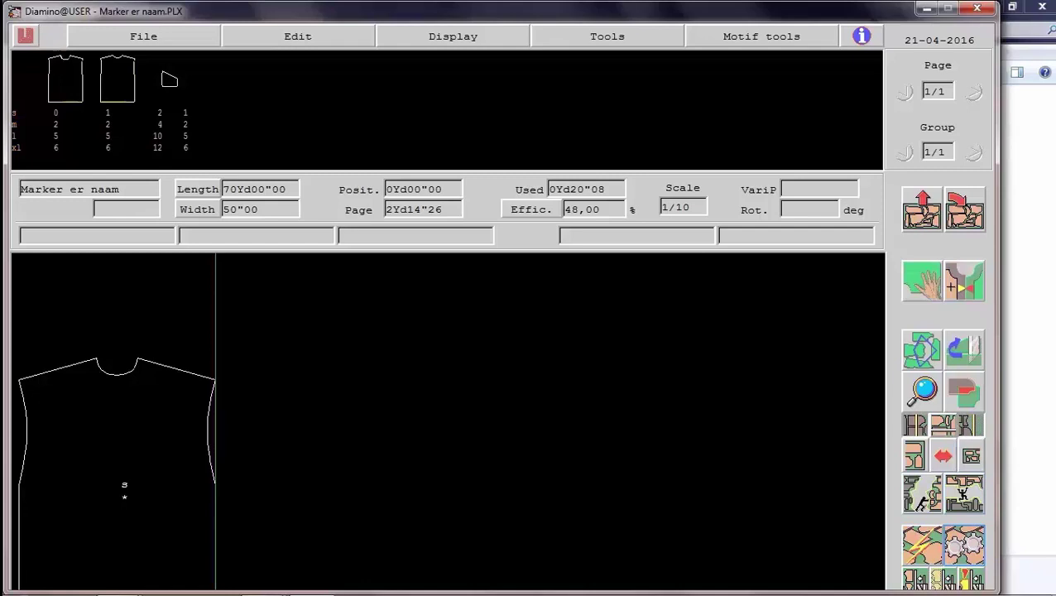
click(956, 543)
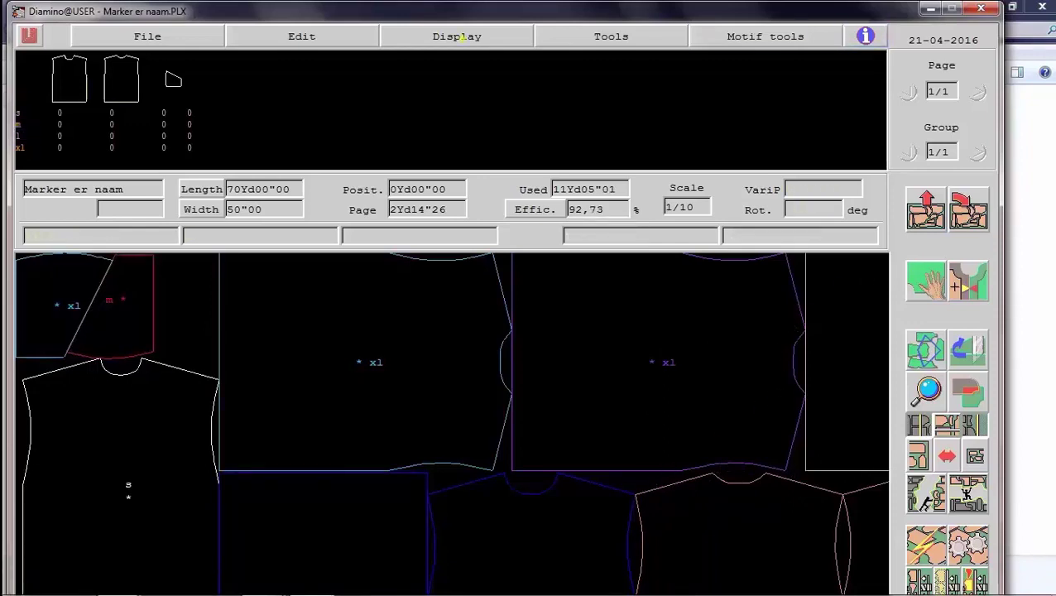
Step: Turn on shape filling for the main area and fit the whole marker in the view
click(459, 38)
key(Down)
key(Down)
key(Down)
key(Down)
key(Down)
key(Down)
key(Down)
key(Down)
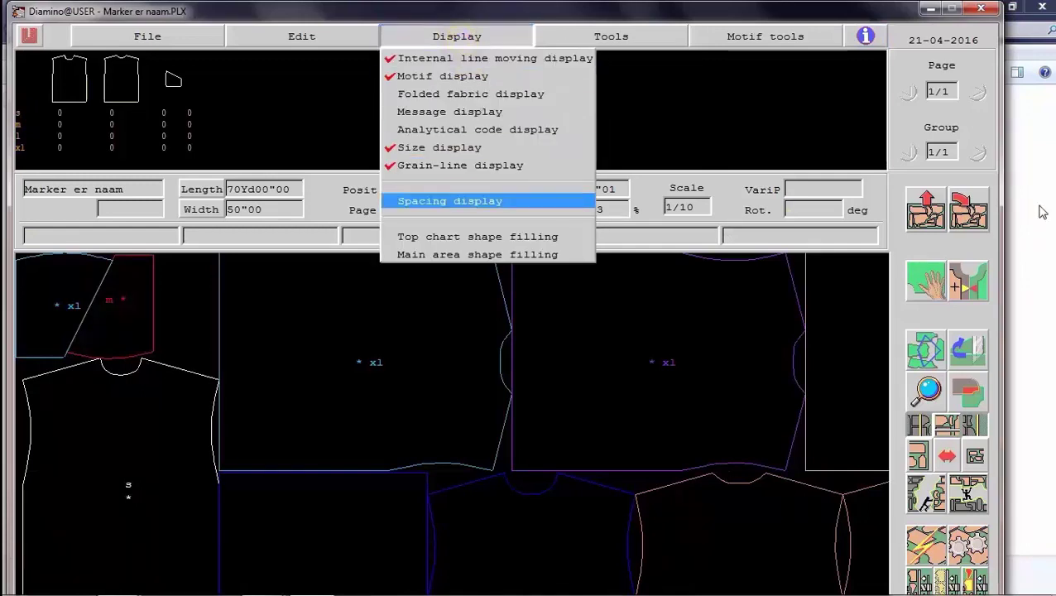
key(Down)
key(Down)
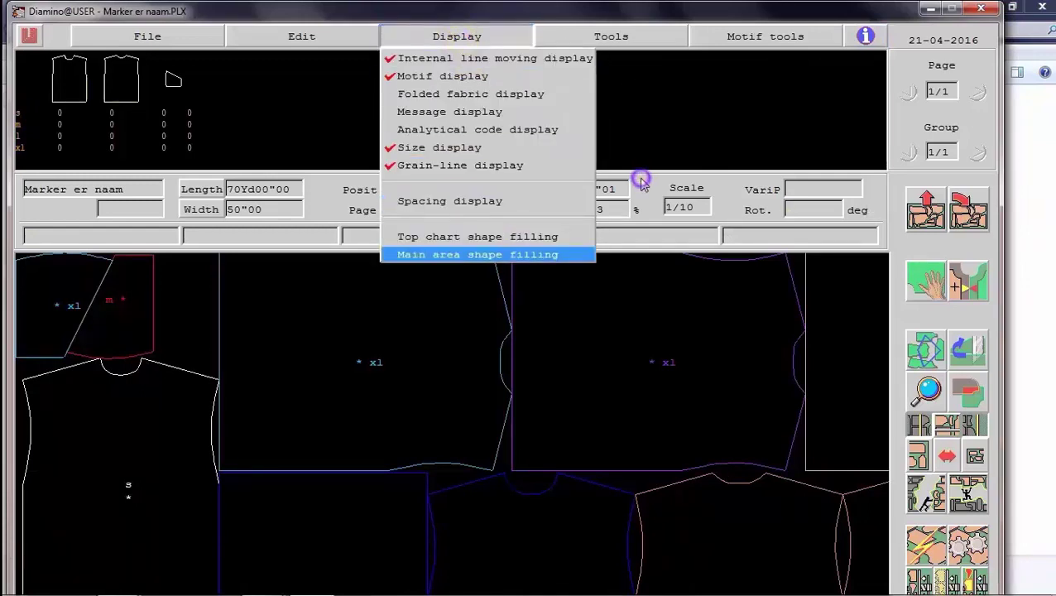
key(Return)
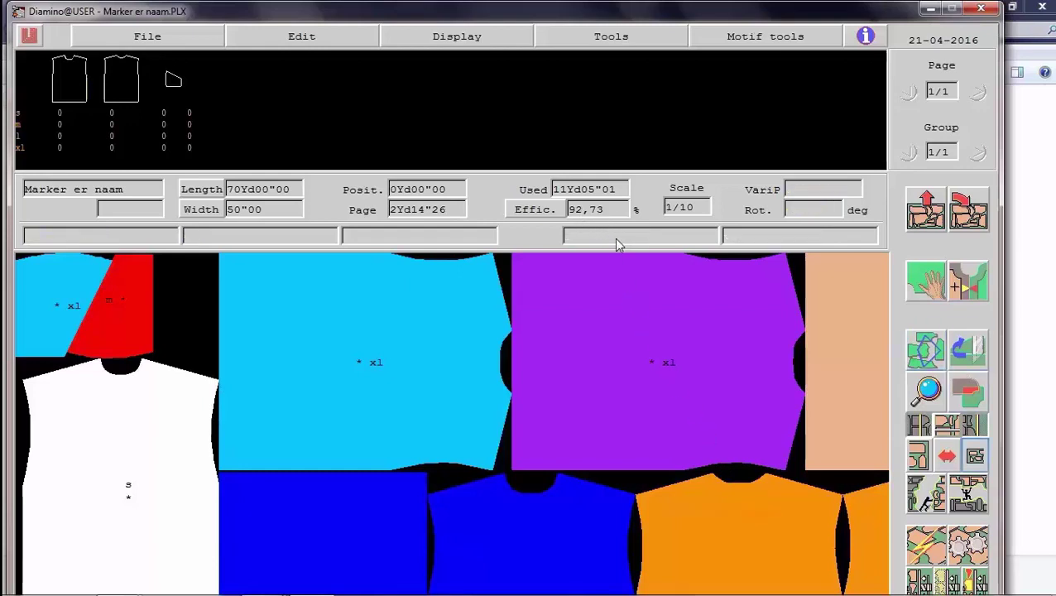
key(space)
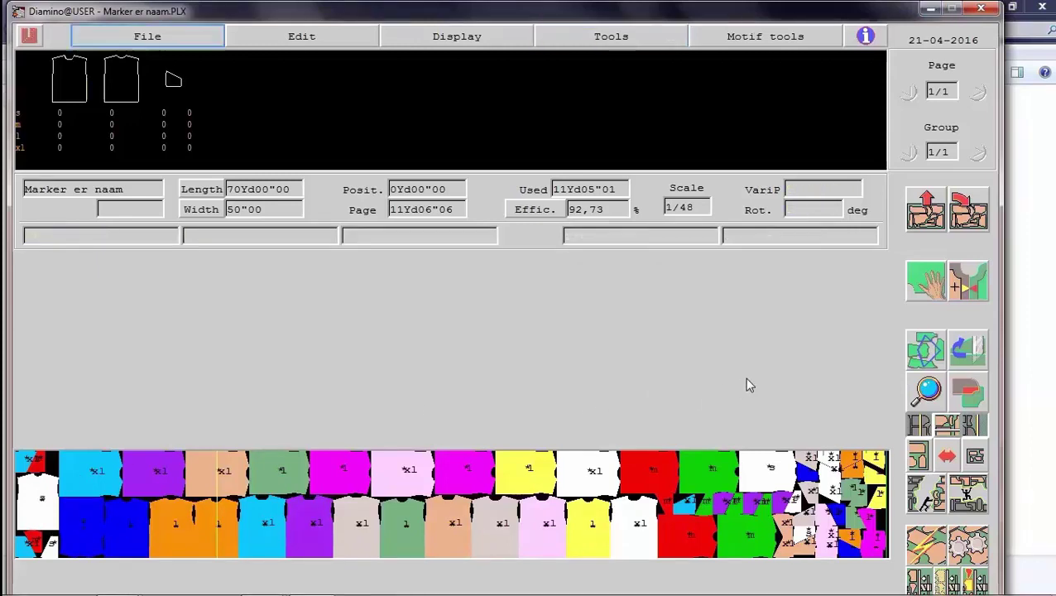
Step: Save the marker, overwriting the existing Marker er naam.PLX file
key(ctrl+s)
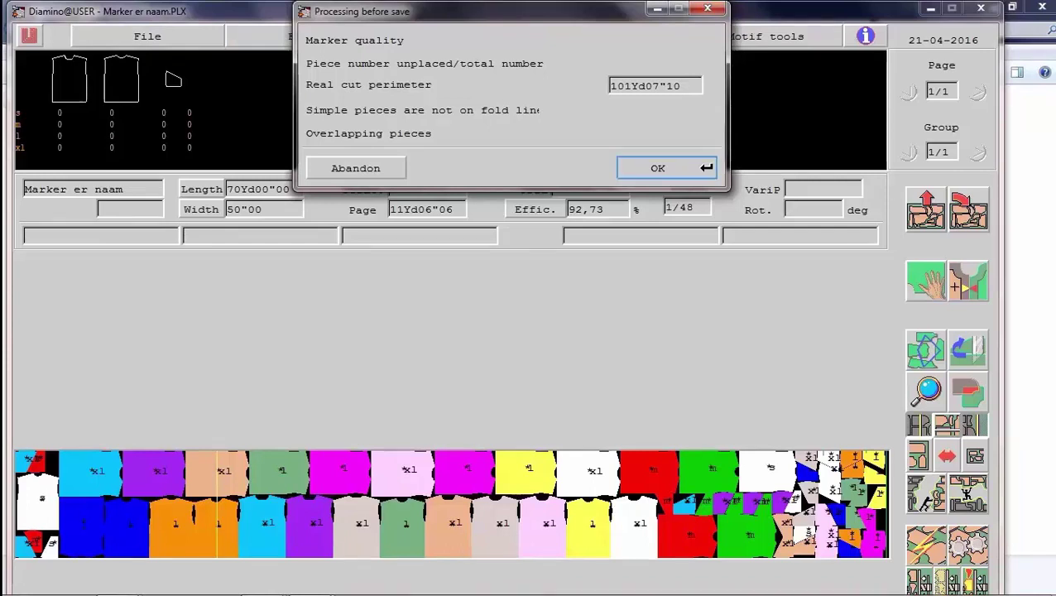
click(658, 169)
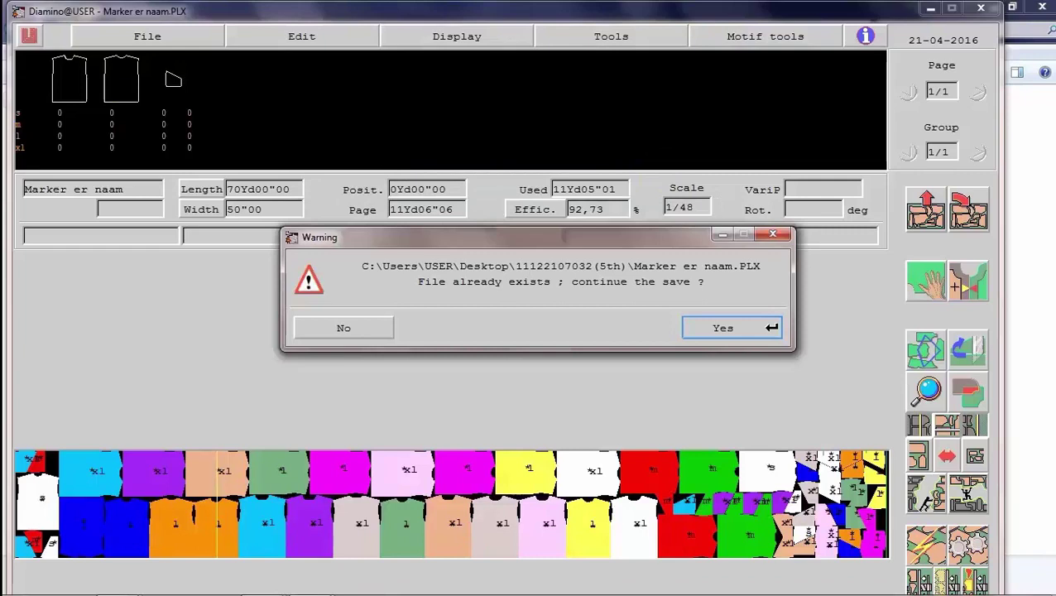
click(709, 323)
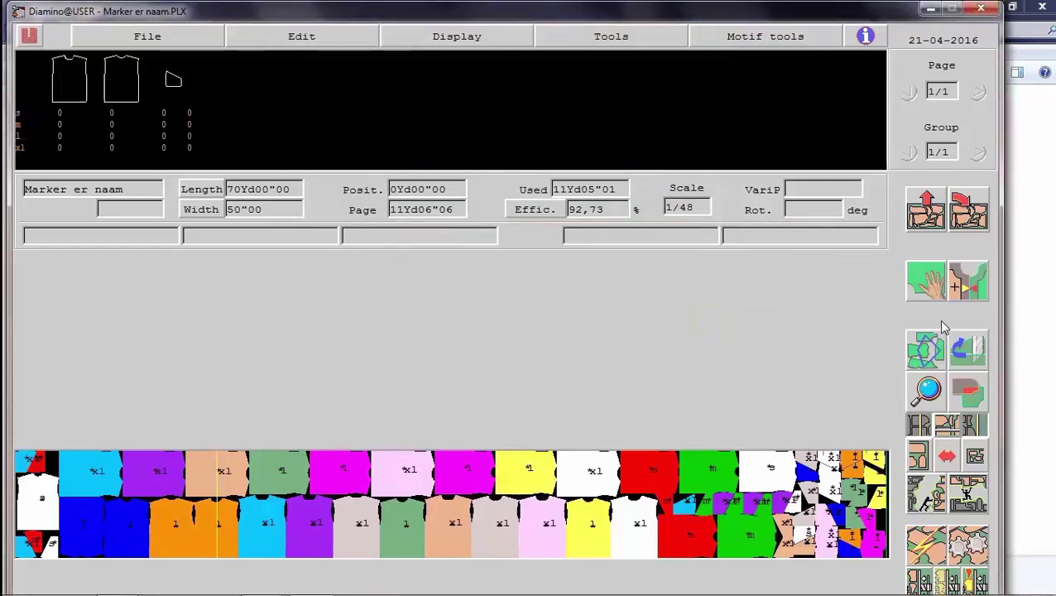
key(alt+Tab)
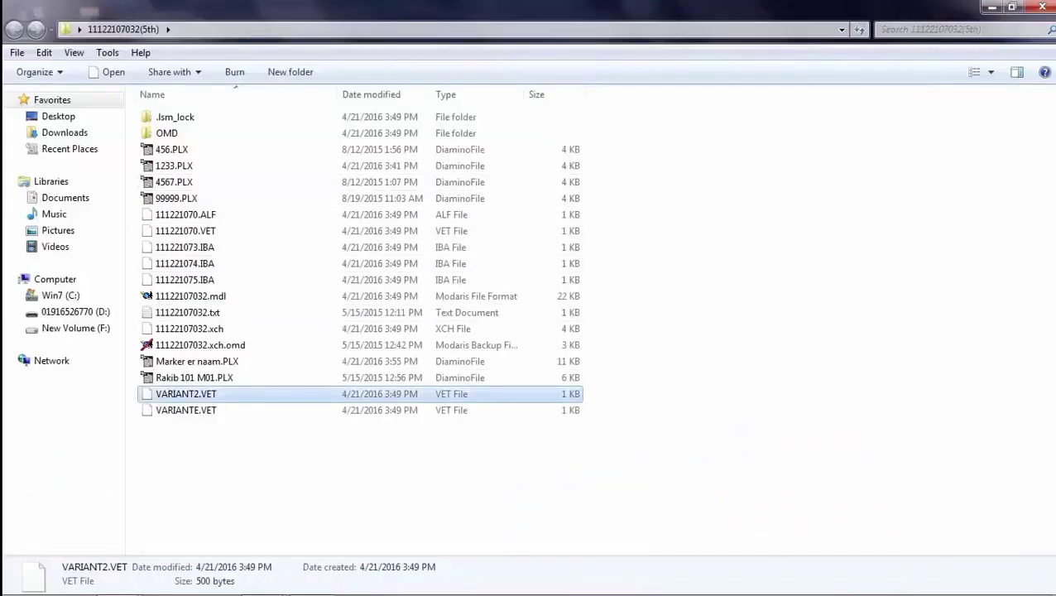
click(197, 361)
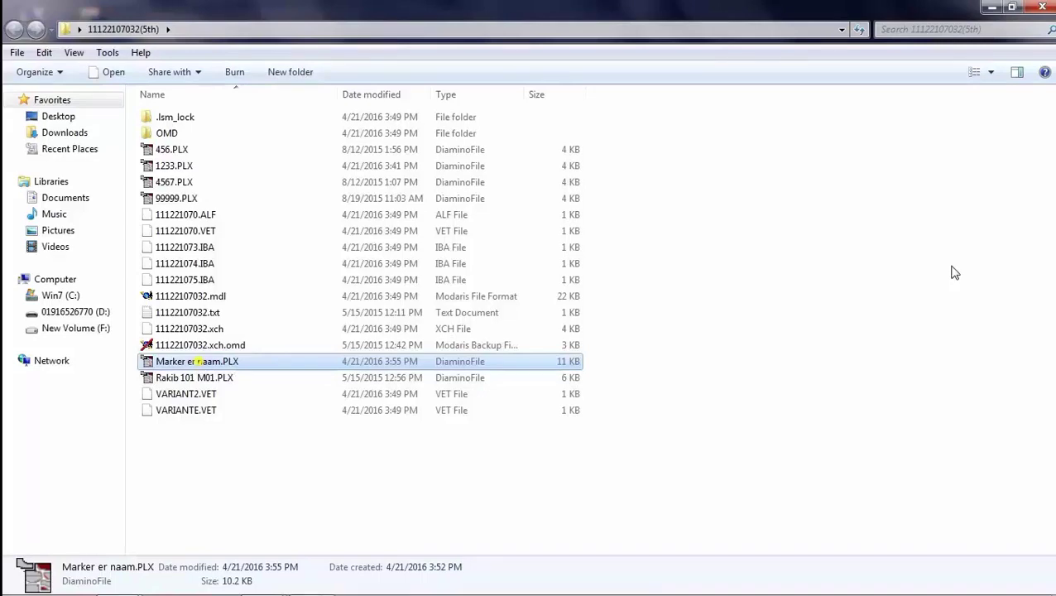
key(Return)
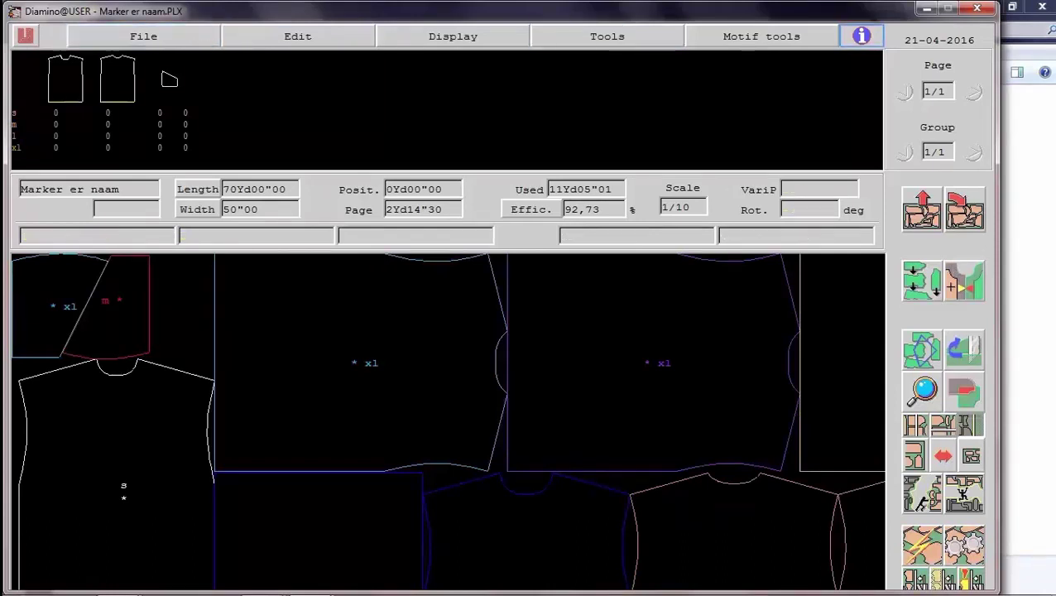
click(977, 7)
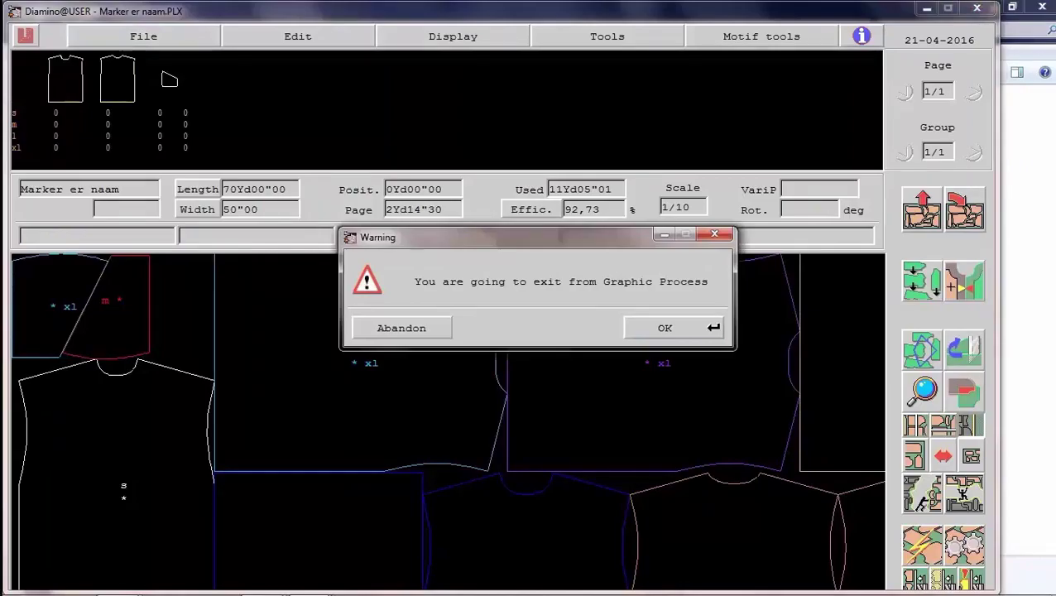
click(656, 329)
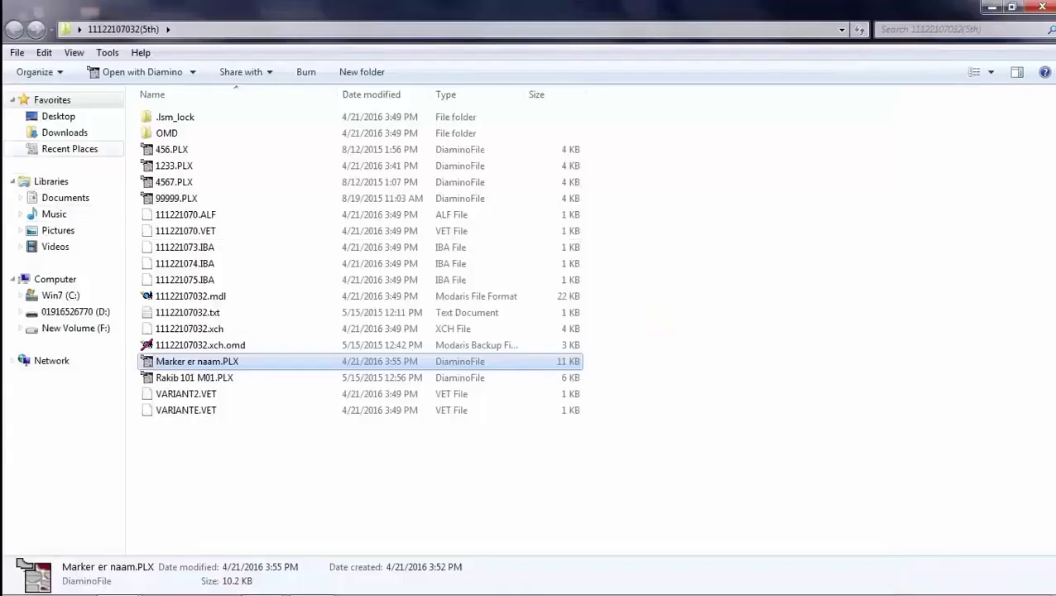
Step: Launch JustPrint V2R2 and maximize its window
click(57, 116)
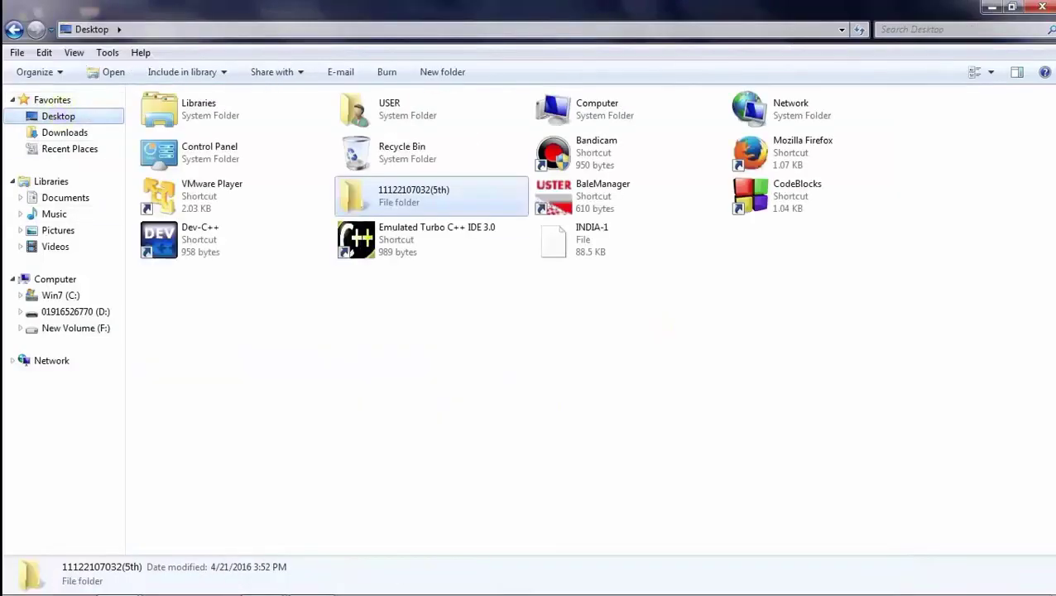
key(super)
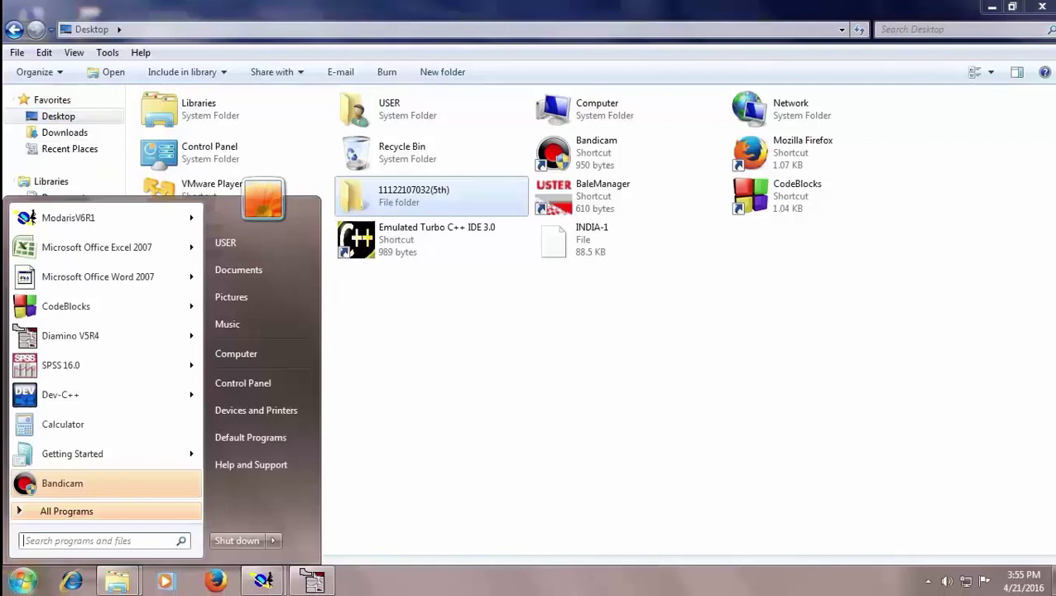
text(jus)
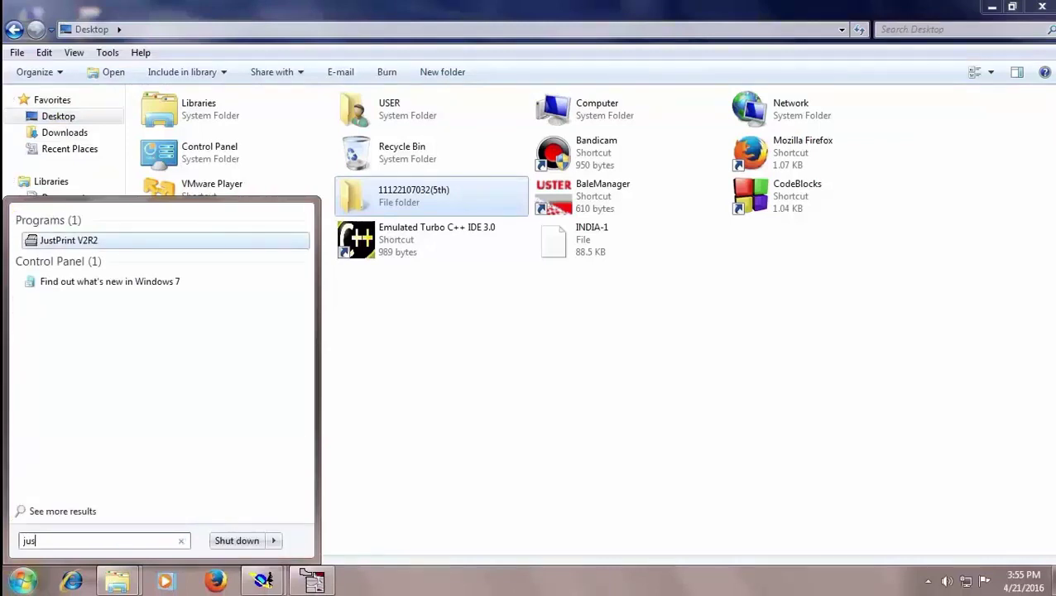
text(t)
click(45, 240)
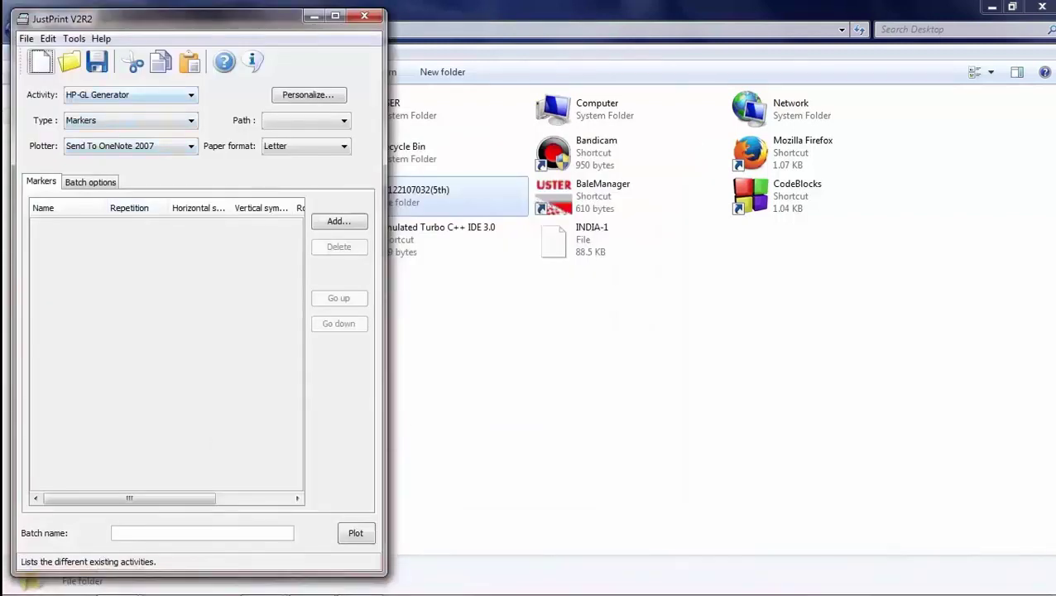
double_click(220, 22)
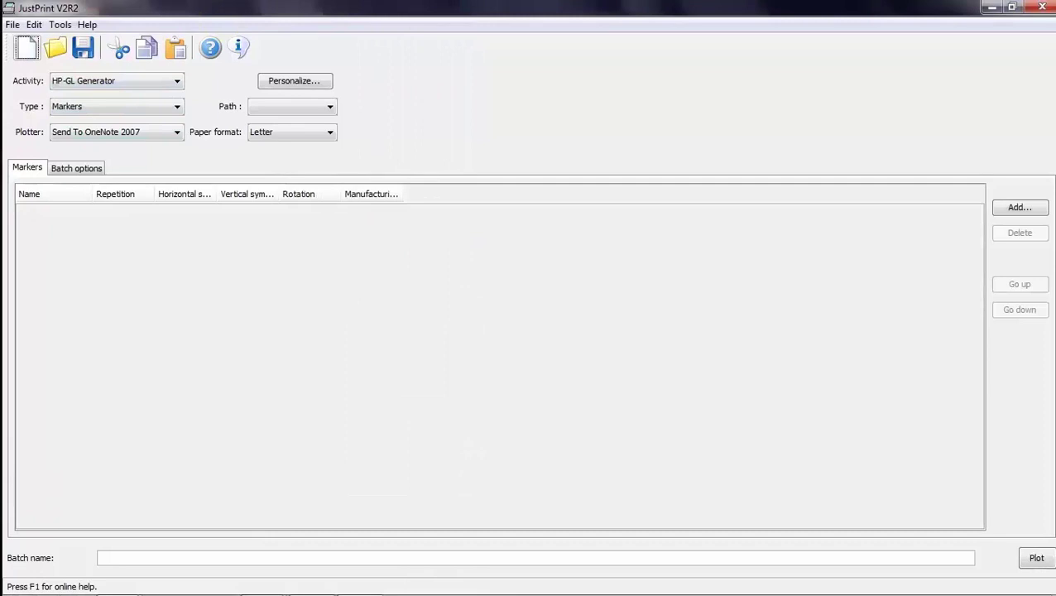
key(alt+f)
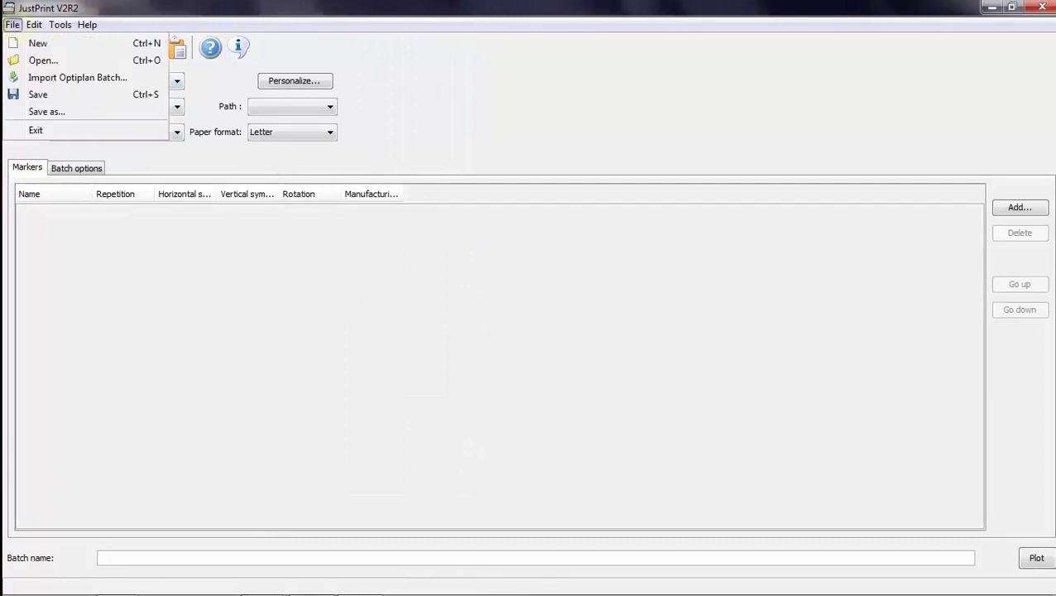
key(Right)
key(Right)
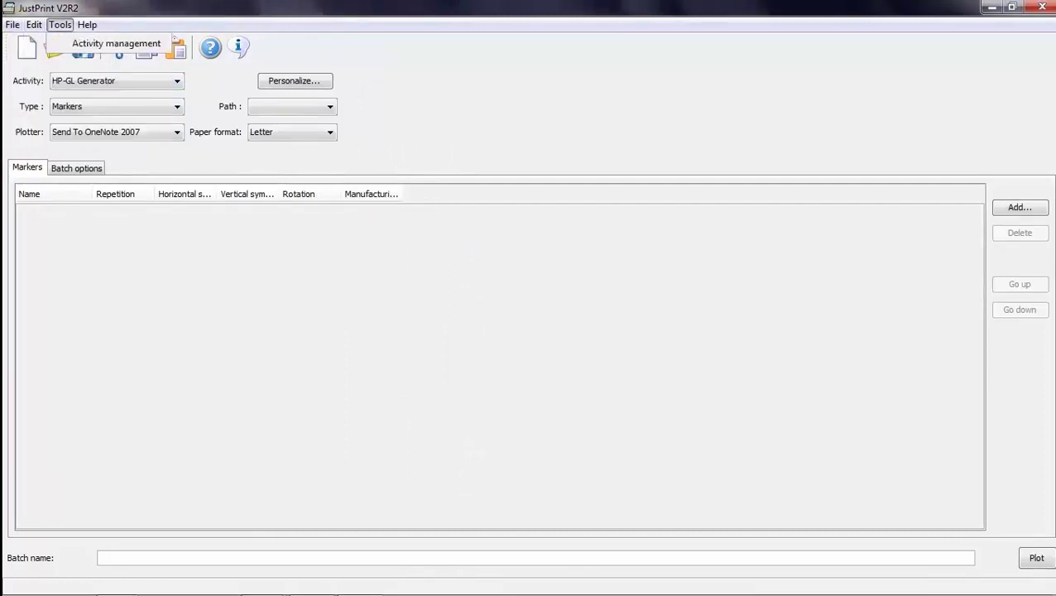
key(Escape)
Step: Open JustPrint's activity management and move its window clear of the screen edge
key(alt+f)
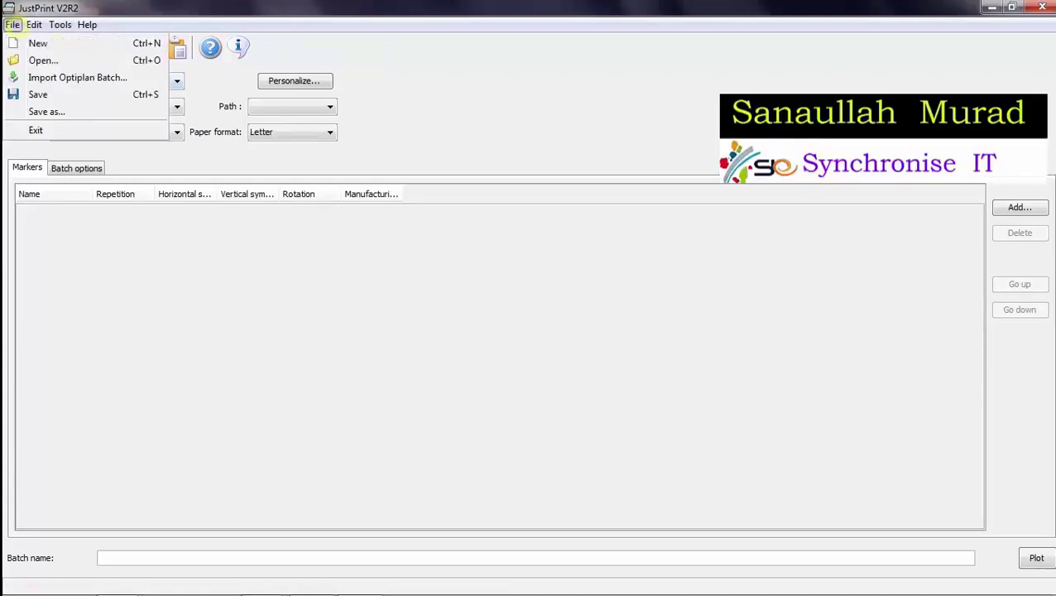
key(Right)
key(Right)
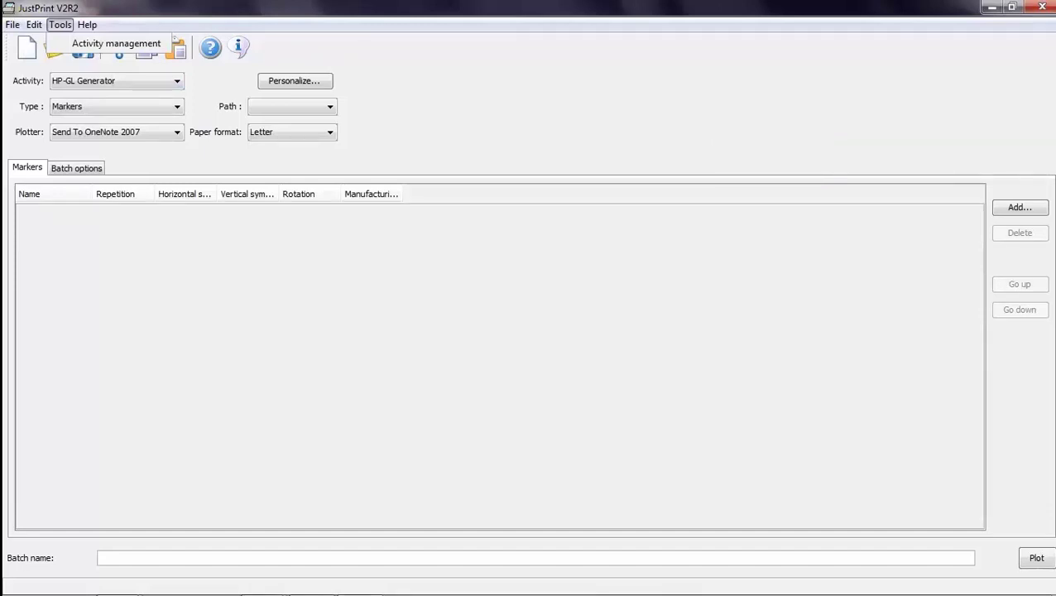
key(Return)
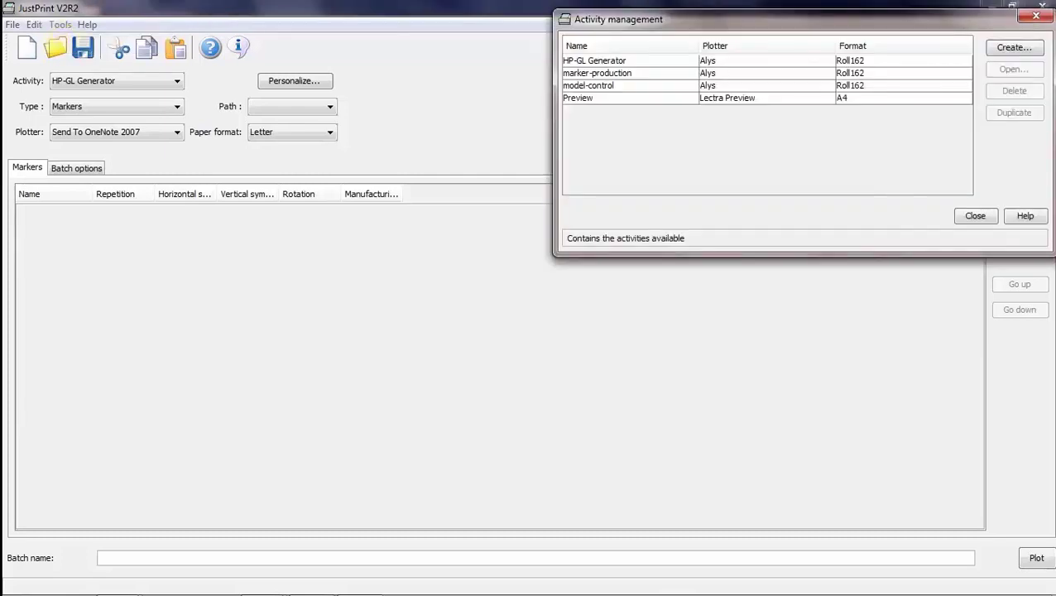
drag(765, 22, 732, 31)
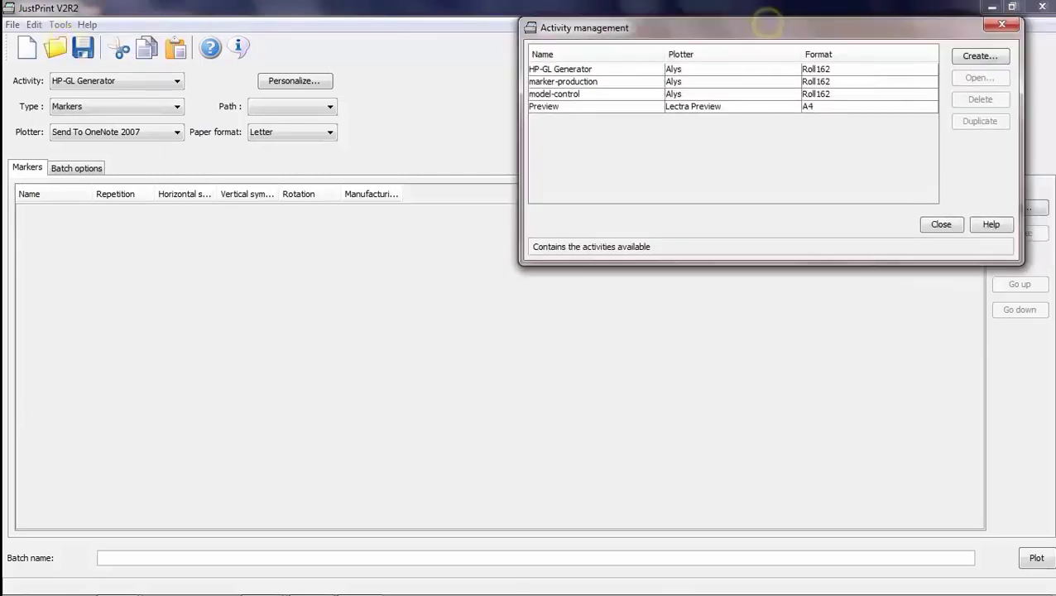
Step: Delete the Preview and HP-GL Generator activities from the activity list
click(742, 69)
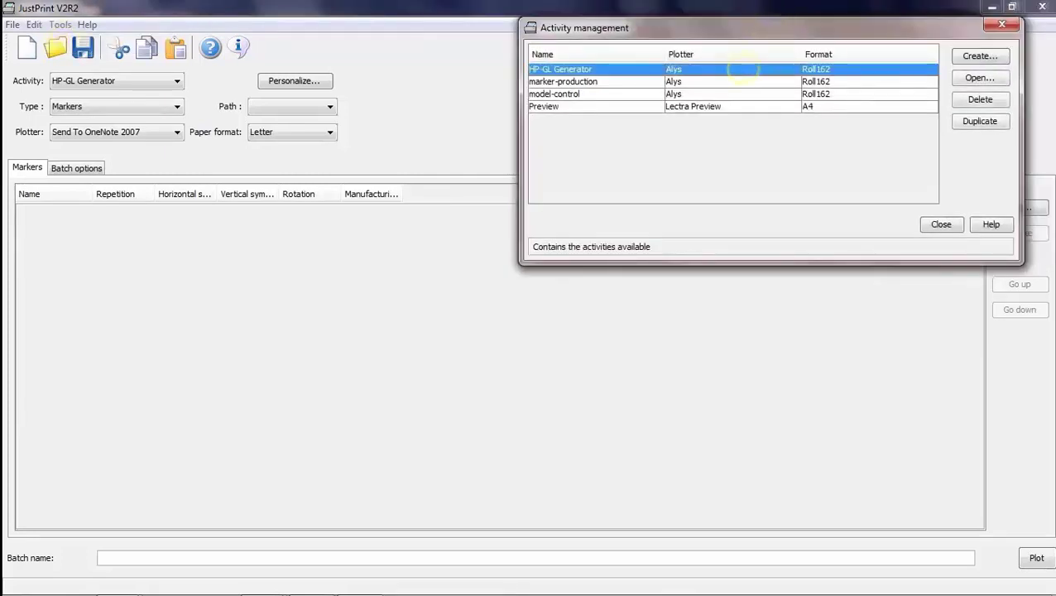
click(743, 106)
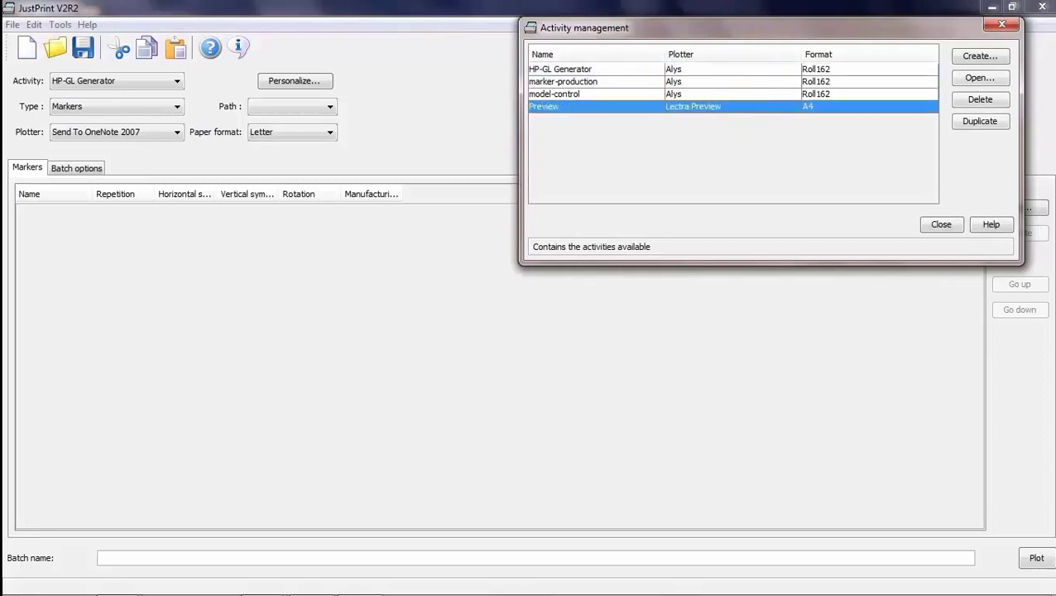
click(980, 100)
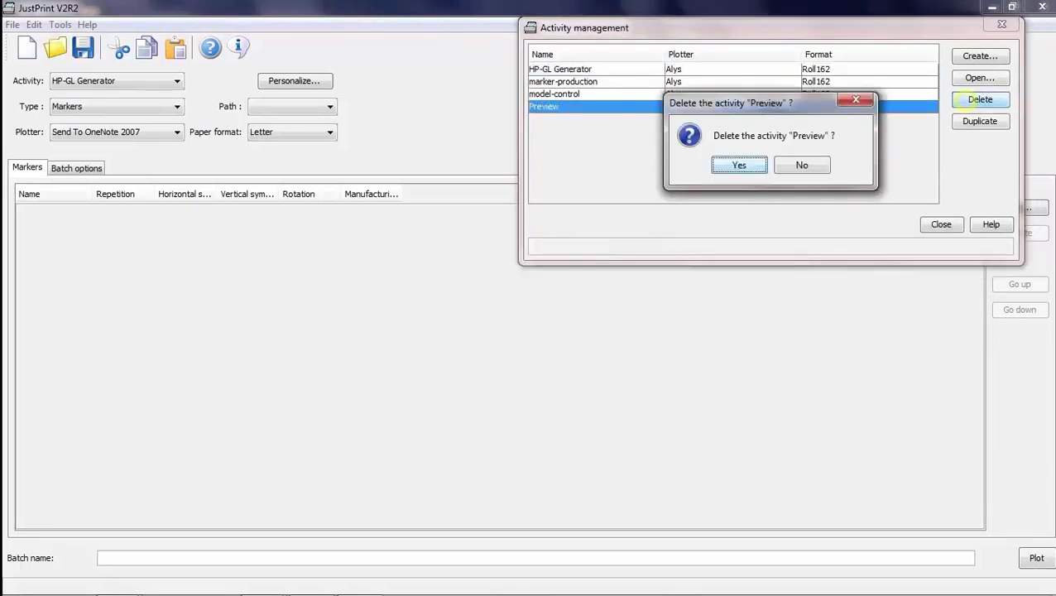
click(735, 165)
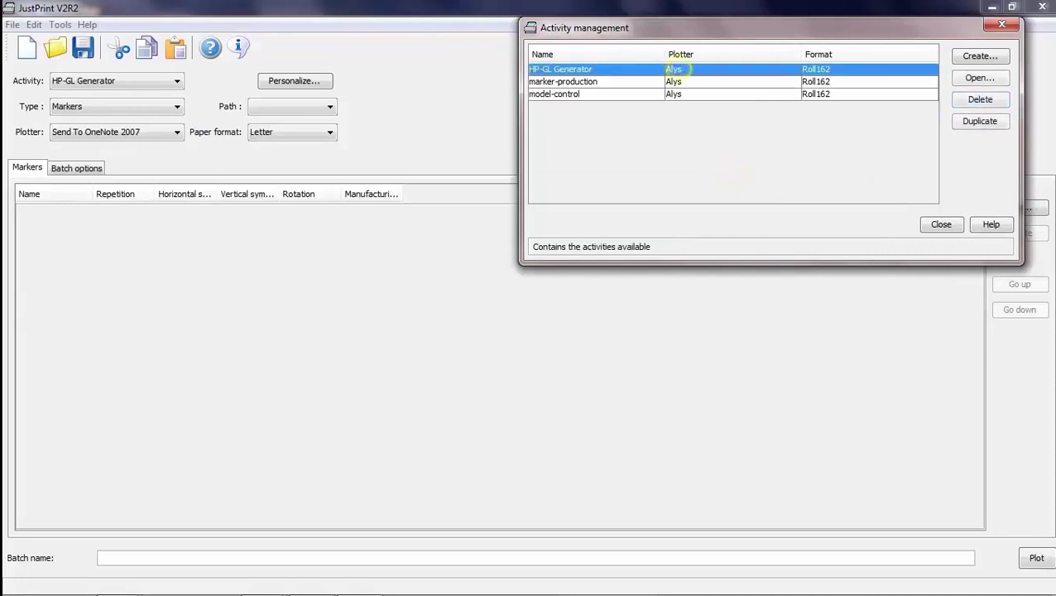
click(980, 99)
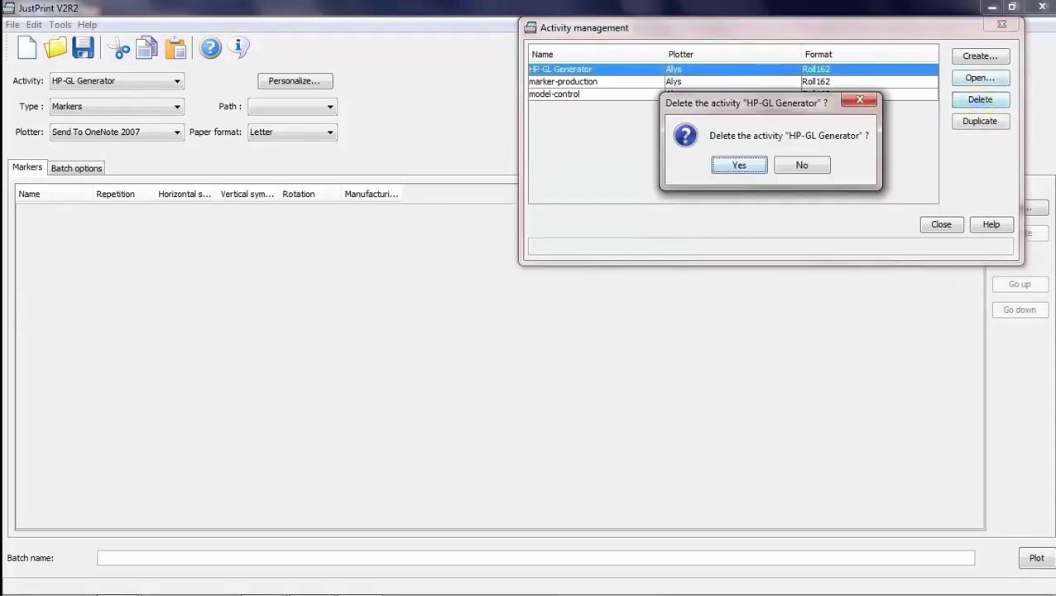
click(739, 165)
Step: Delete the marker-production and model-control activities from the activity list
click(715, 71)
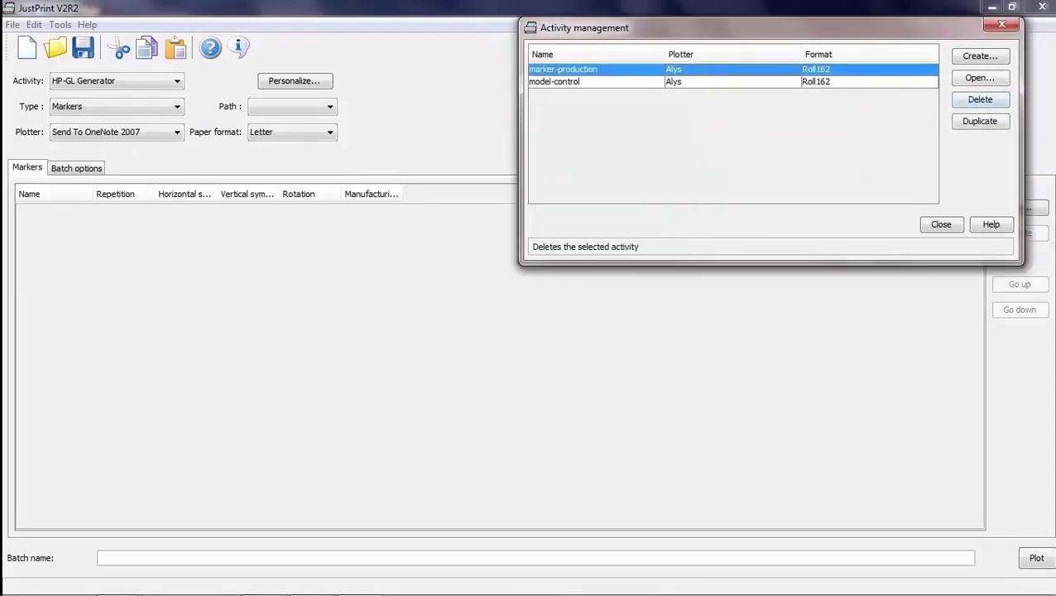
click(980, 99)
click(738, 165)
click(759, 69)
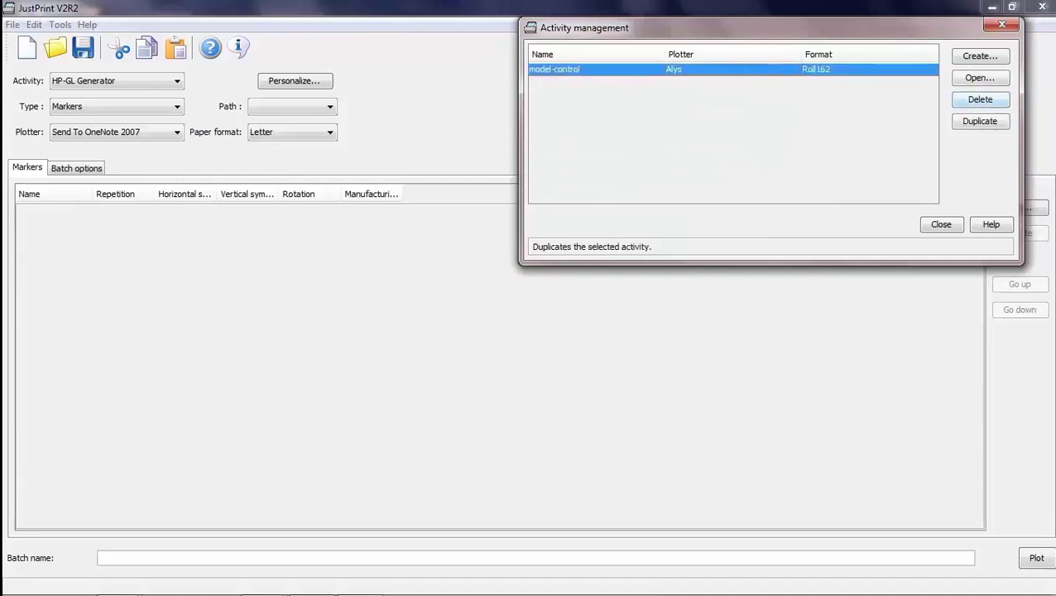
click(980, 99)
click(738, 165)
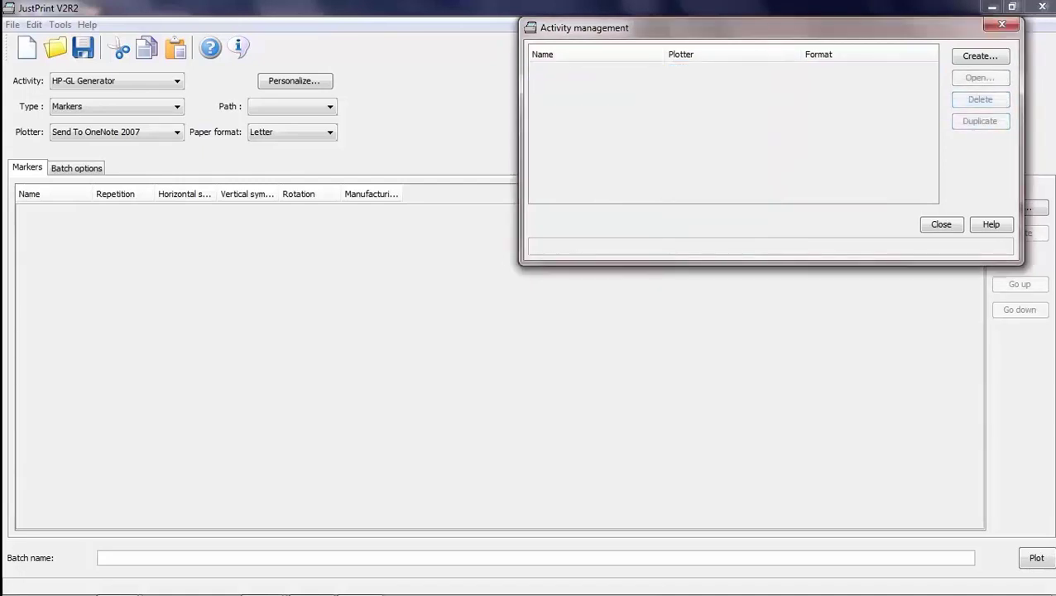
Step: Create a new activity and name it "azker kaj"
click(981, 56)
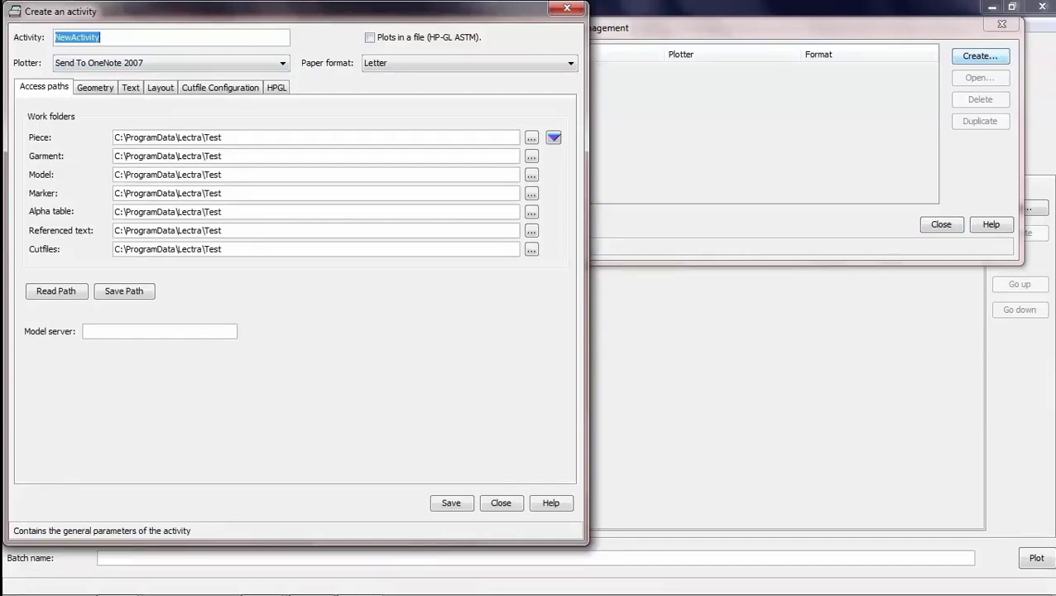
text(azker kaj)
key(Tab)
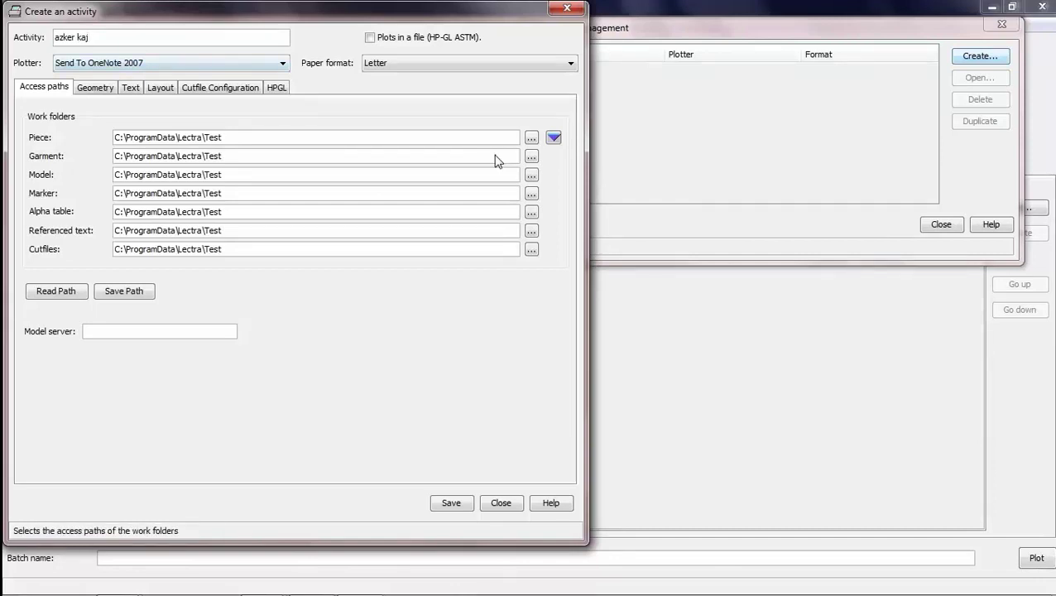
key(shift+Tab)
text(az)
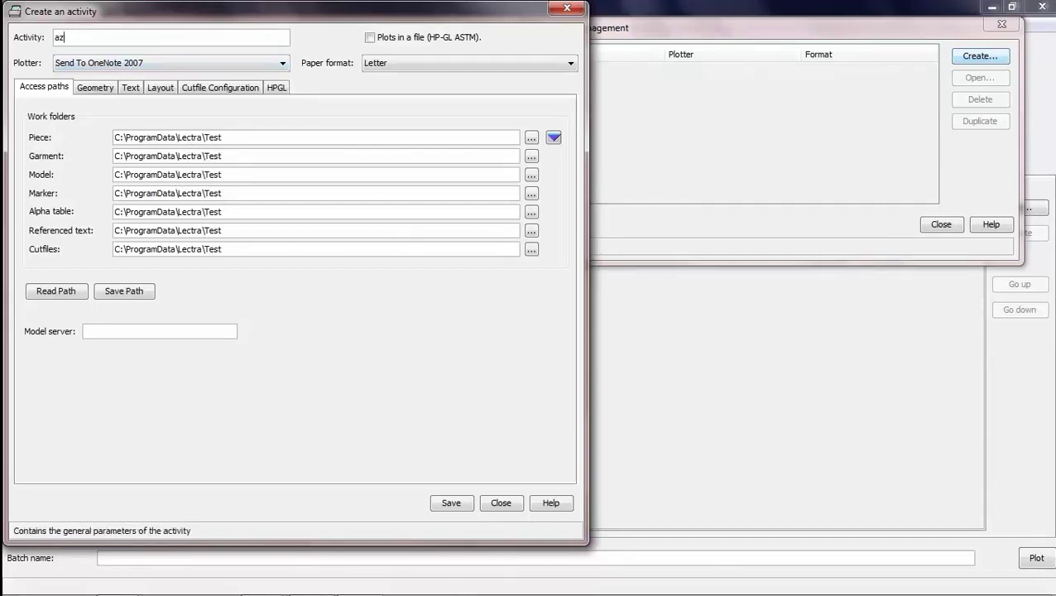
text(ker kaj)
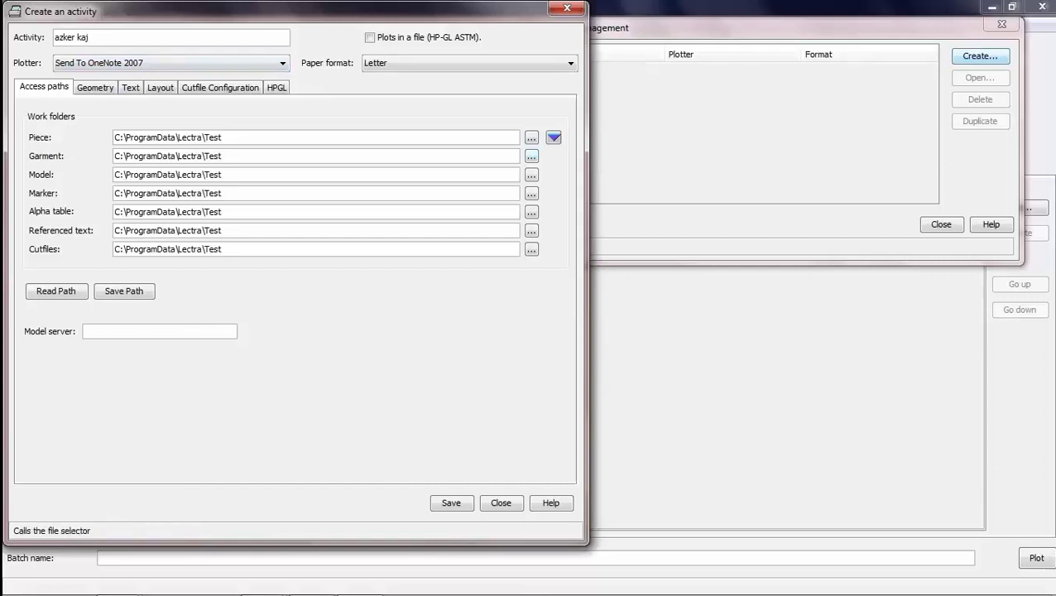
Step: Set the piece folder to the Desktop folder ending in "(5th)" and apply that path to all other work folders
click(532, 137)
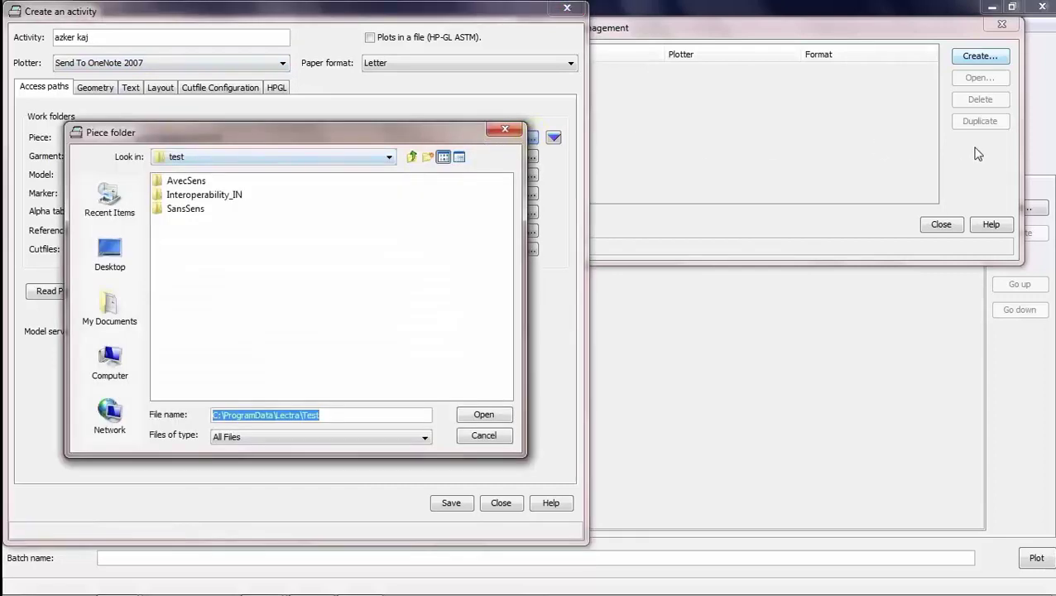
click(111, 254)
double_click(179, 236)
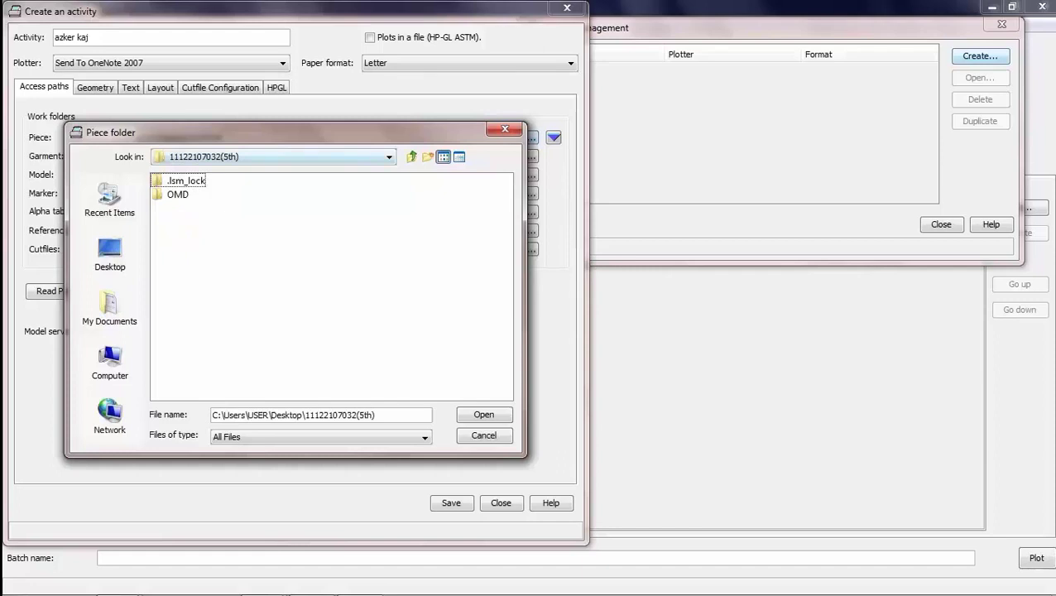
click(484, 415)
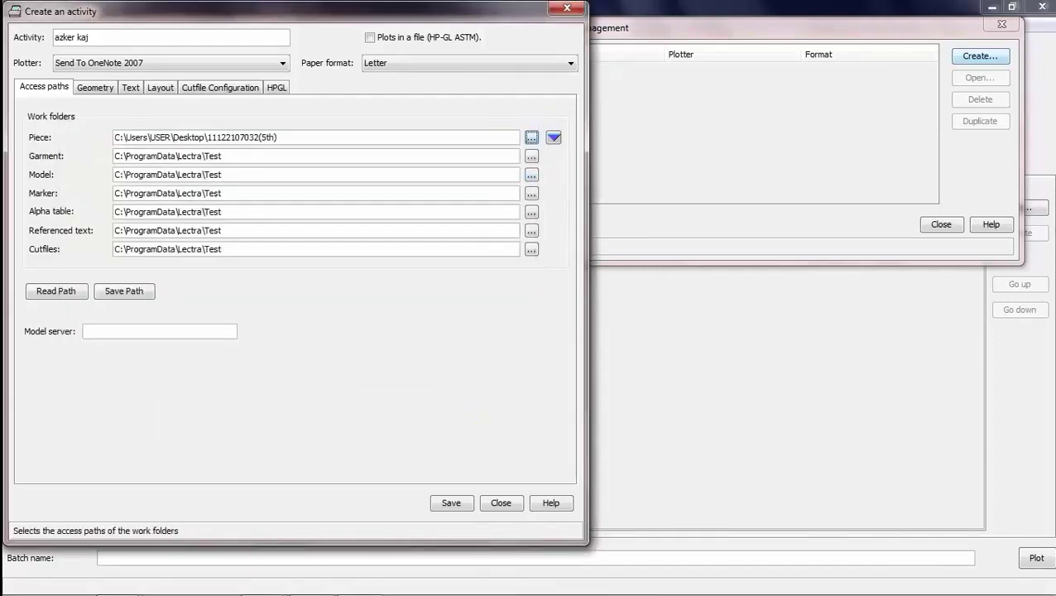
click(553, 138)
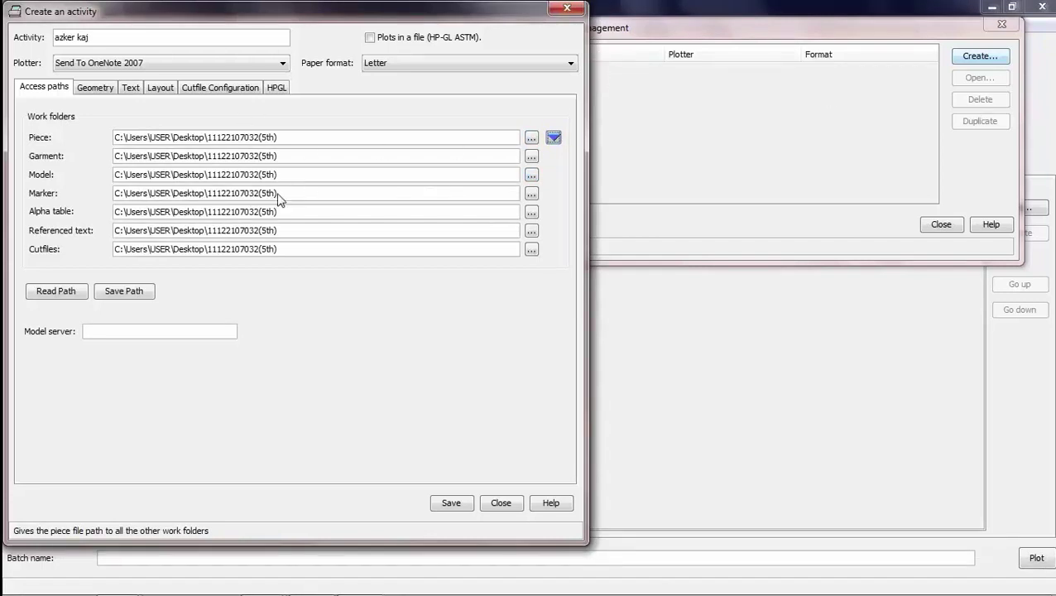
Step: Save the work folder paths under the existing path name Test and save the activity
click(124, 291)
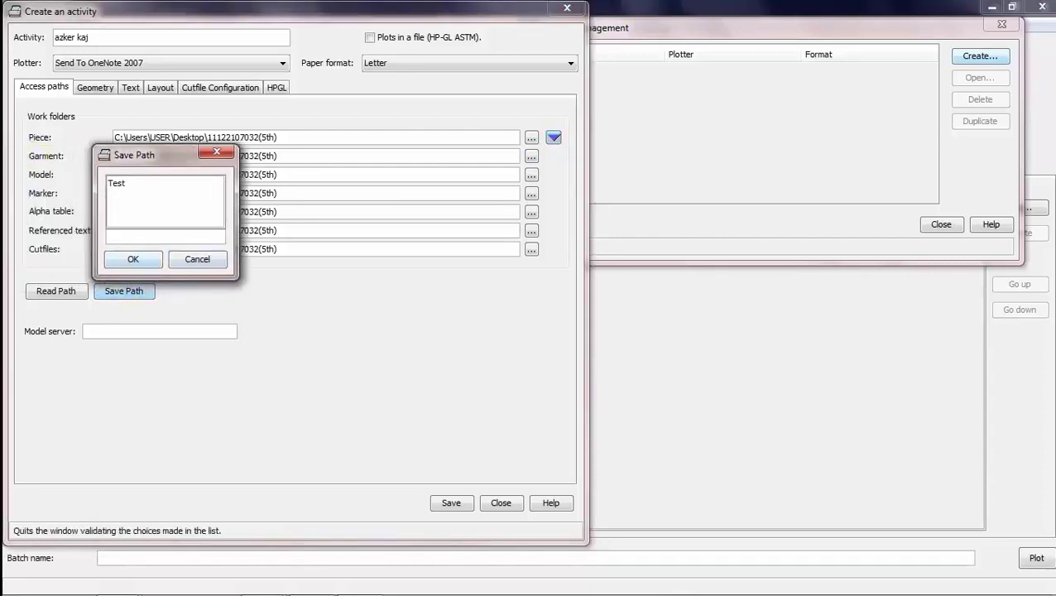
double_click(146, 184)
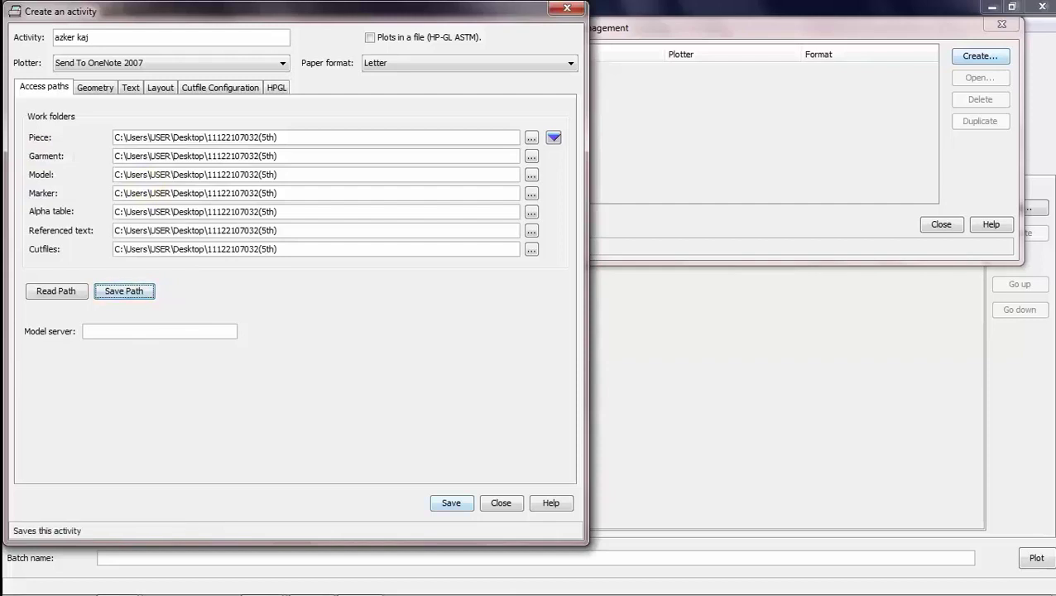
click(452, 502)
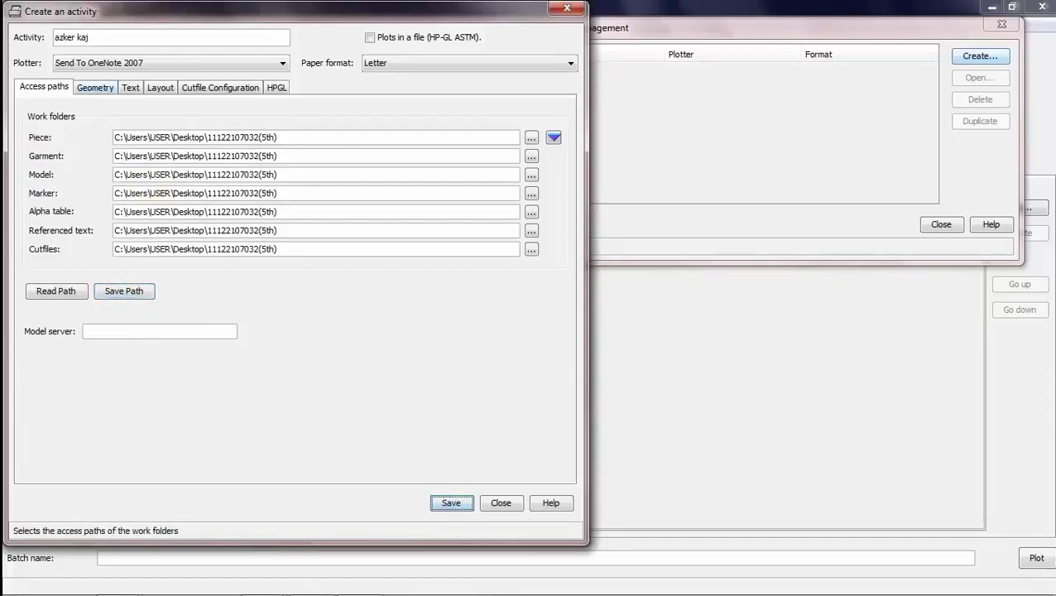
Step: Set the activity's paper format to A4, save it, and close the activity creation and management windows
click(106, 90)
click(277, 87)
click(464, 64)
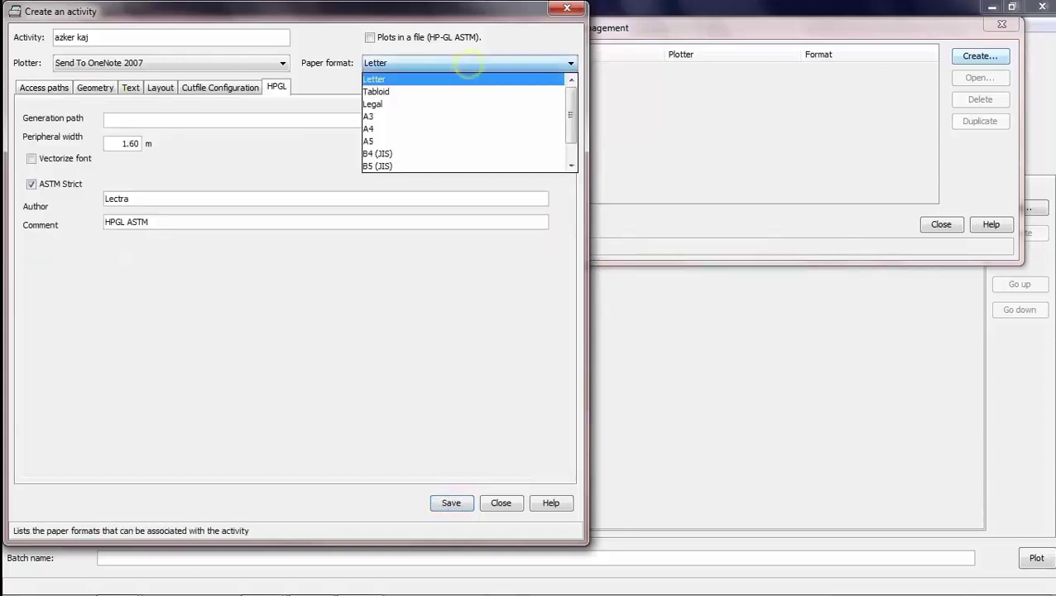
click(408, 129)
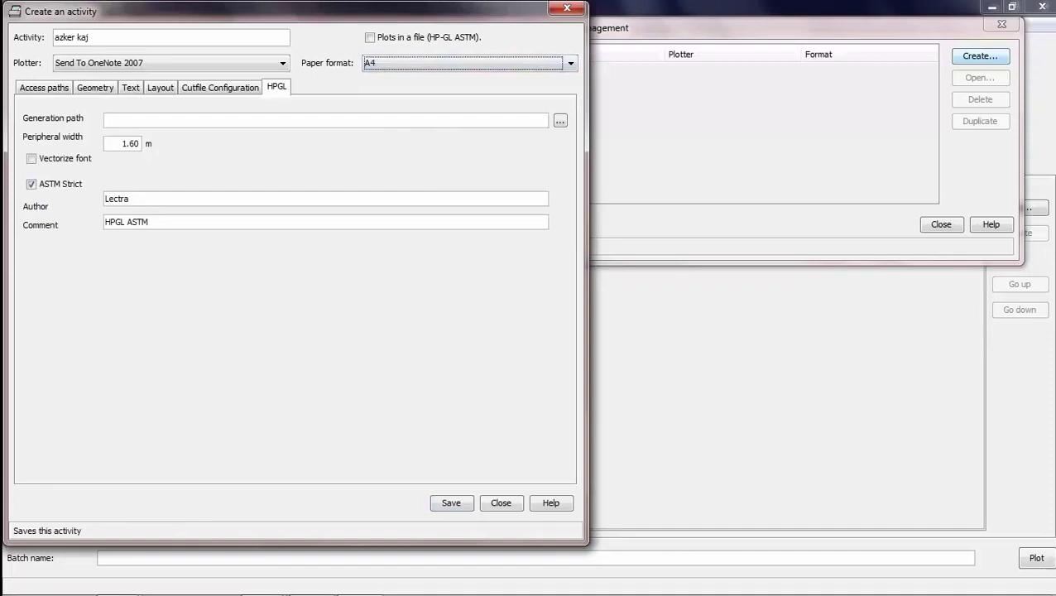
click(451, 503)
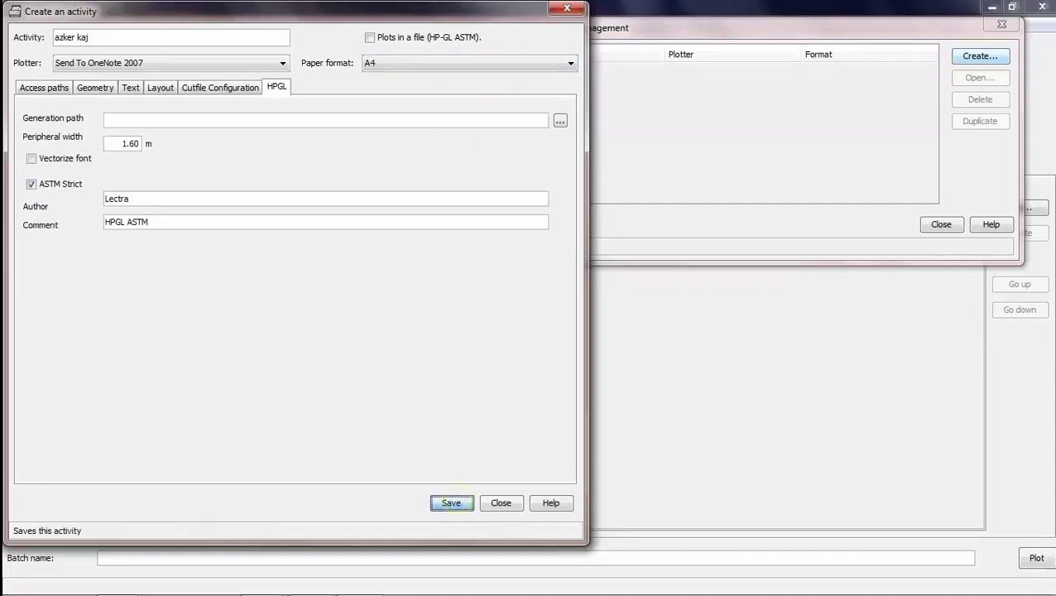
click(501, 502)
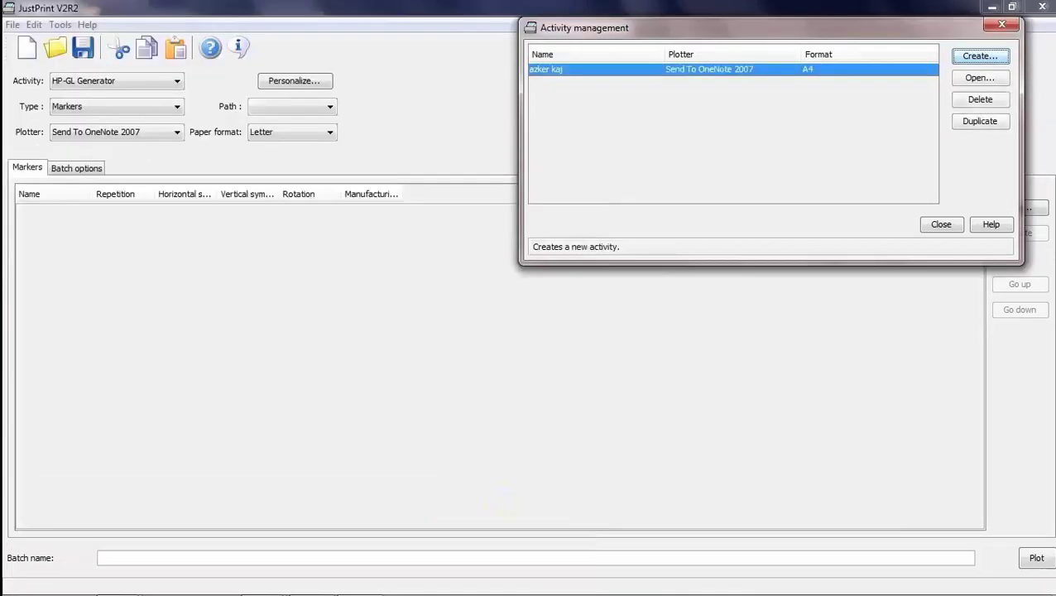
click(941, 225)
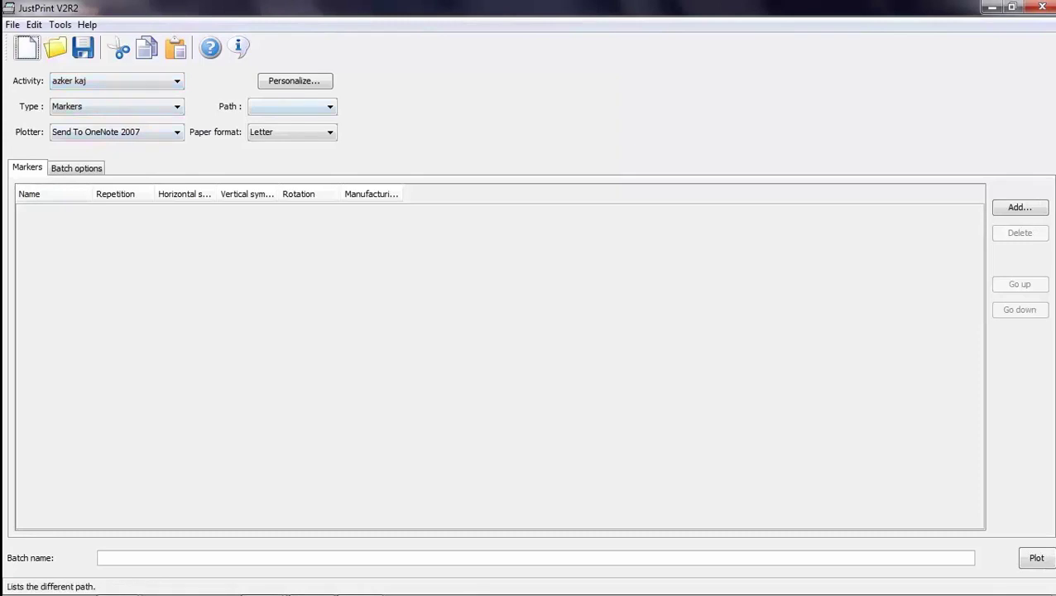
Step: Choose the Test path for the batch, reselect the azker kaj activity, and maximize the JustPrint window
click(292, 106)
click(292, 106)
click(291, 106)
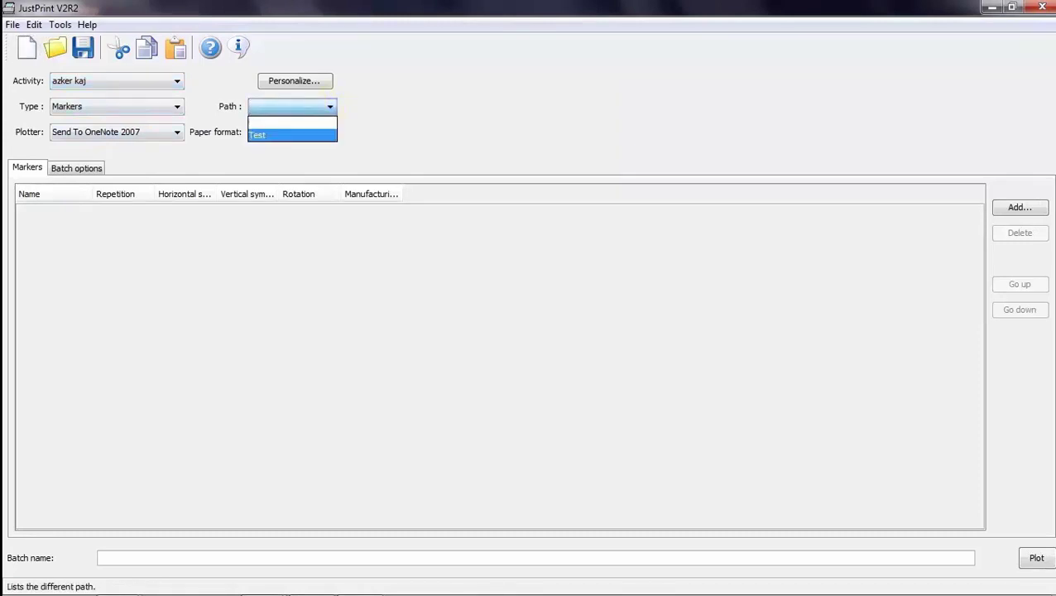
click(290, 132)
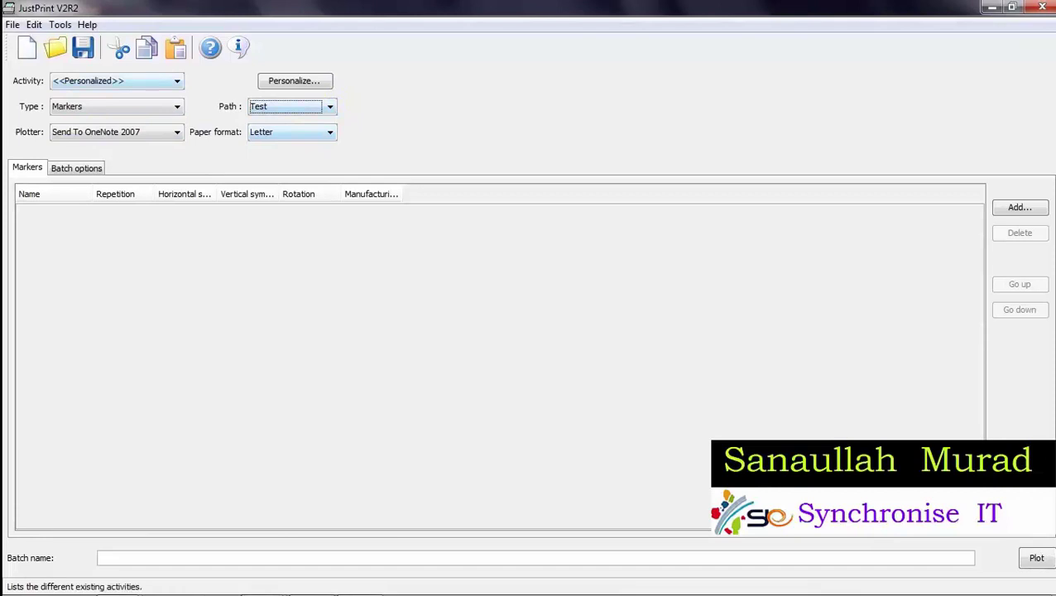
click(116, 81)
click(137, 95)
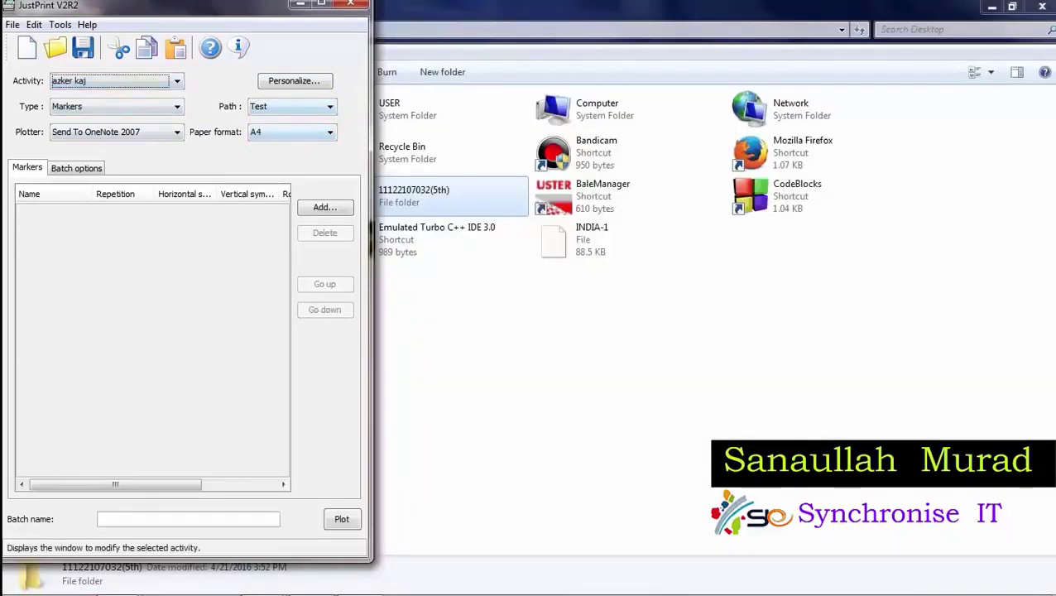
click(322, 5)
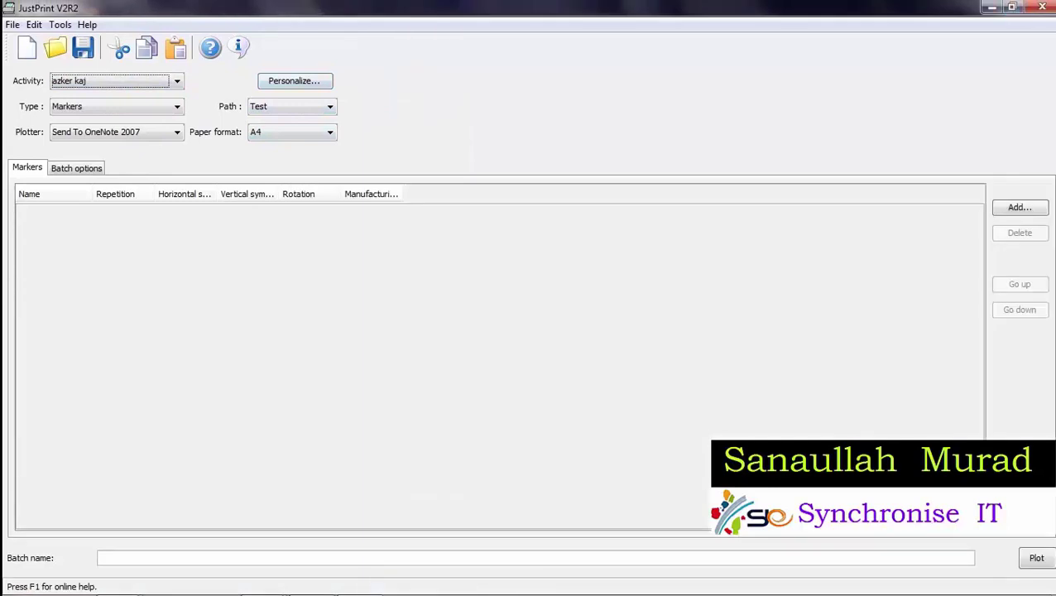
mouse_move(298, 592)
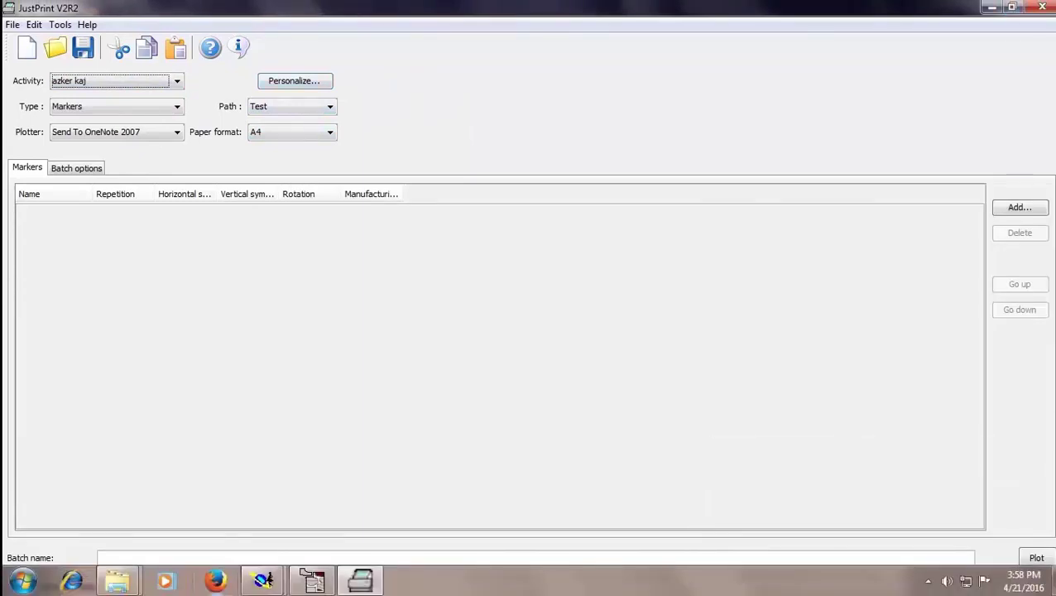
Step: Add the marker file "Marker er naam.PLX" to the batch and close the file selection window
click(1017, 208)
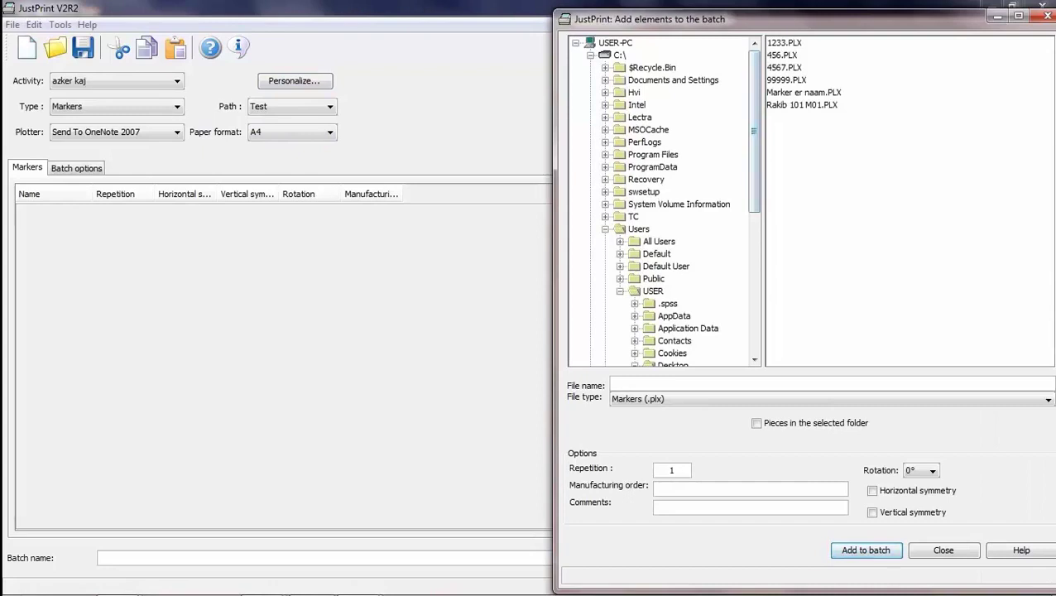
click(804, 92)
double_click(808, 93)
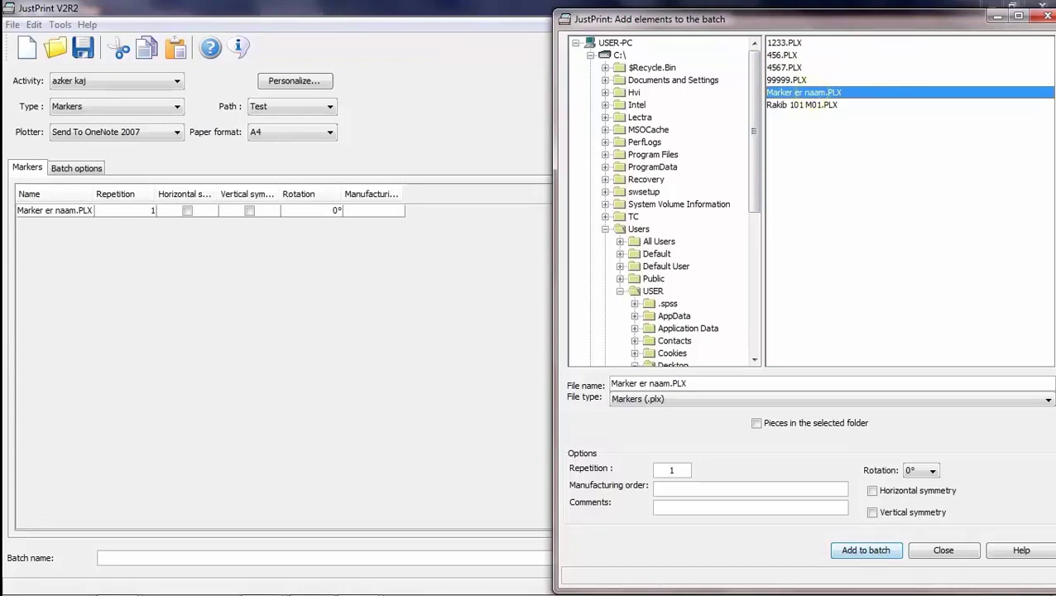
click(944, 550)
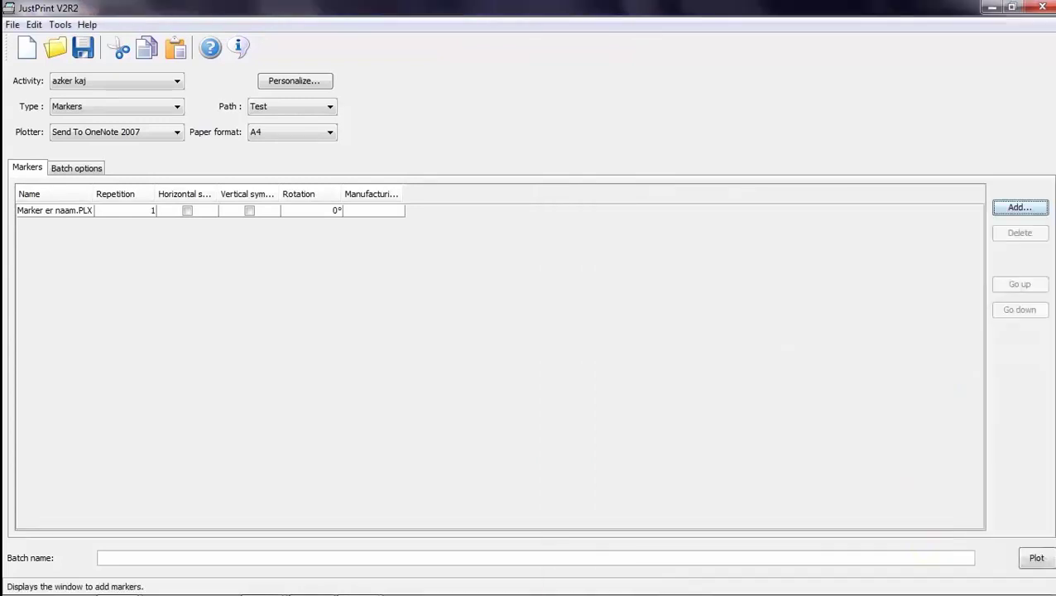
Step: Select the Marker er naam.PLX entry in the batch, keep its rotation at 0°, and plot it to OneNote 2007
click(54, 211)
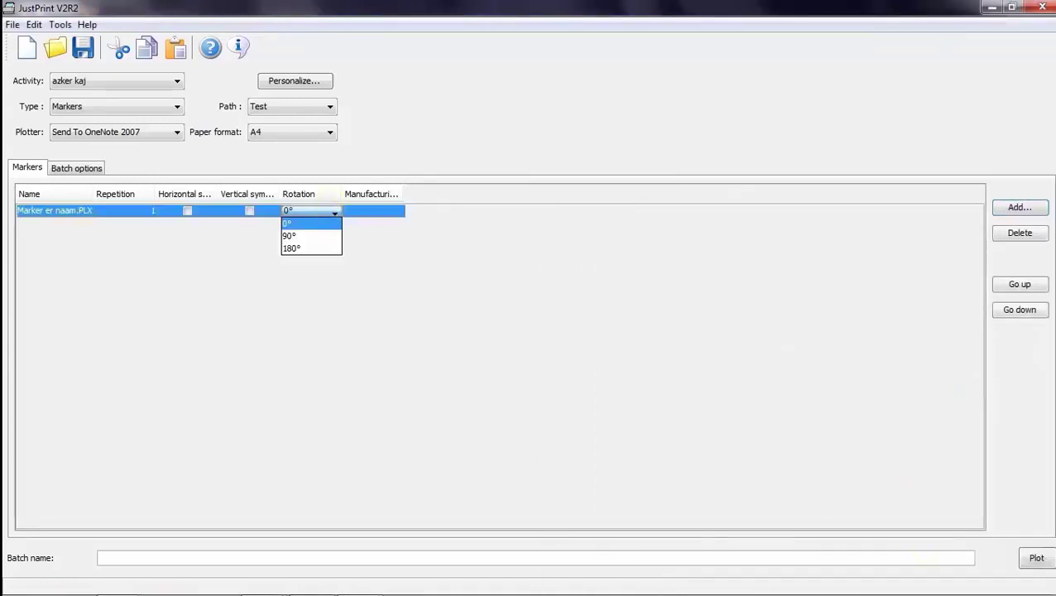
click(54, 211)
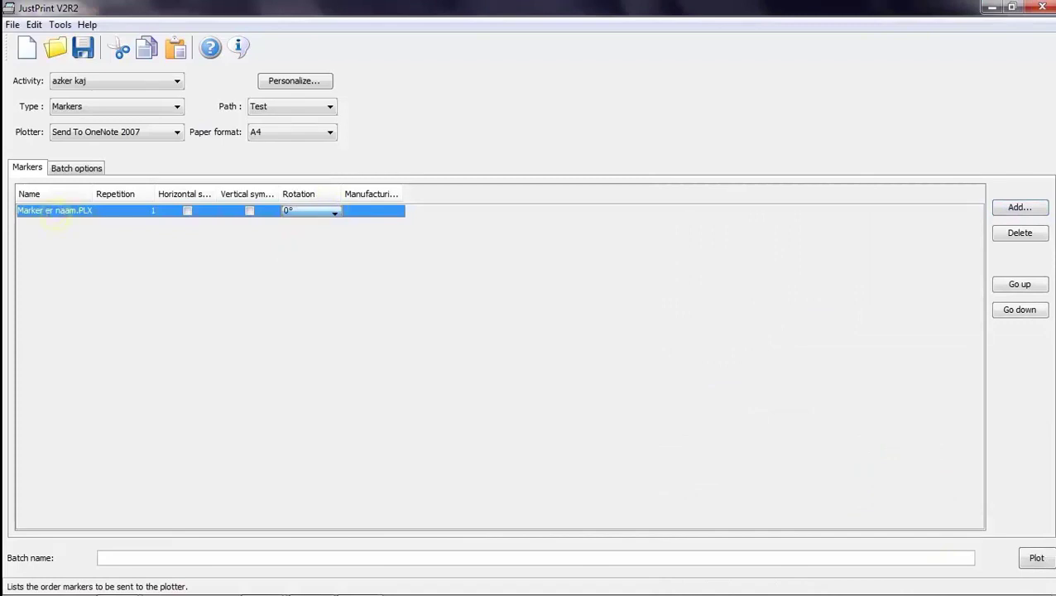
click(1037, 558)
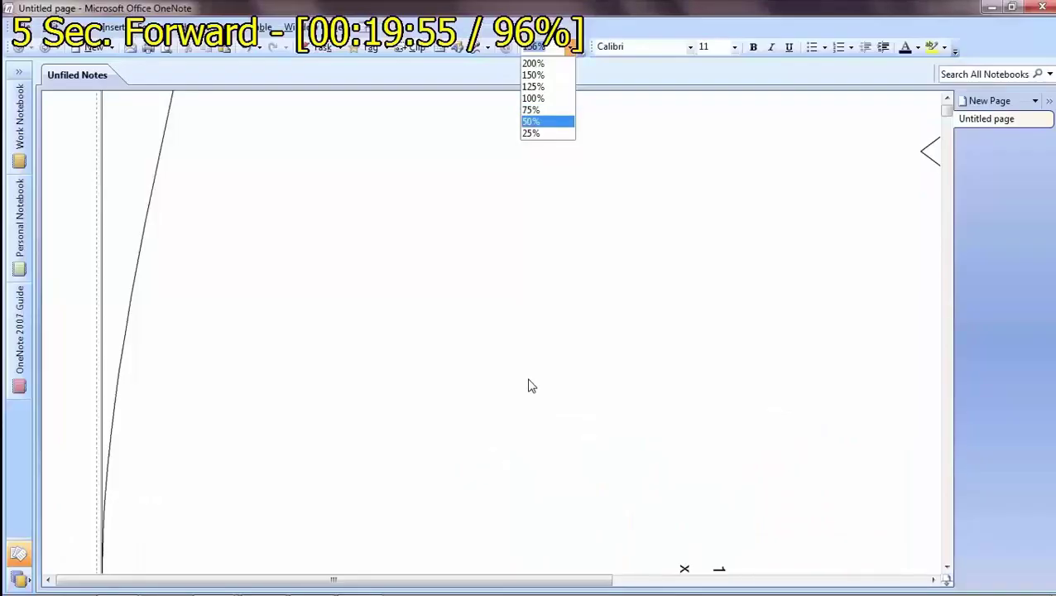
Step: Examine the plotted marker pieces down the OneNote page at 25% zoom, adding blank lines beside them
key(Return)
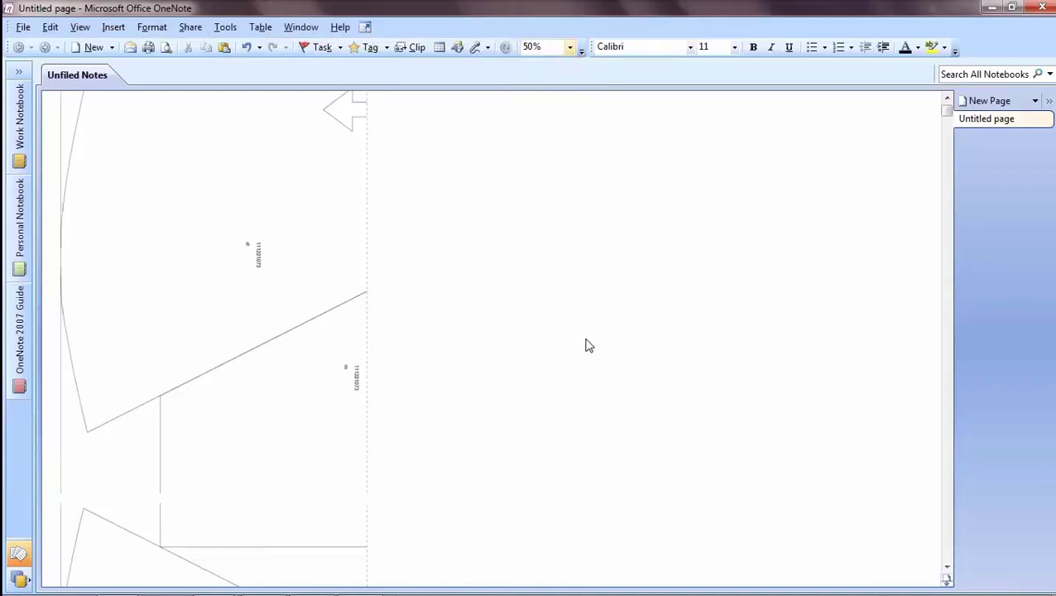
click(571, 47)
click(546, 133)
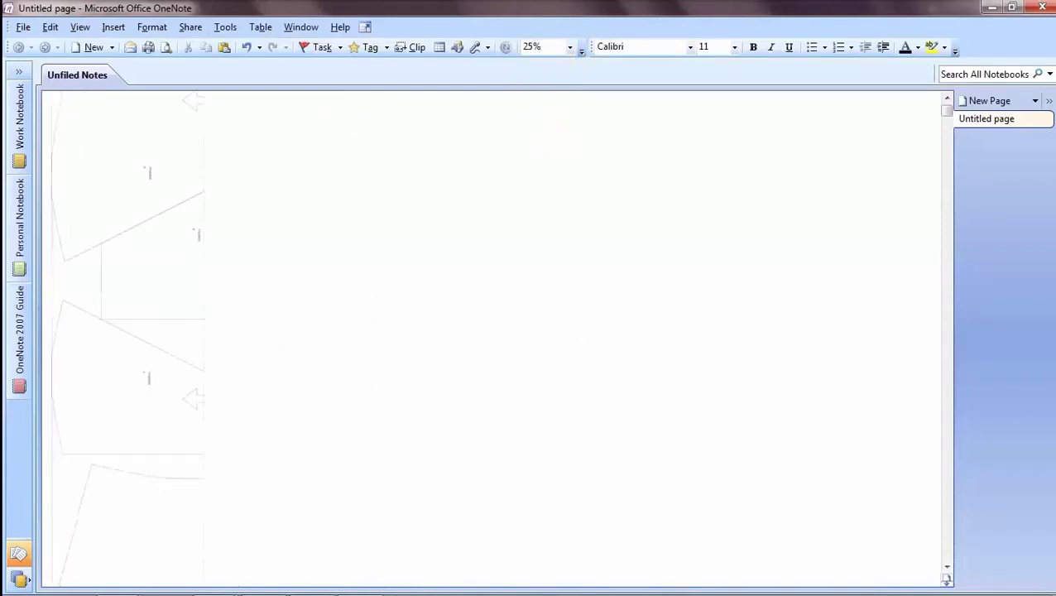
click(182, 329)
click(346, 311)
key(Return)
key(Return)
key(Return)
key(Return)
key(Return)
key(Return)
key(Return)
key(Return)
key(Return)
key(Return)
key(Return)
key(Return)
key(Return)
key(Return)
key(Return)
key(Return)
key(Return)
key(Return)
key(Return)
key(Return)
key(Return)
key(Return)
key(Return)
key(Return)
key(Return)
key(Return)
key(Return)
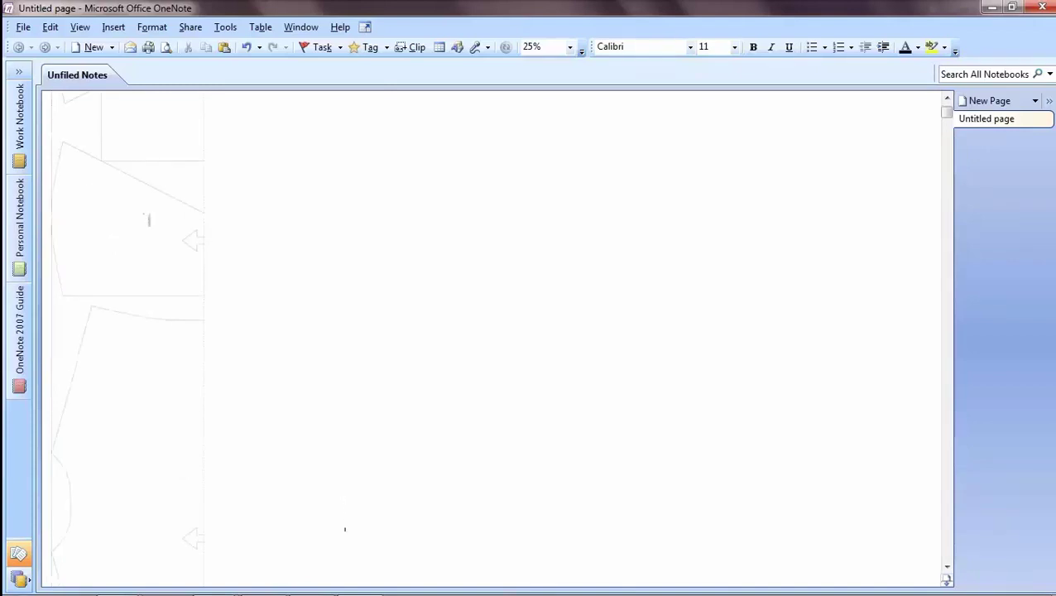
key(Return)
key(Return)
key(Return)
key(Return)
key(Return)
key(Return)
key(Return)
key(Return)
key(Return)
key(Return)
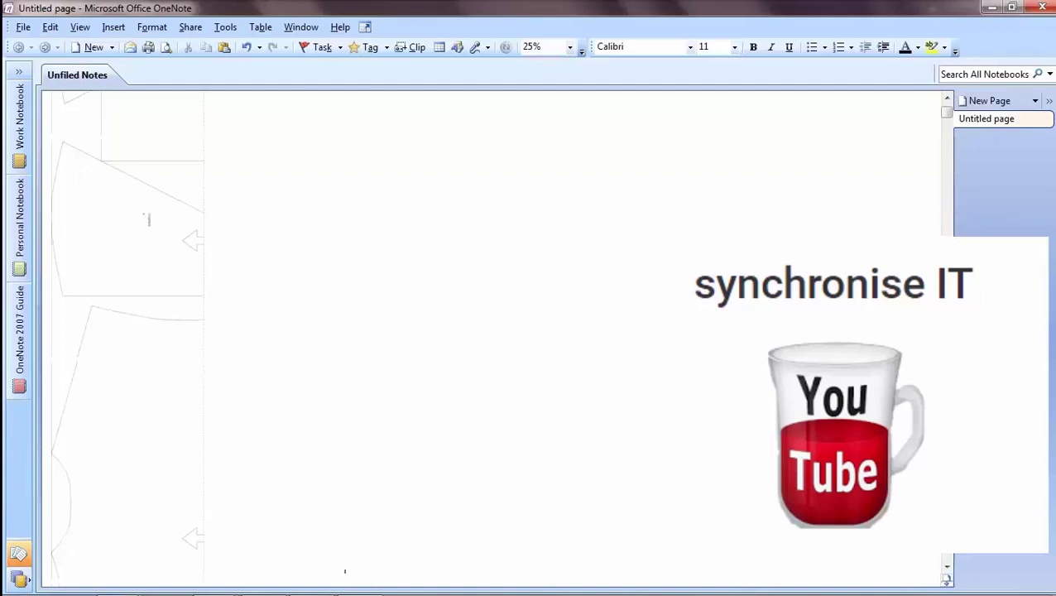
key(Return)
key(Return)
key(Return)
key(Return)
key(Return)
key(Return)
key(Return)
key(Return)
key(Return)
key(Return)
key(Return)
key(Return)
key(Return)
key(Return)
key(Return)
key(Return)
key(Return)
key(Return)
key(Return)
key(Return)
key(Return)
key(Return)
key(Return)
key(Return)
key(Return)
key(Return)
key(Return)
key(Return)
key(Return)
key(Return)
key(Return)
key(Return)
key(Return)
key(Return)
key(Return)
key(Return)
key(Return)
key(Return)
key(Return)
key(Return)
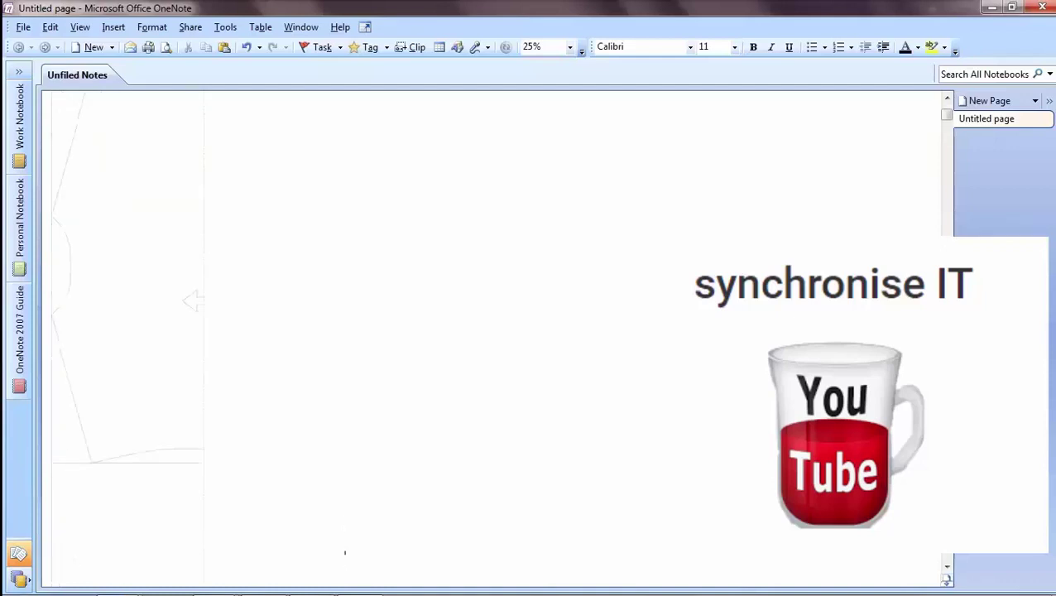
key(Return)
key(Return)
key(Return)
key(Return)
key(Return)
key(Return)
key(Return)
key(Return)
key(Return)
key(Return)
key(Return)
key(Return)
key(Return)
key(Return)
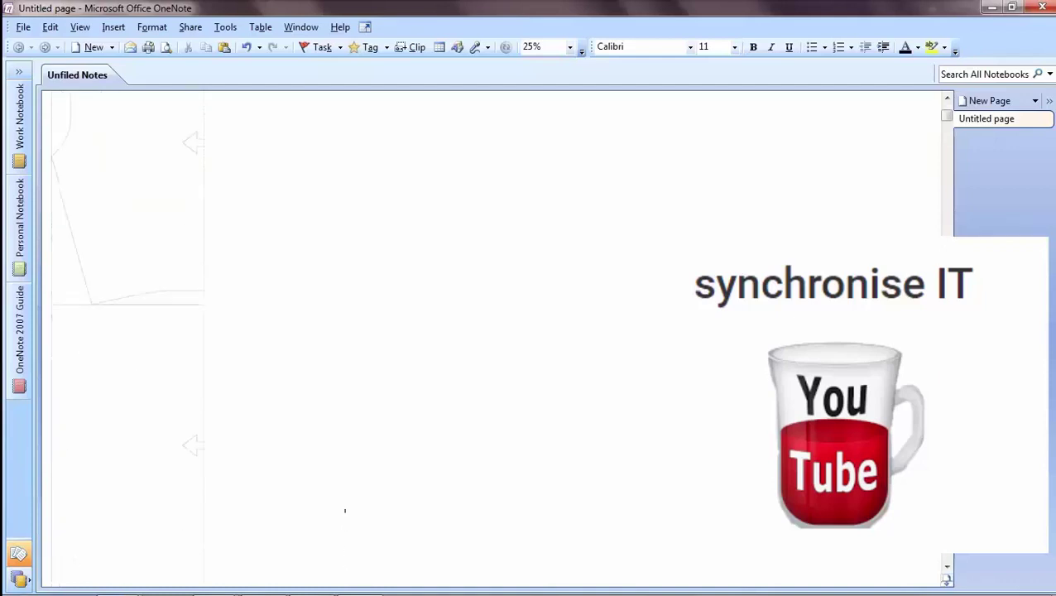